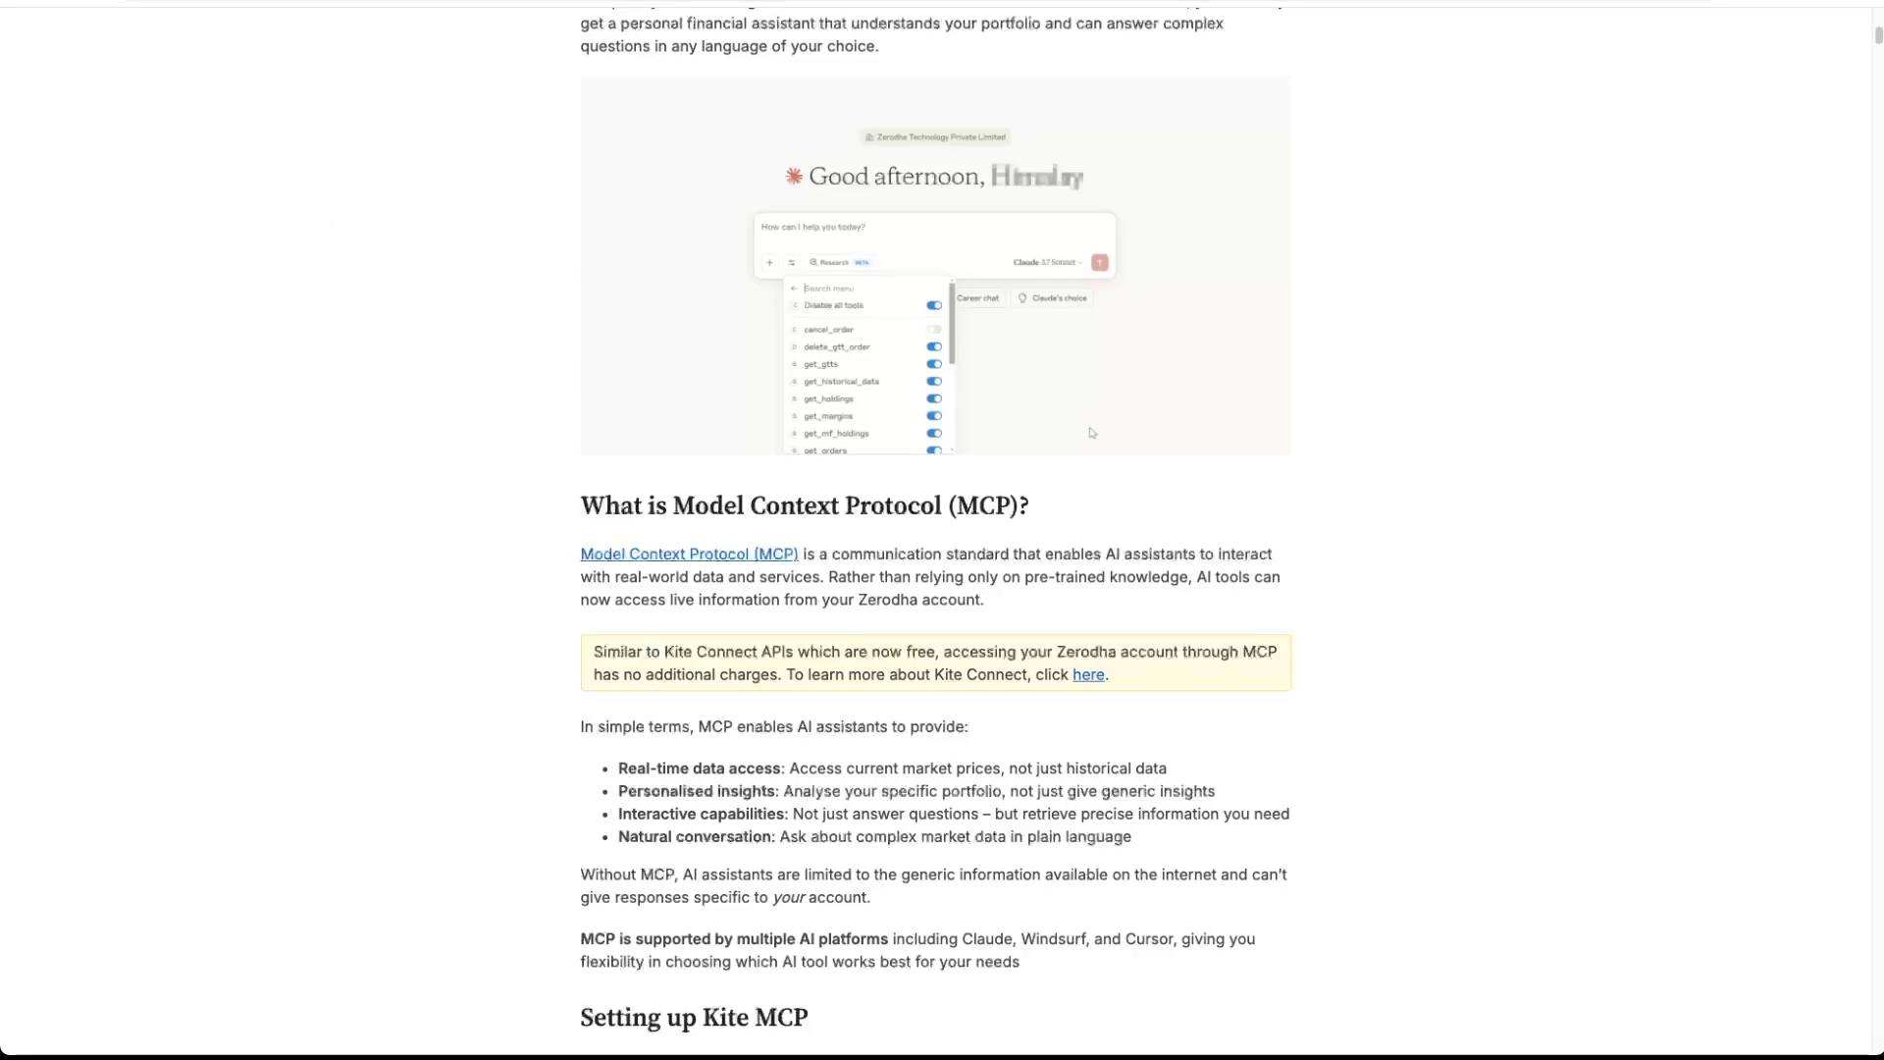
# Step: Read on in the Kite MCP article and open the Download Claude page from the "claude desktop" search results
pyautogui.scroll(-8, 703, 294)
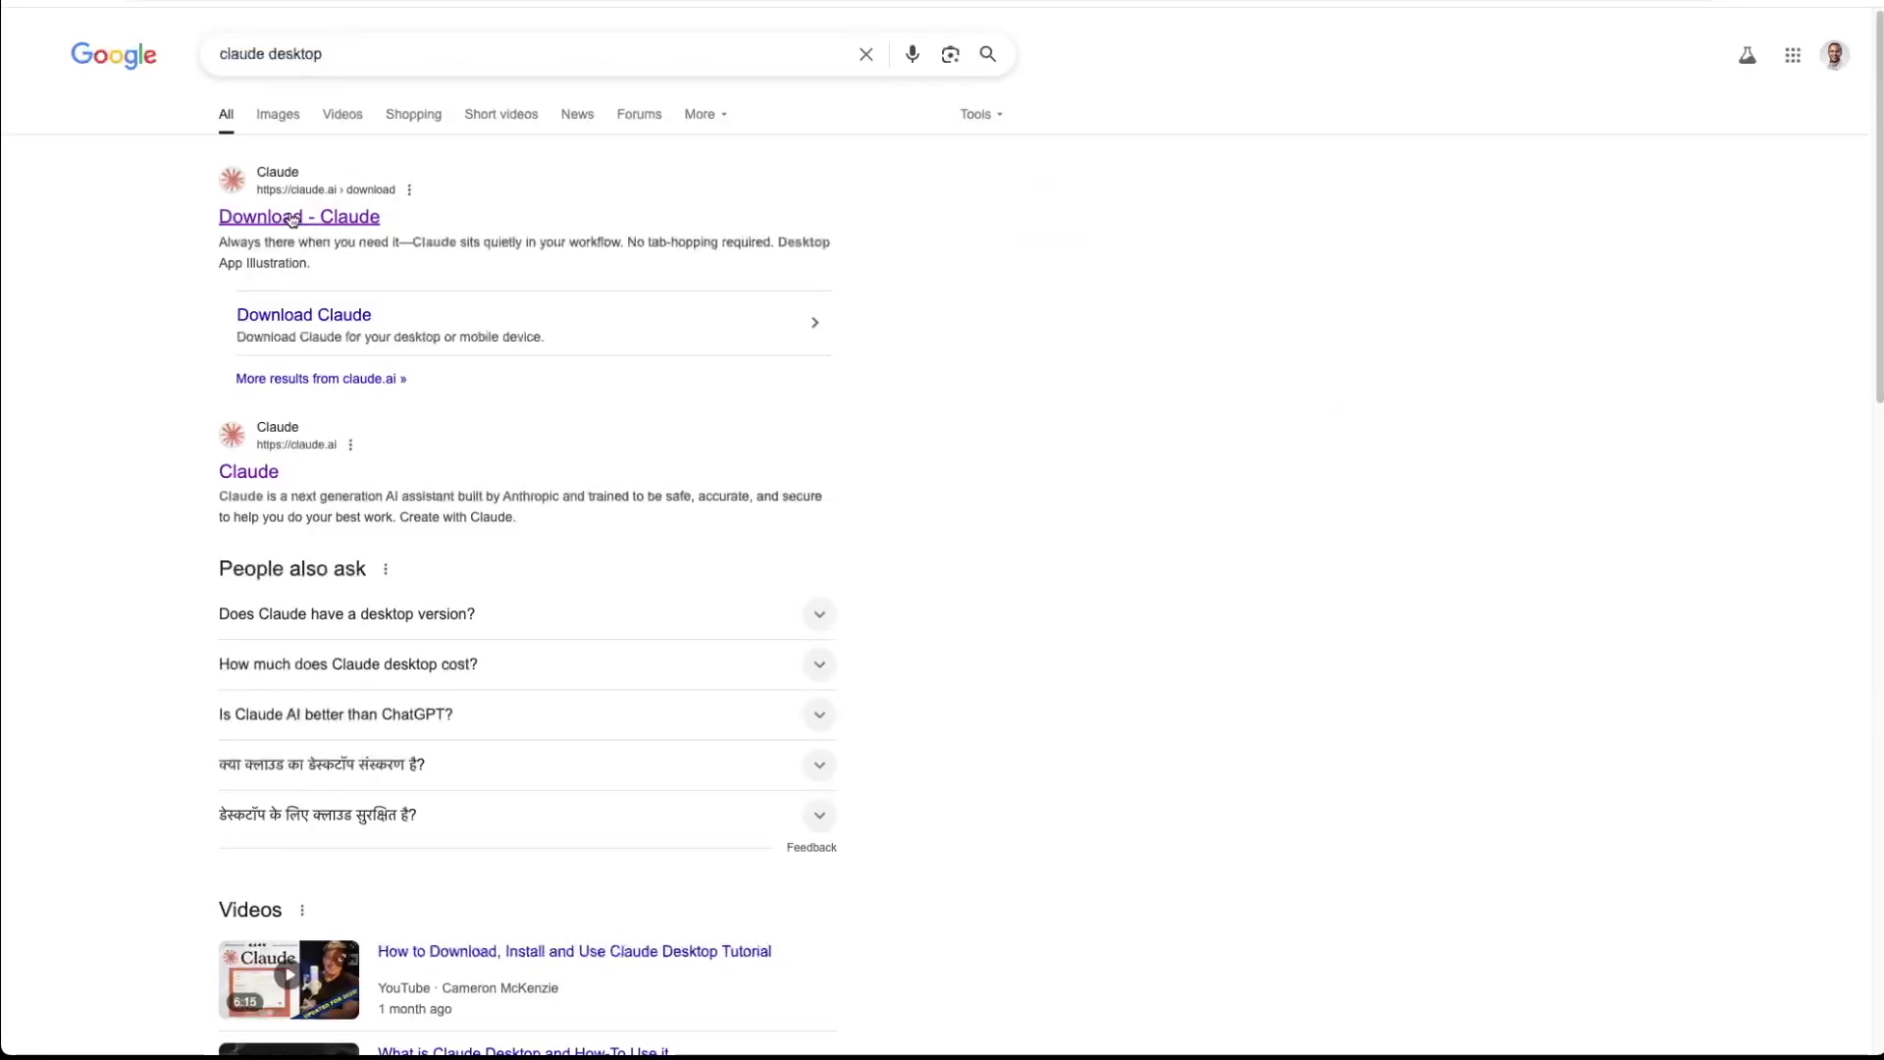
pyautogui.click(354, 315)
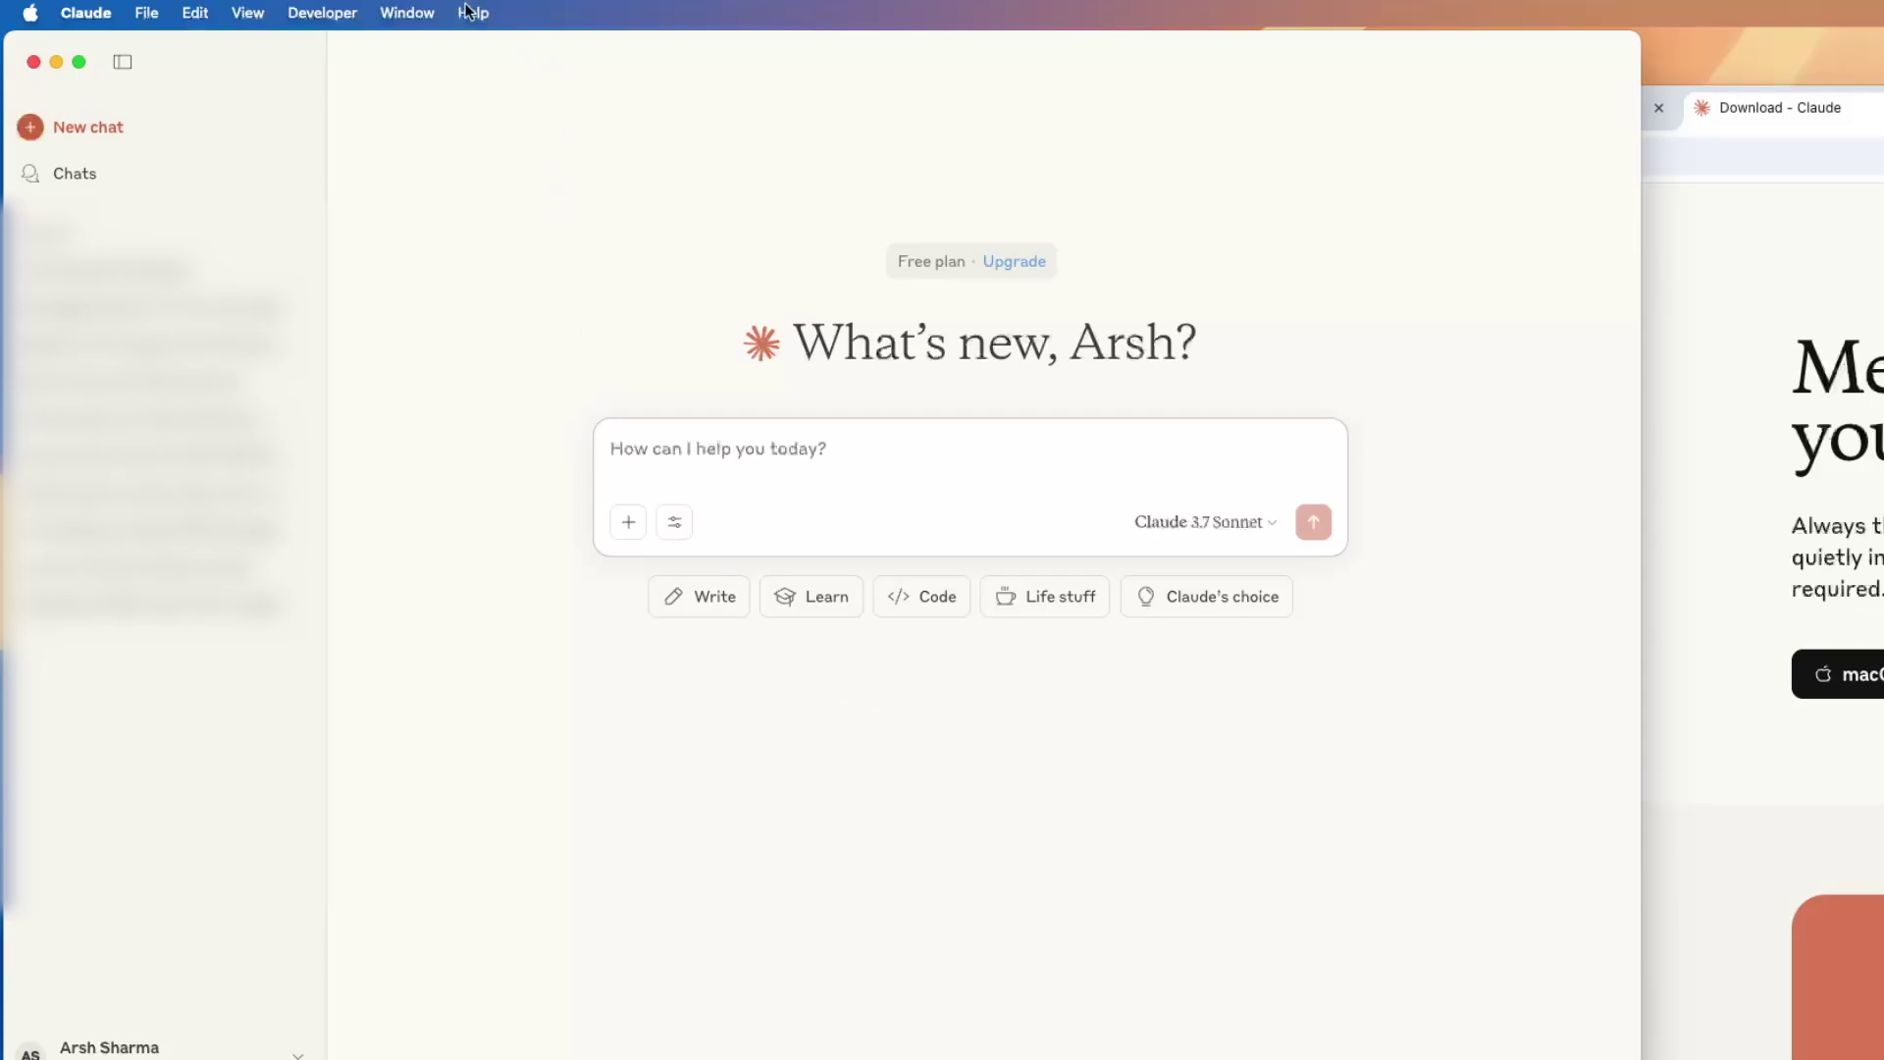
pyautogui.click(471, 12)
pyautogui.click(473, 13)
pyautogui.click(408, 12)
pyautogui.moveTo(470, 11)
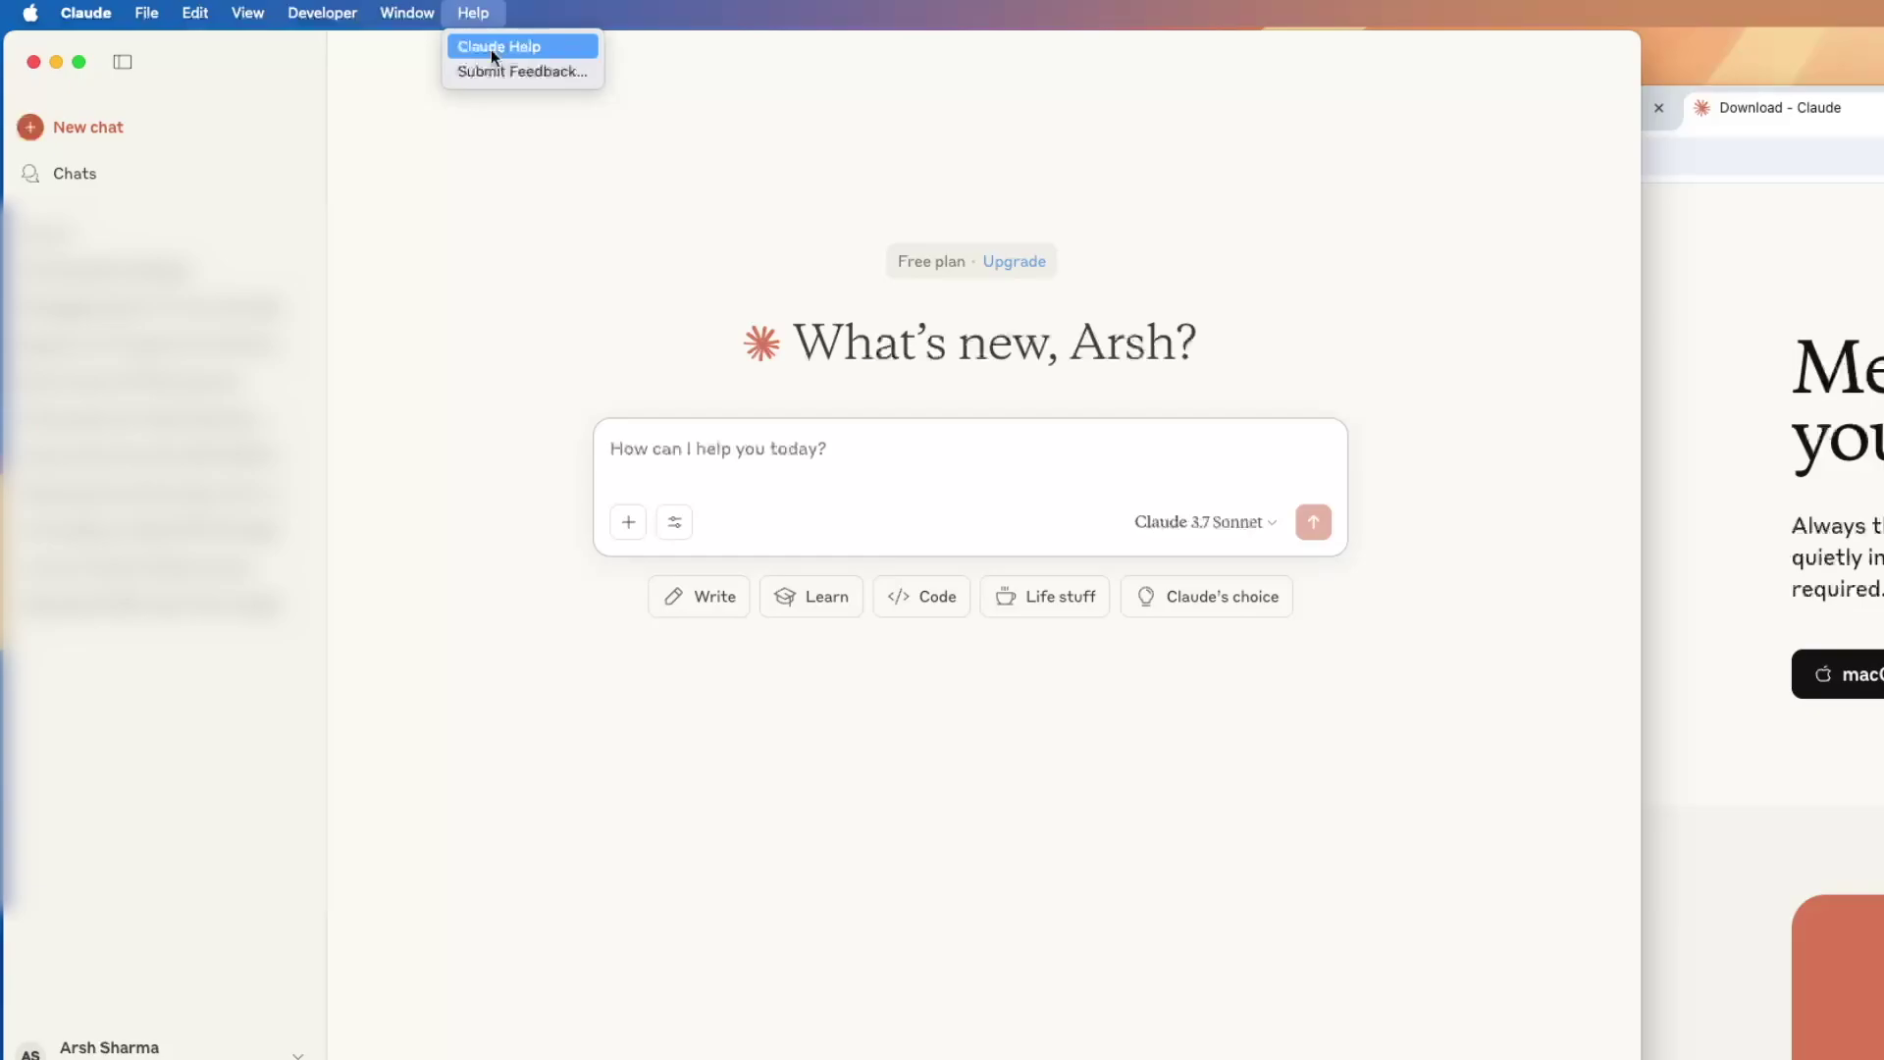
pyautogui.press('Left')
pyautogui.click(469, 331)
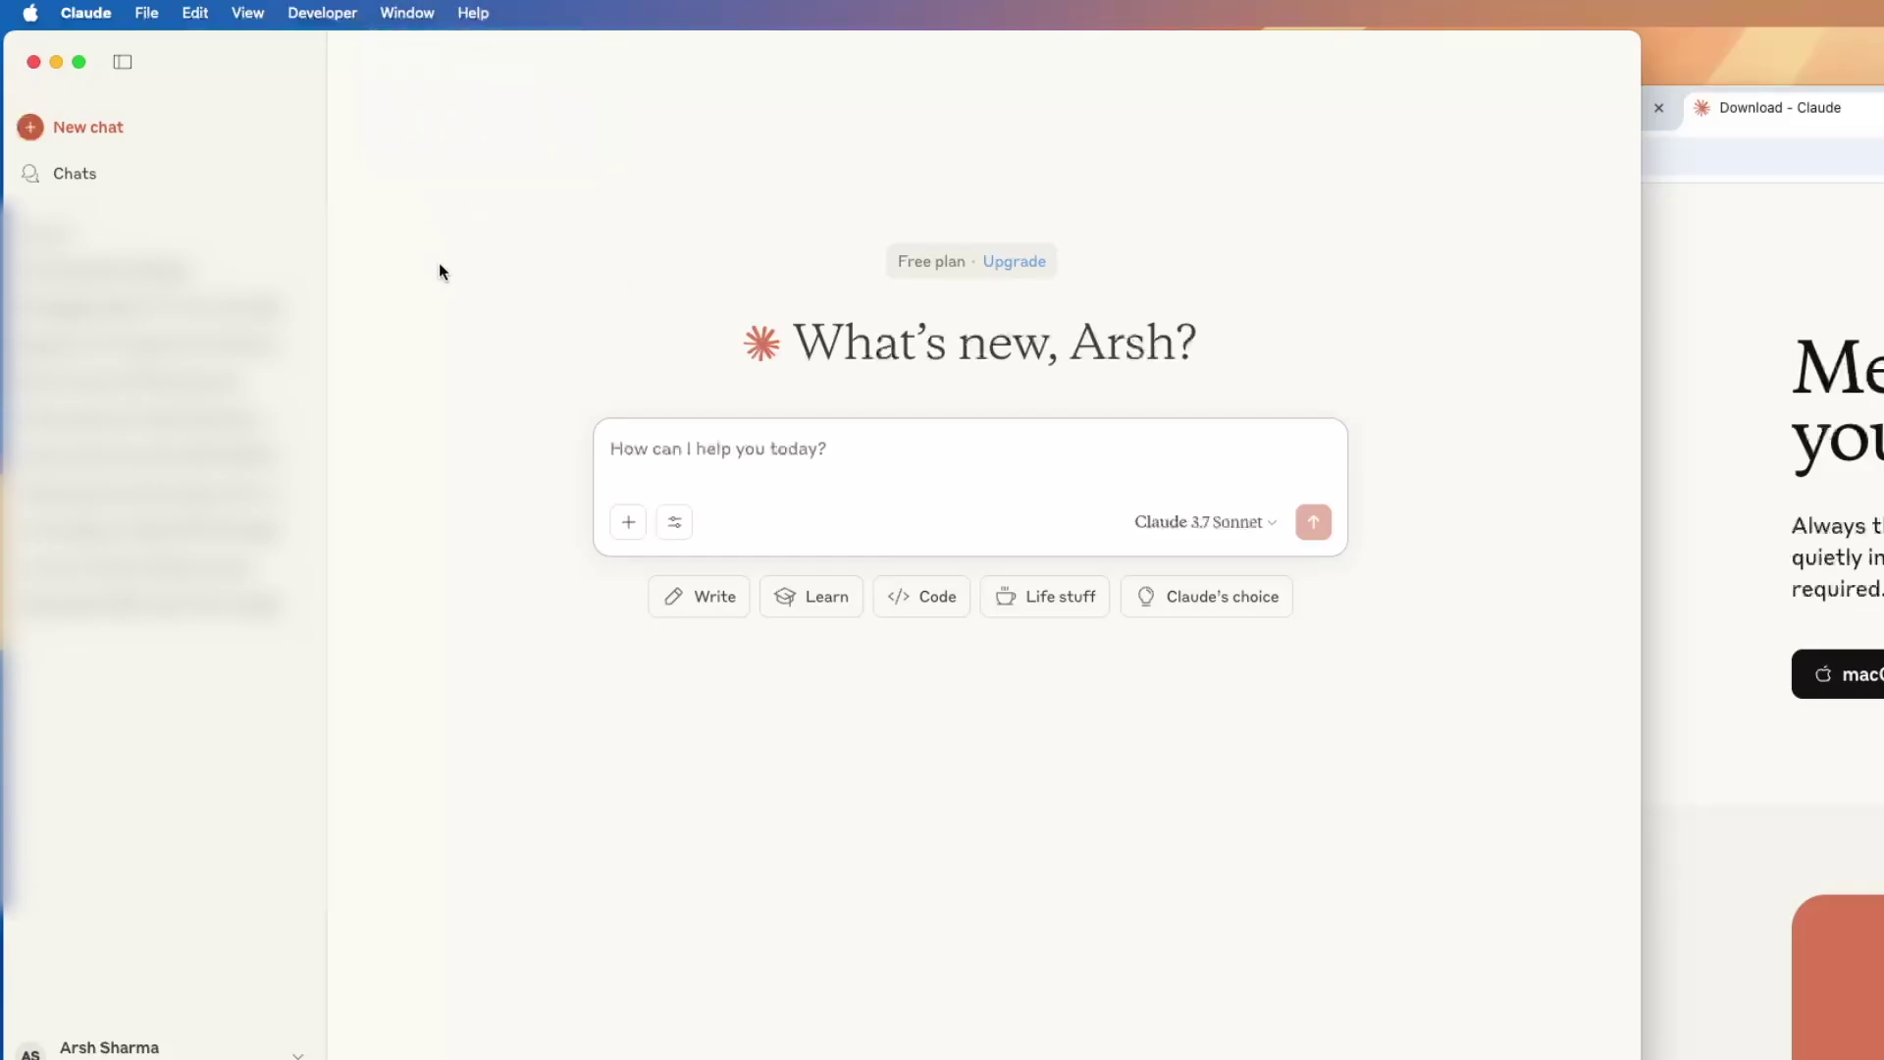
pyautogui.click(312, 12)
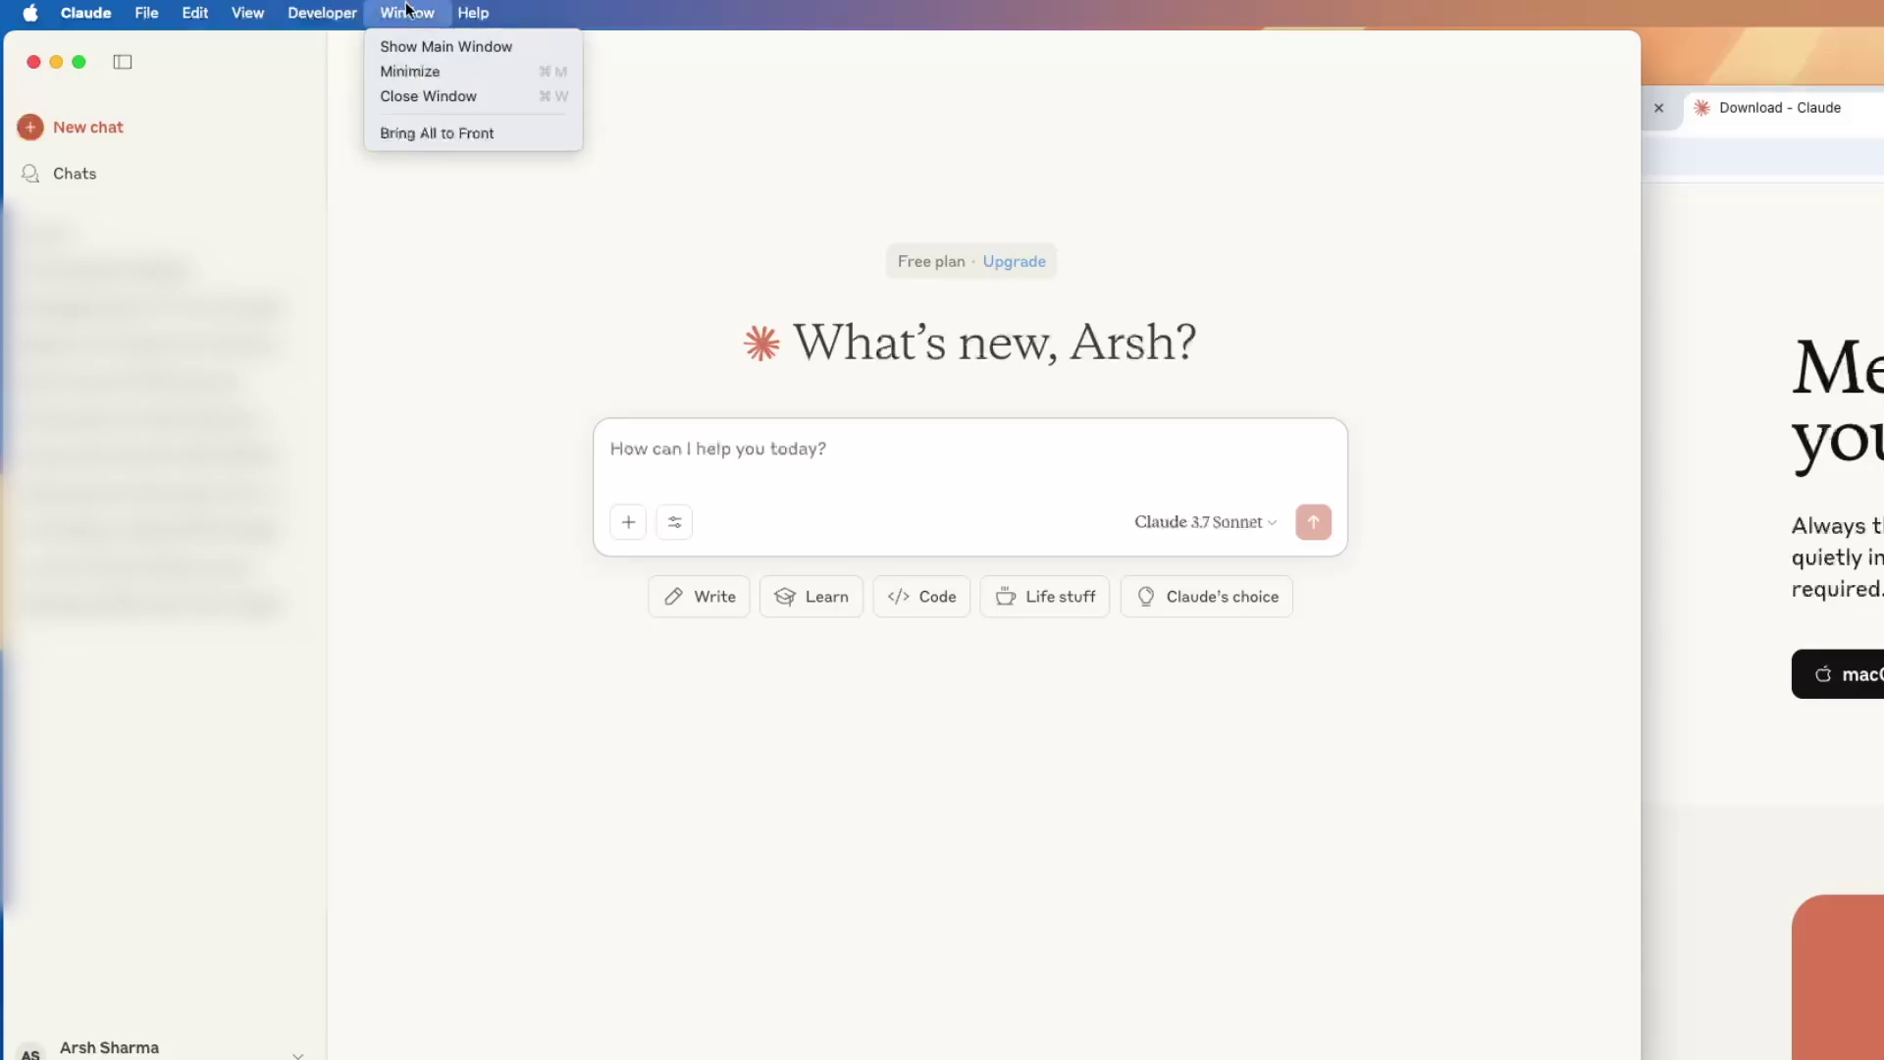
pyautogui.moveTo(389, 14)
pyautogui.click(859, 768)
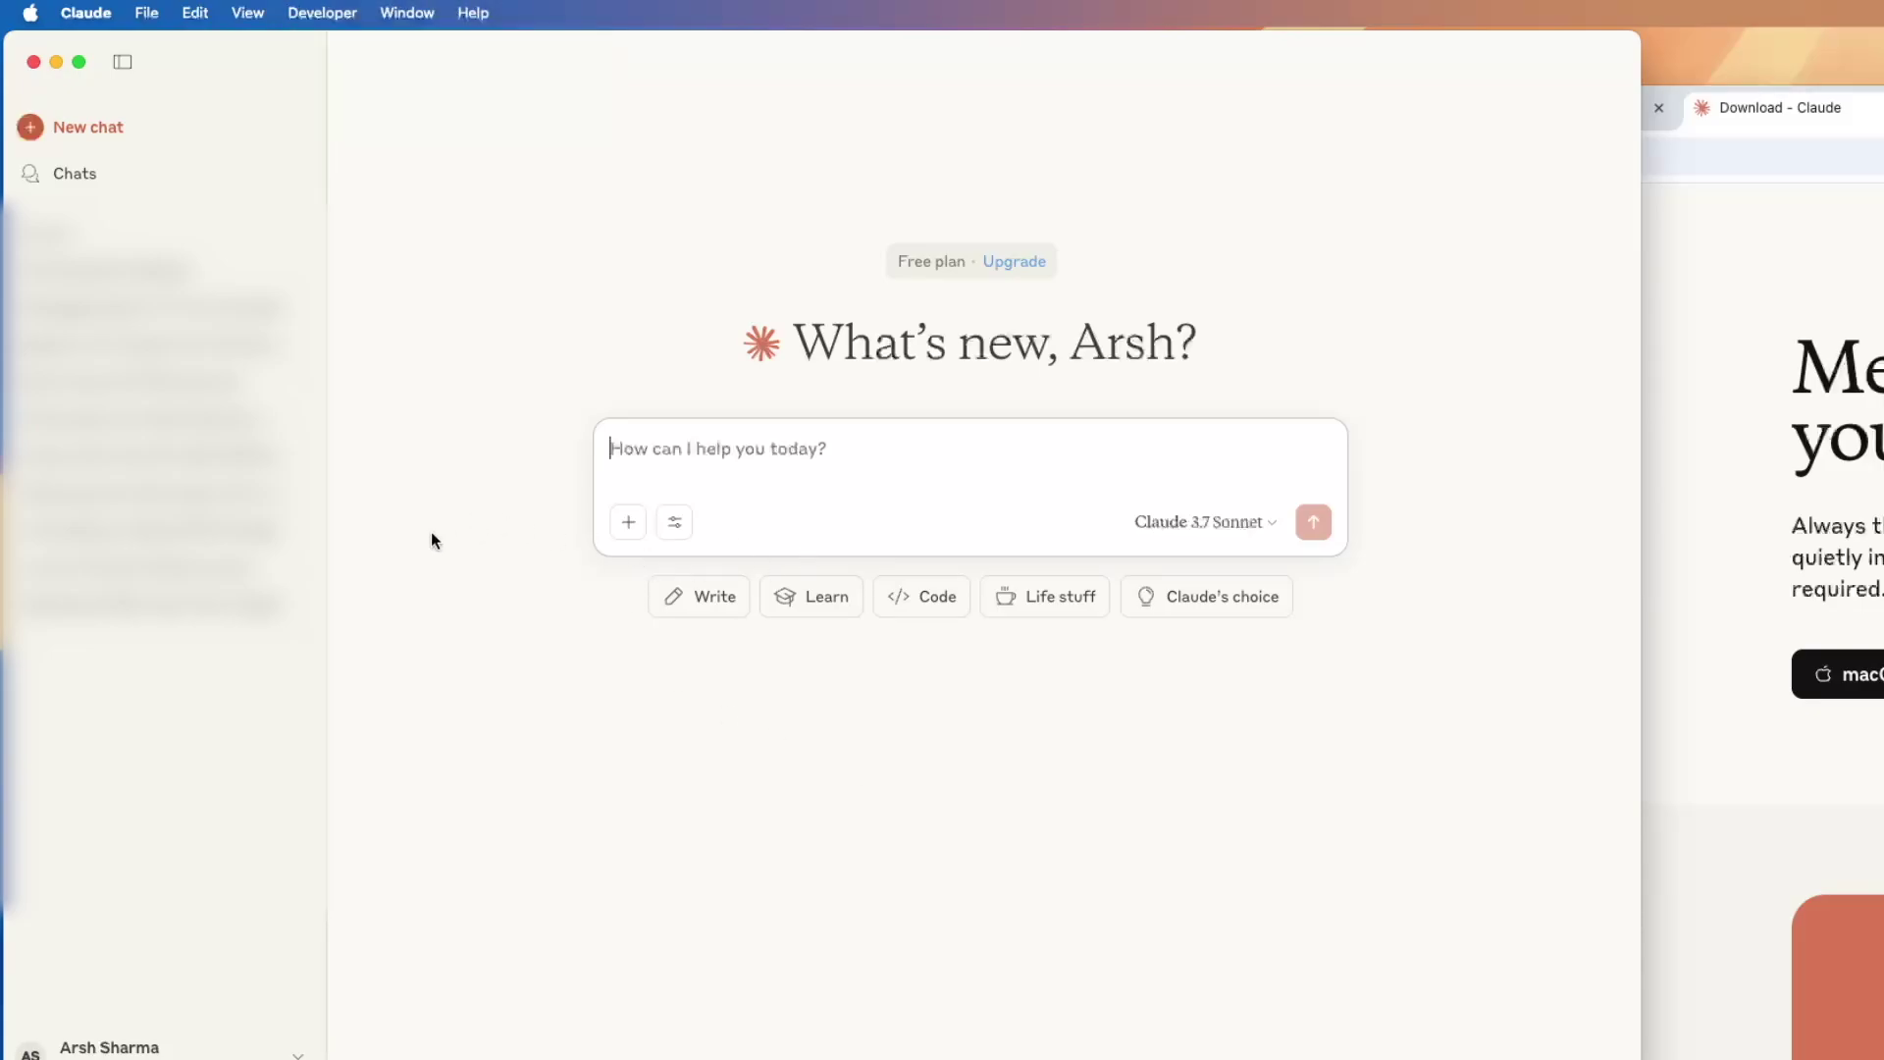
# Step: Open Claude's application settings, bring the settings window into view and show the Developer section
pyautogui.click(322, 13)
pyautogui.moveTo(86, 13)
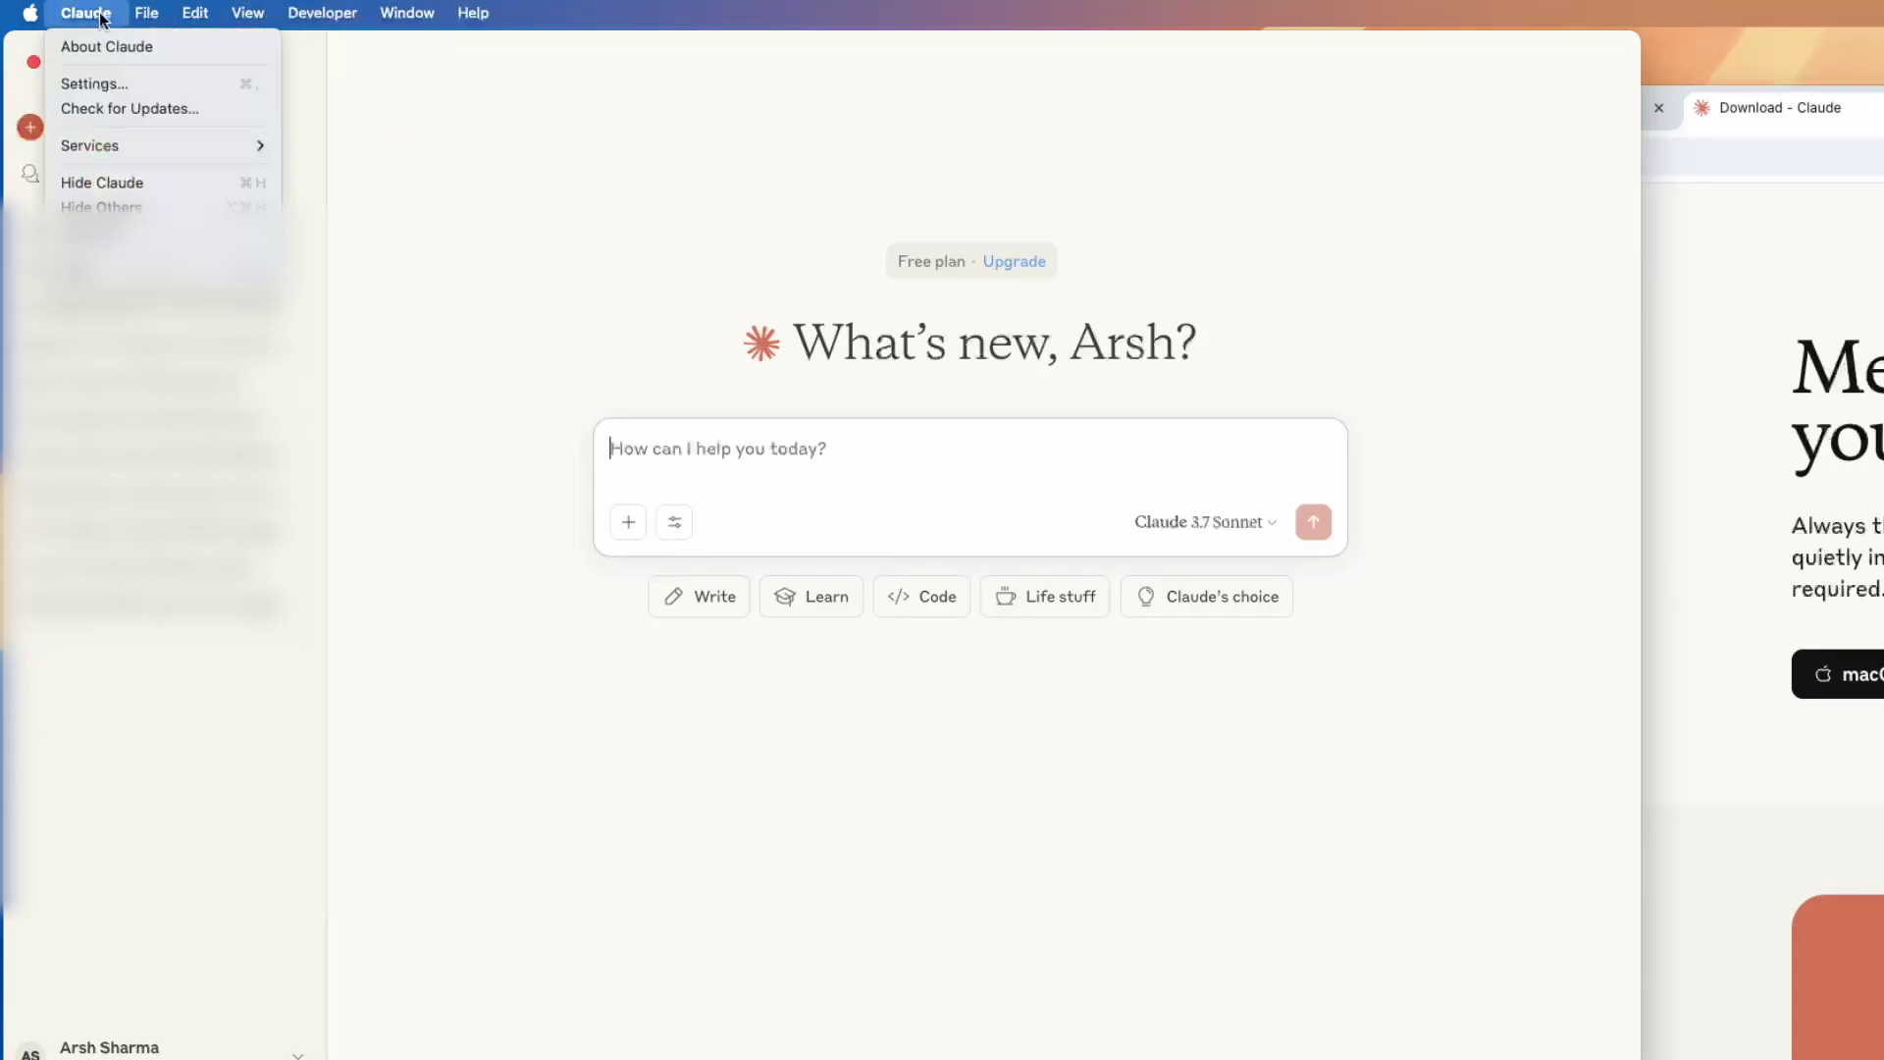
pyautogui.click(88, 87)
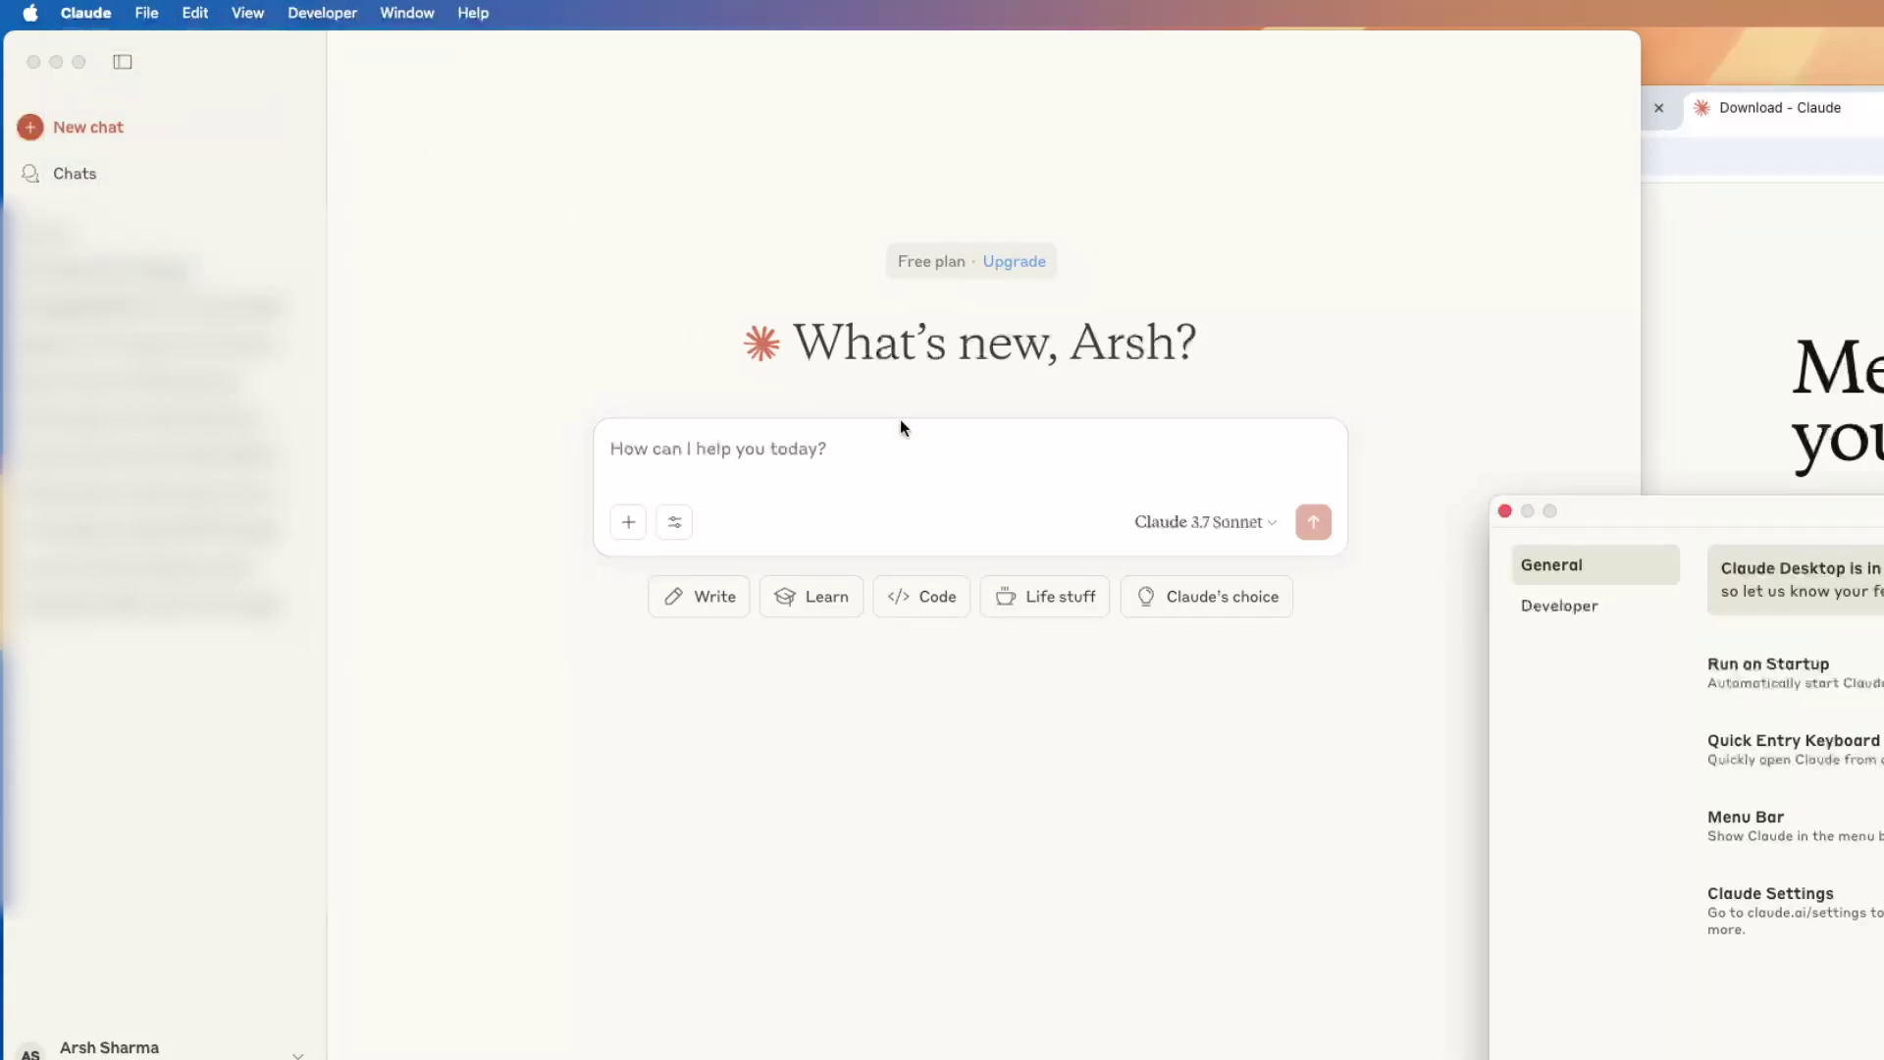
pyautogui.moveTo(1756, 515); pyautogui.dragTo(753, 301)
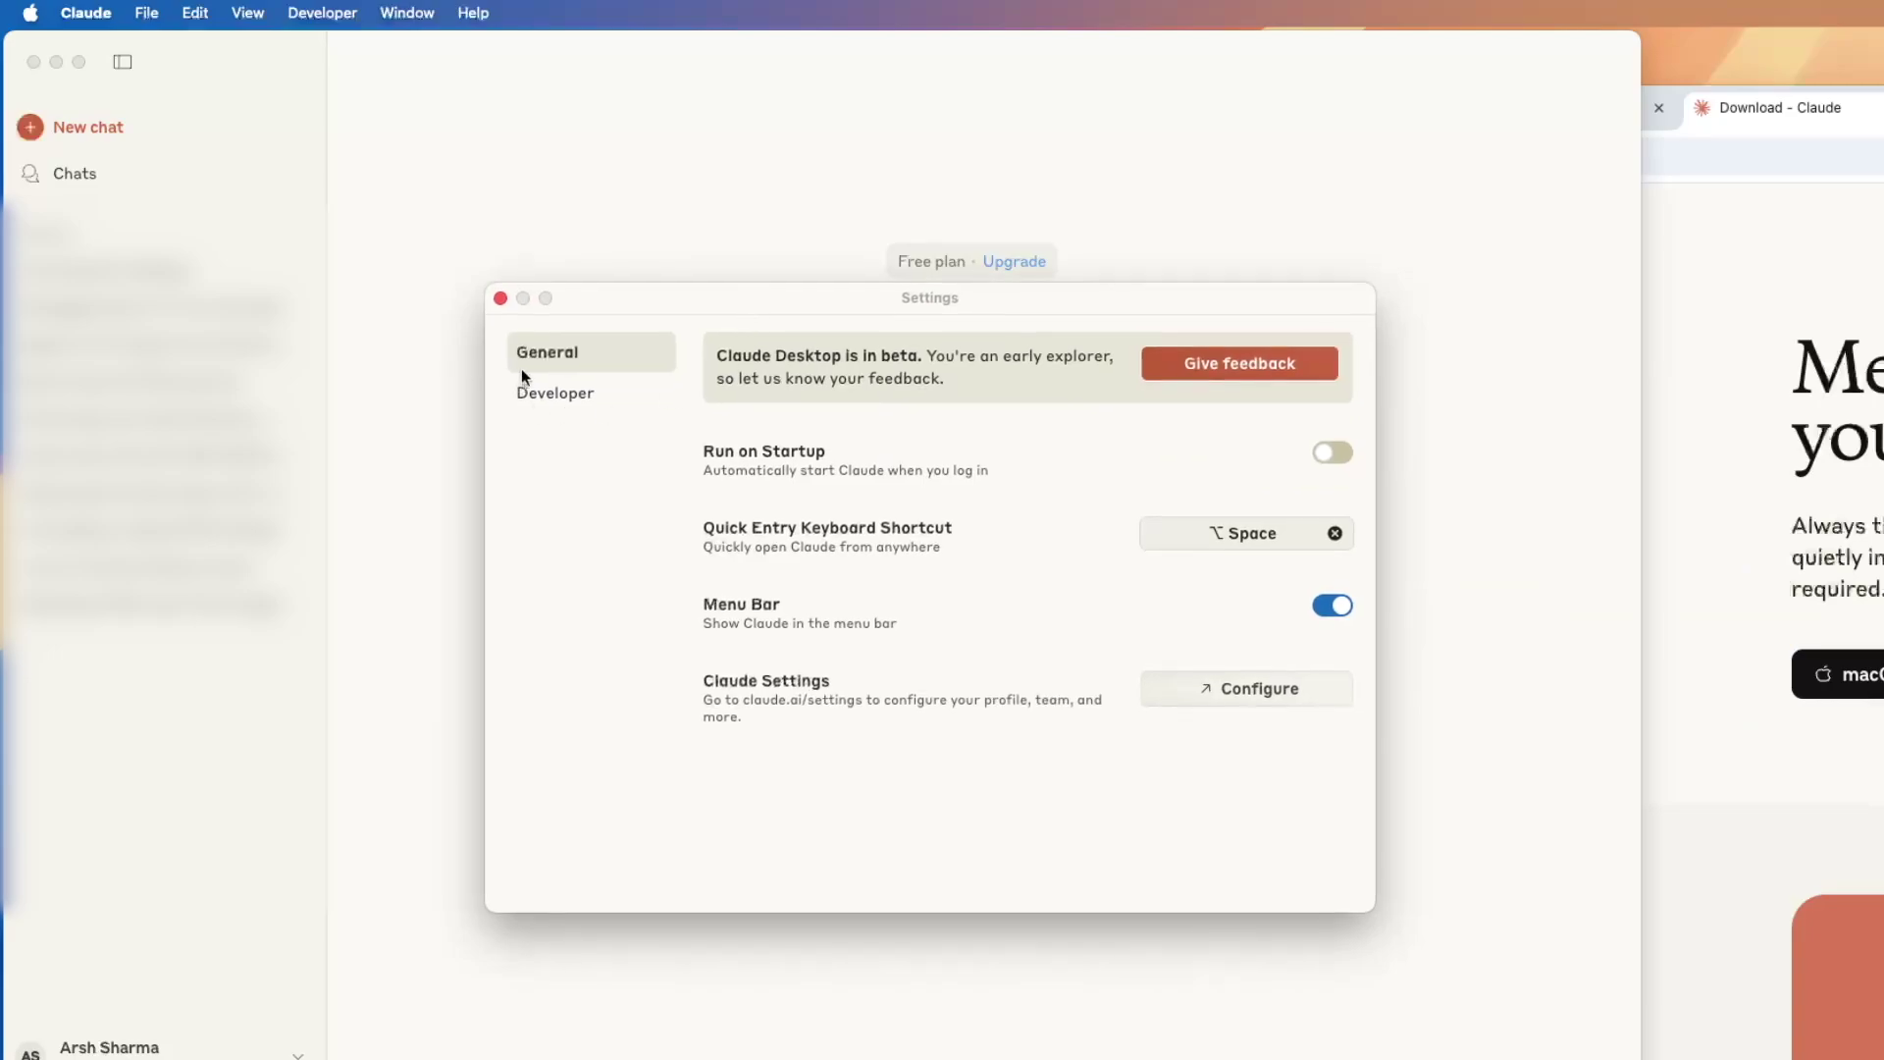
pyautogui.click(601, 383)
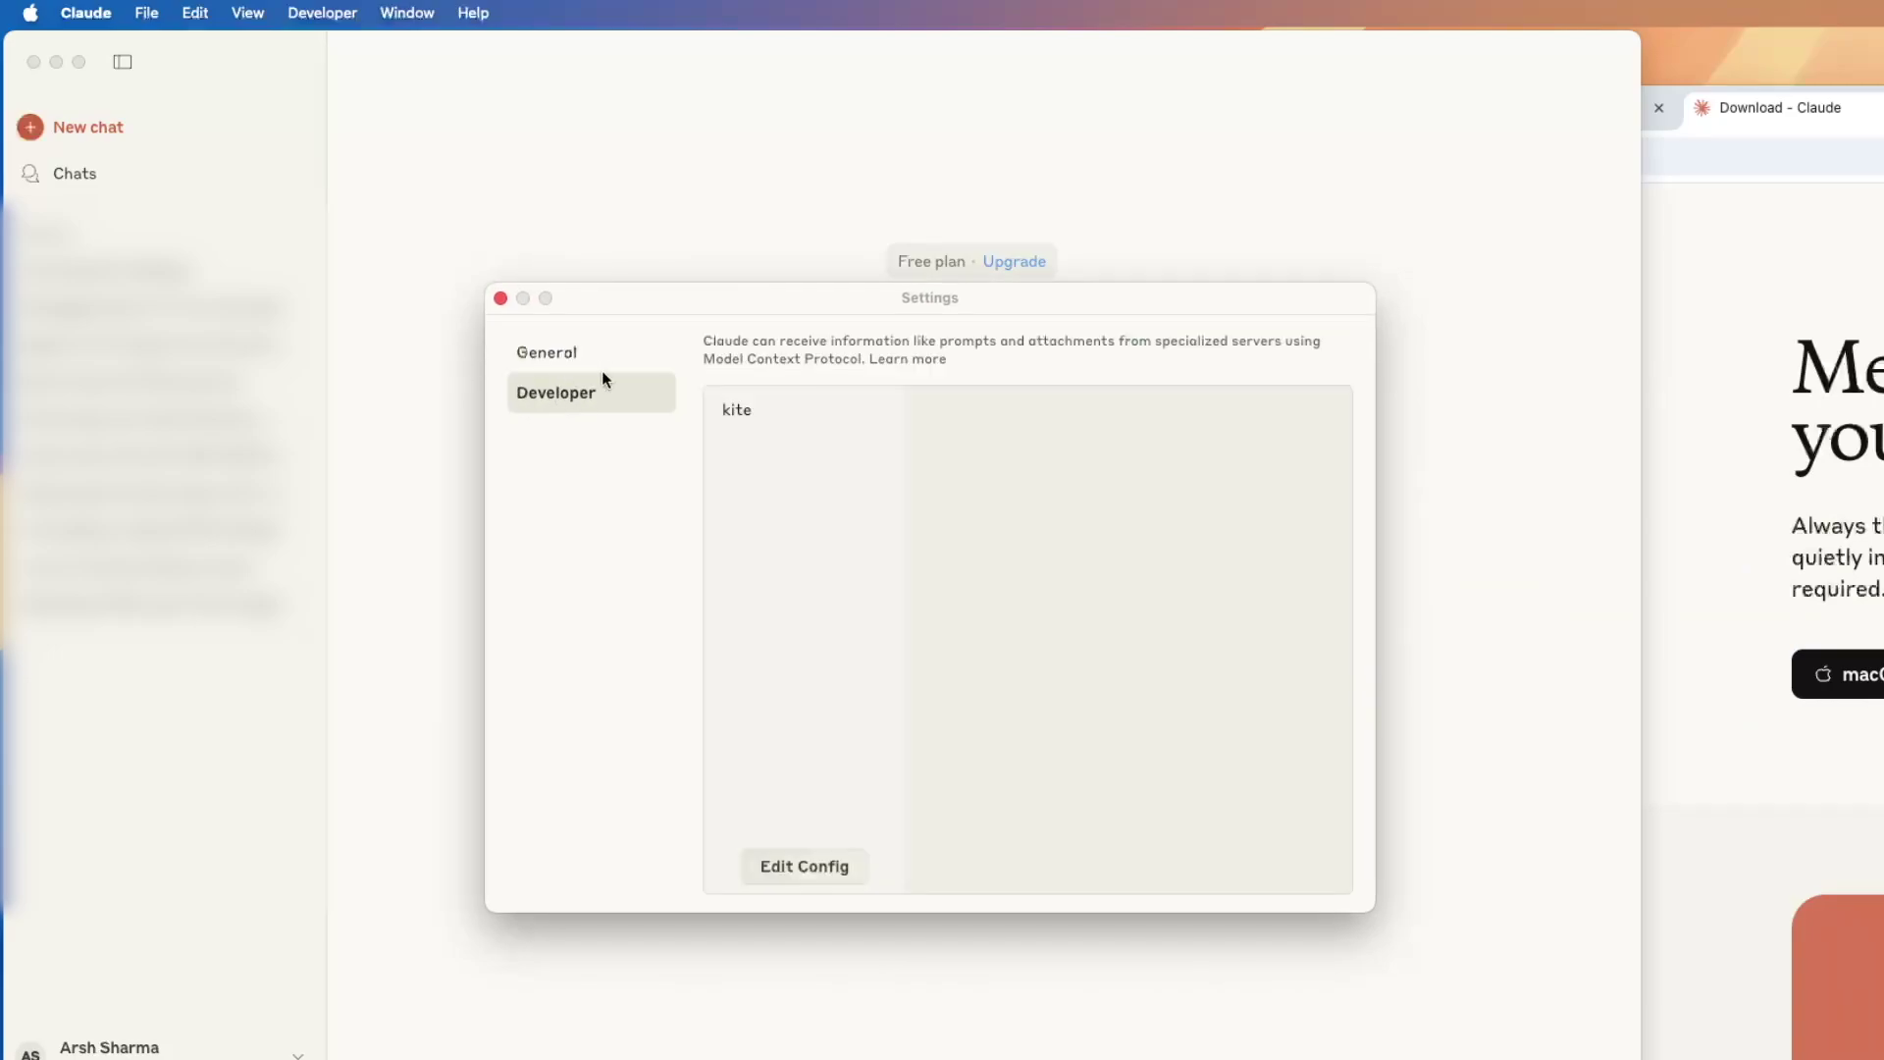
# Step: Delete the existing kite server from the list of MCP servers
pyautogui.click(761, 411)
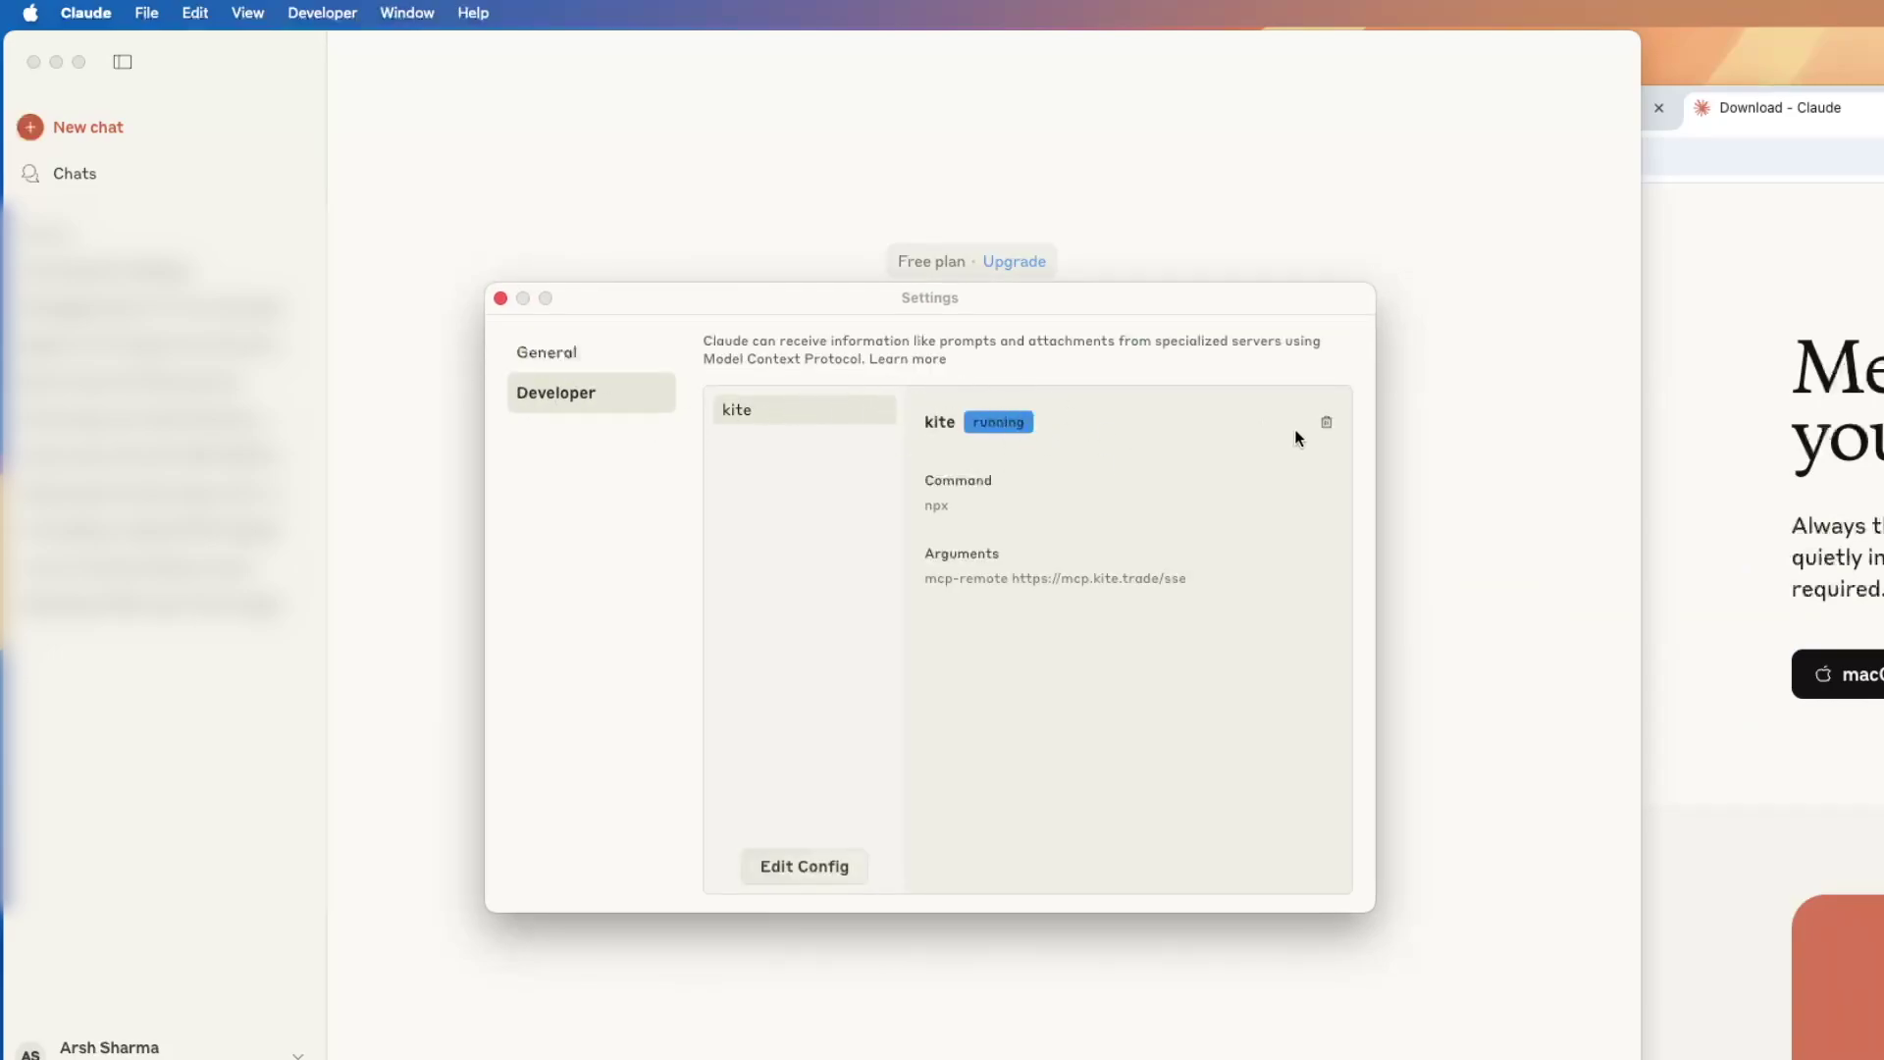
pyautogui.click(1326, 422)
pyautogui.click(993, 673)
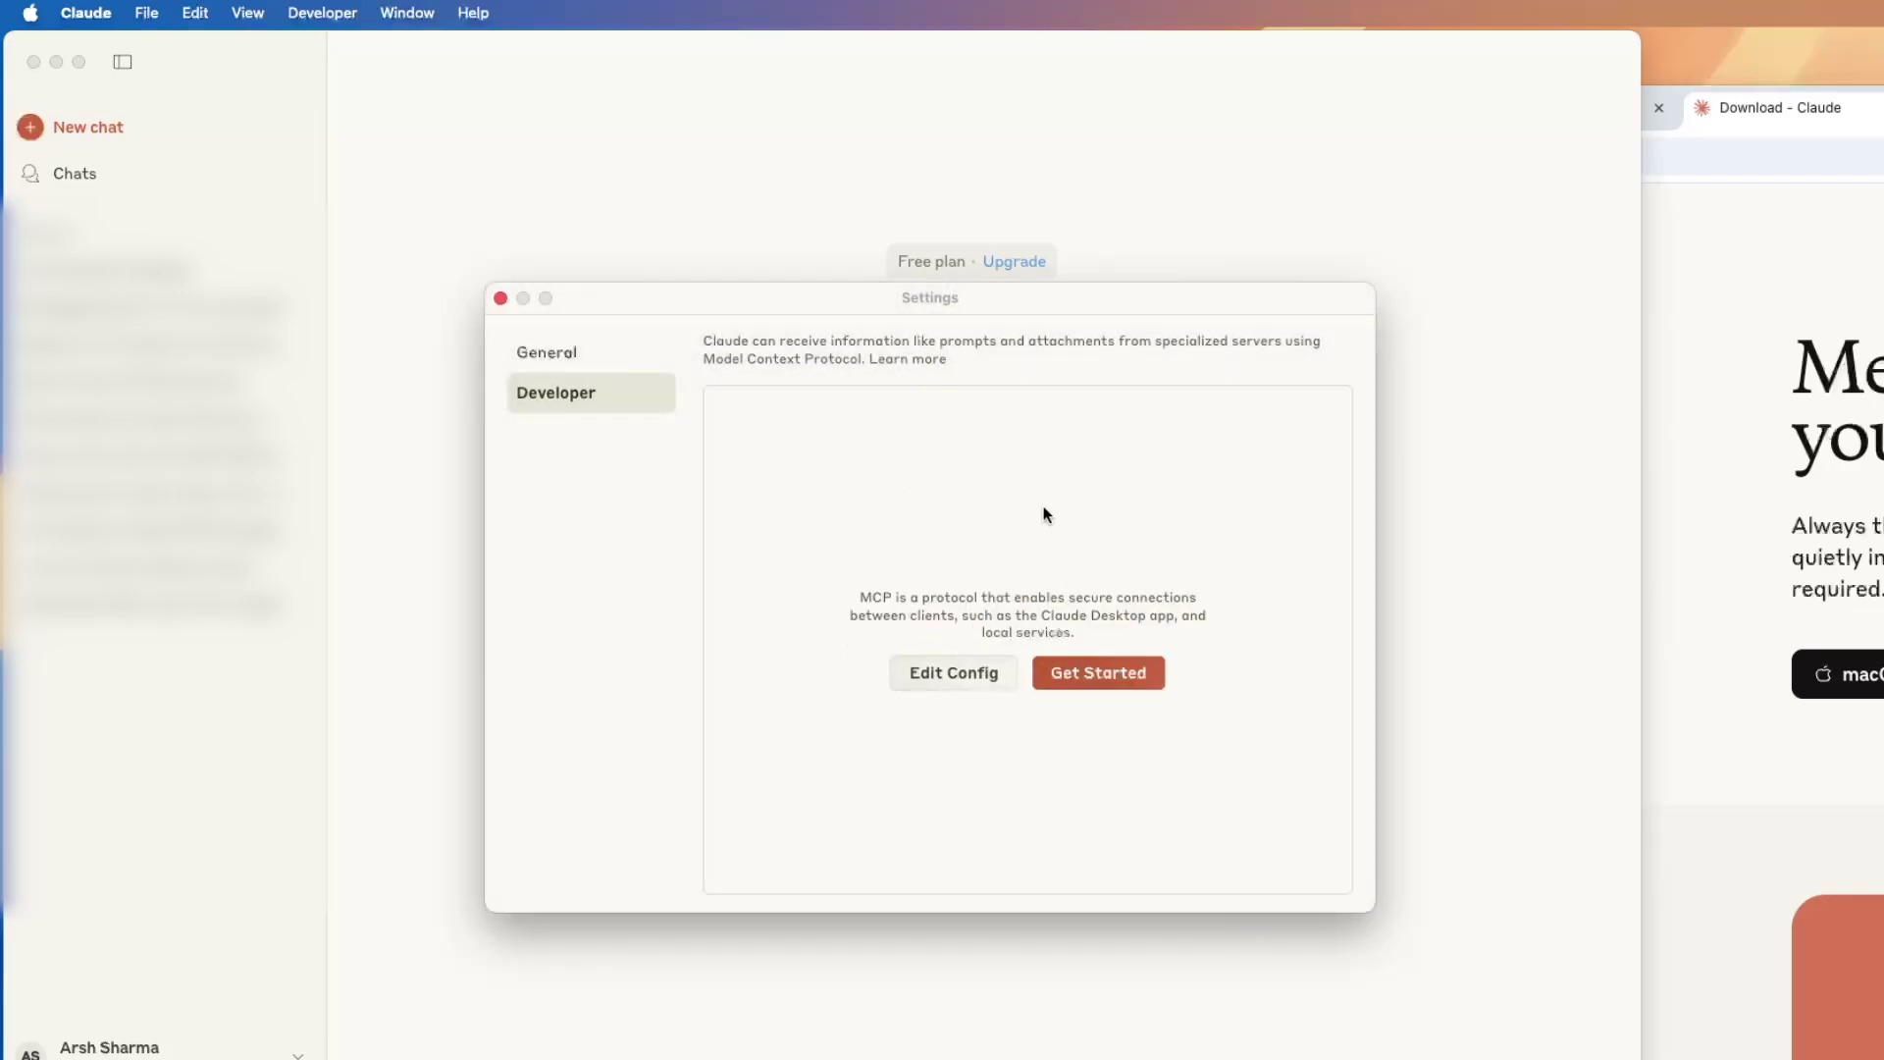
# Step: Locate the MCP configuration file claude_desktop_config.json from the developer settings and open it in Visual Studio Code
pyautogui.click(966, 677)
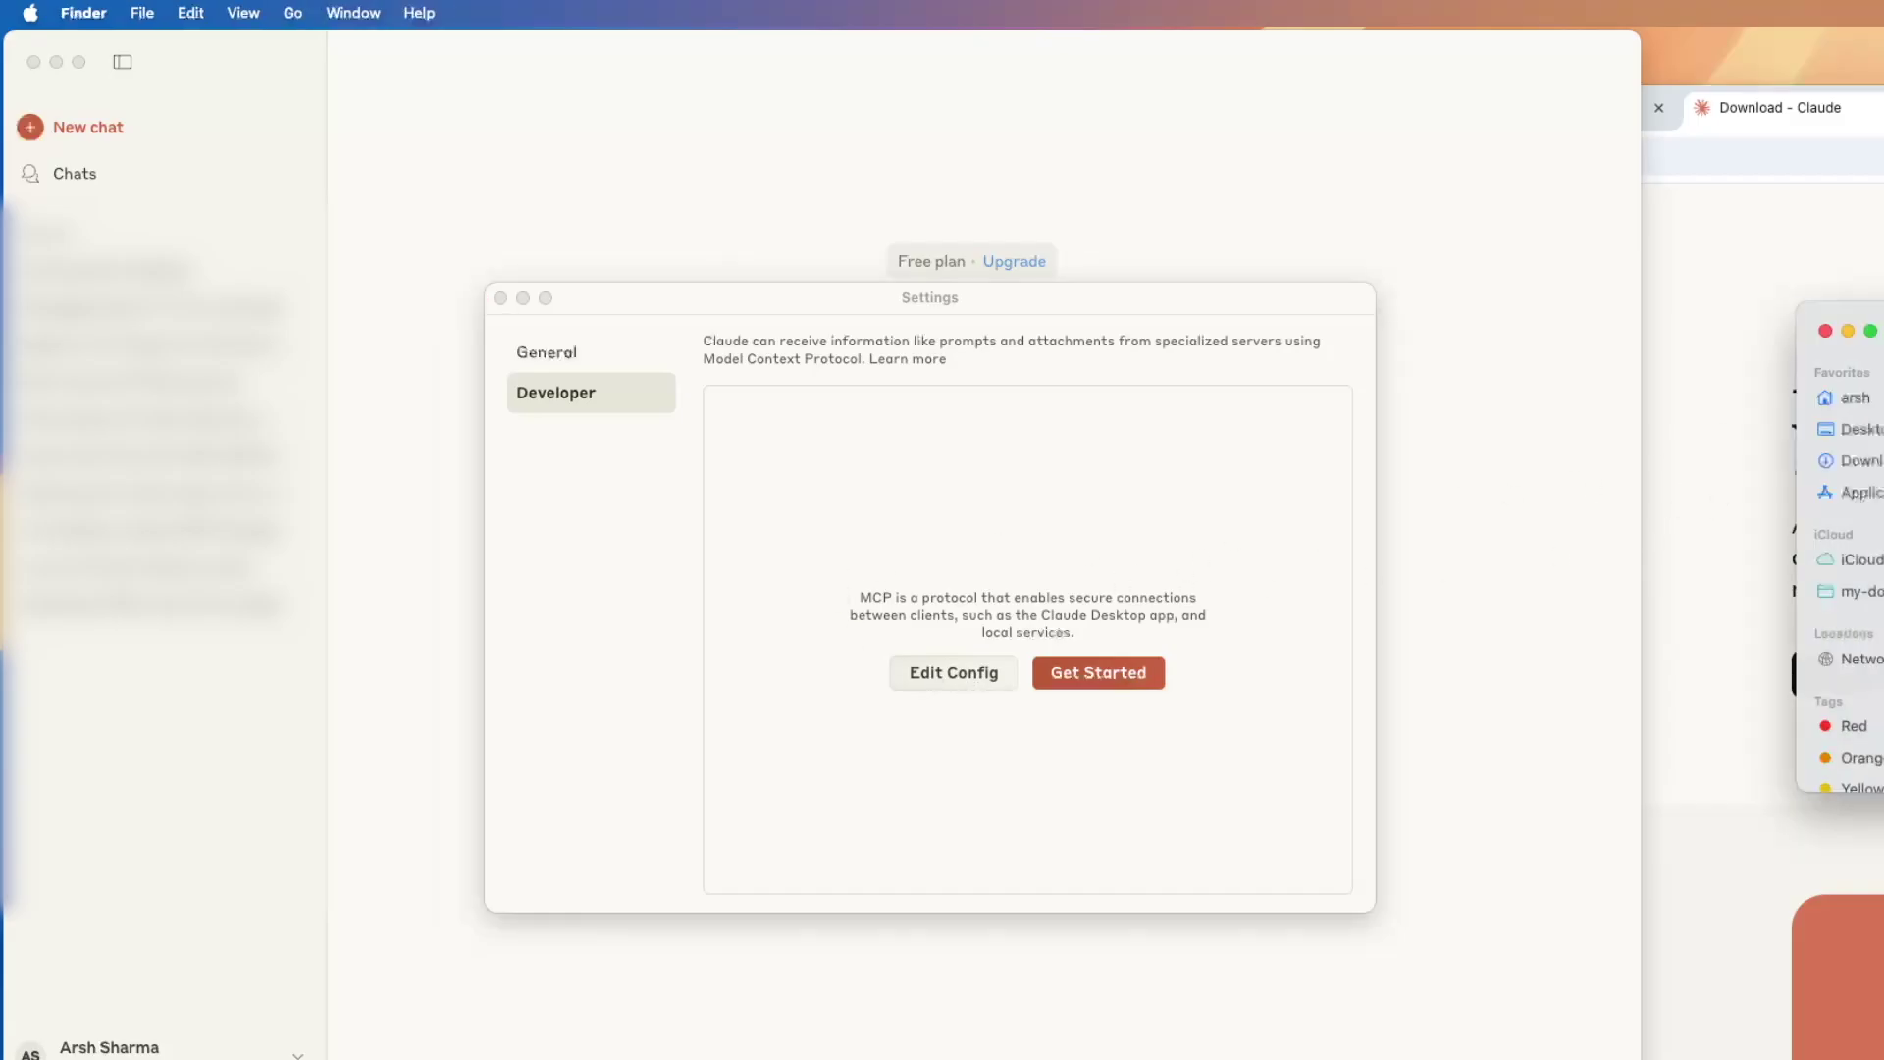
pyautogui.moveTo(1701, 349); pyautogui.dragTo(850, 265)
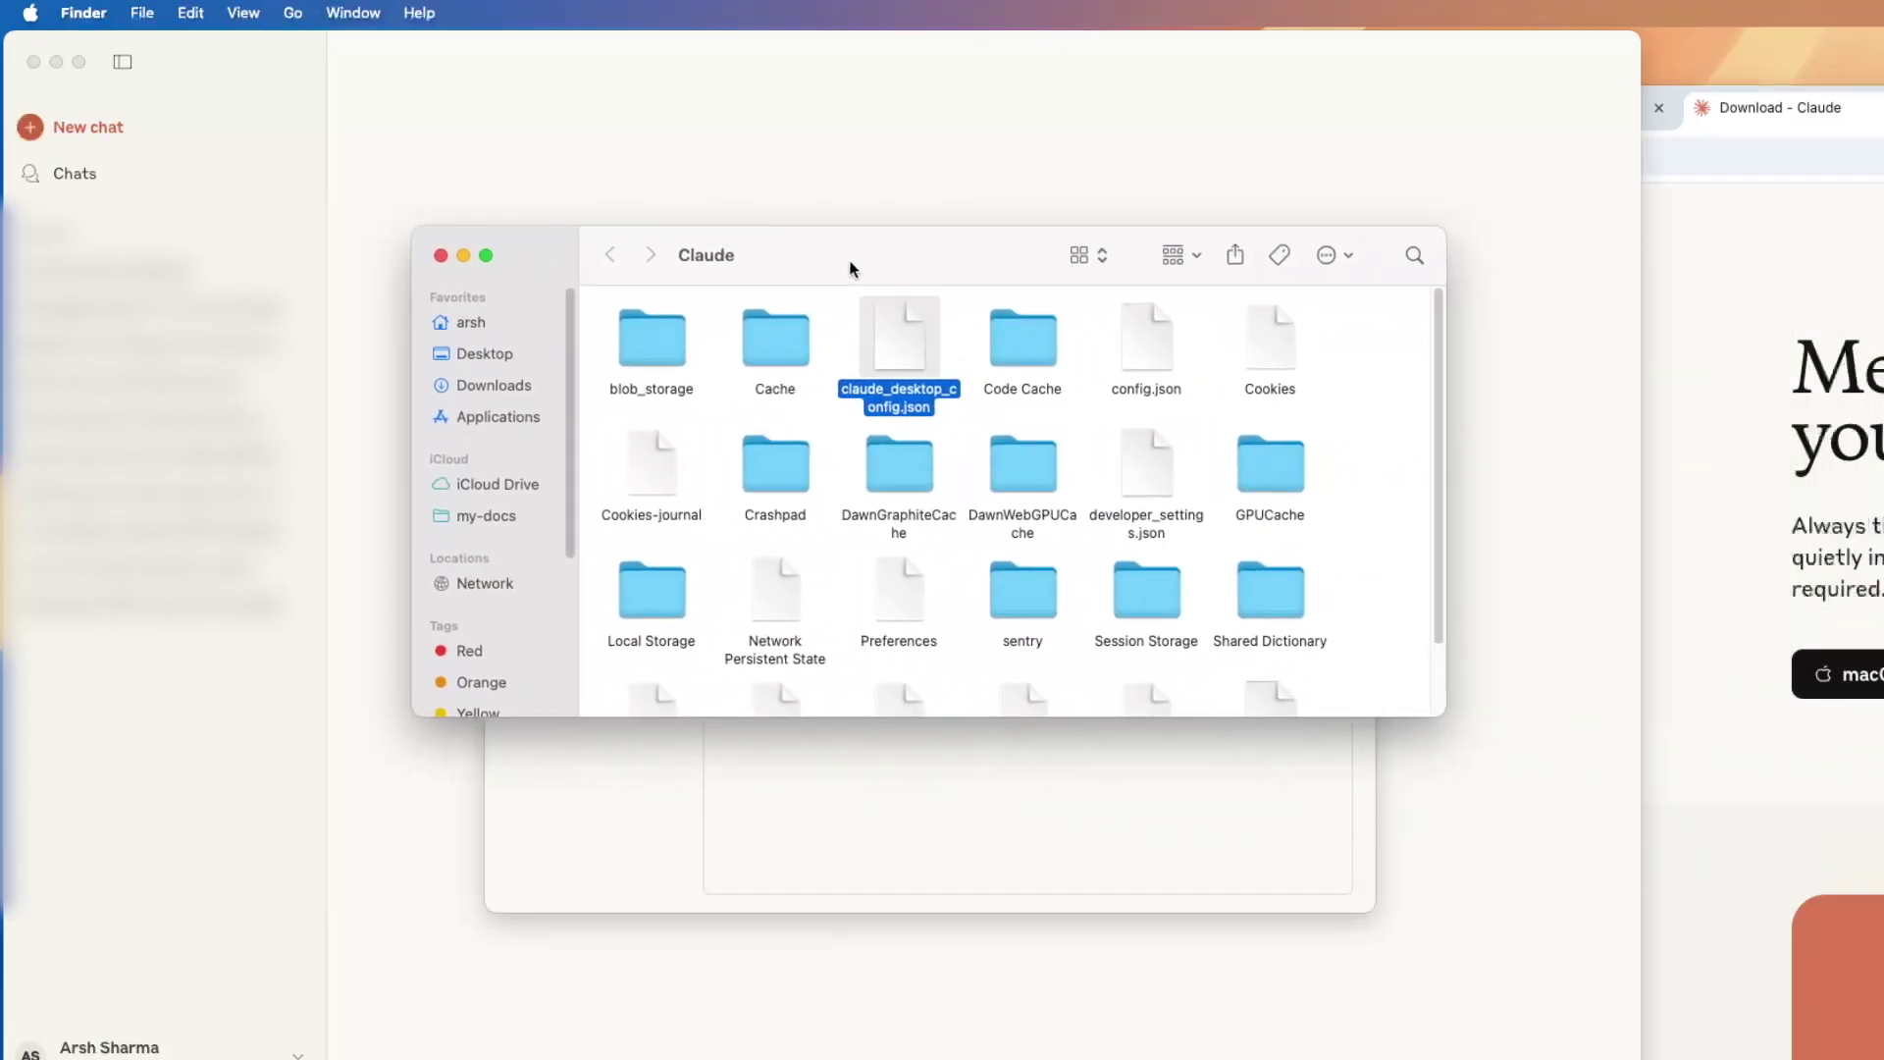
pyautogui.rightClick(893, 321)
pyautogui.moveTo(938, 363)
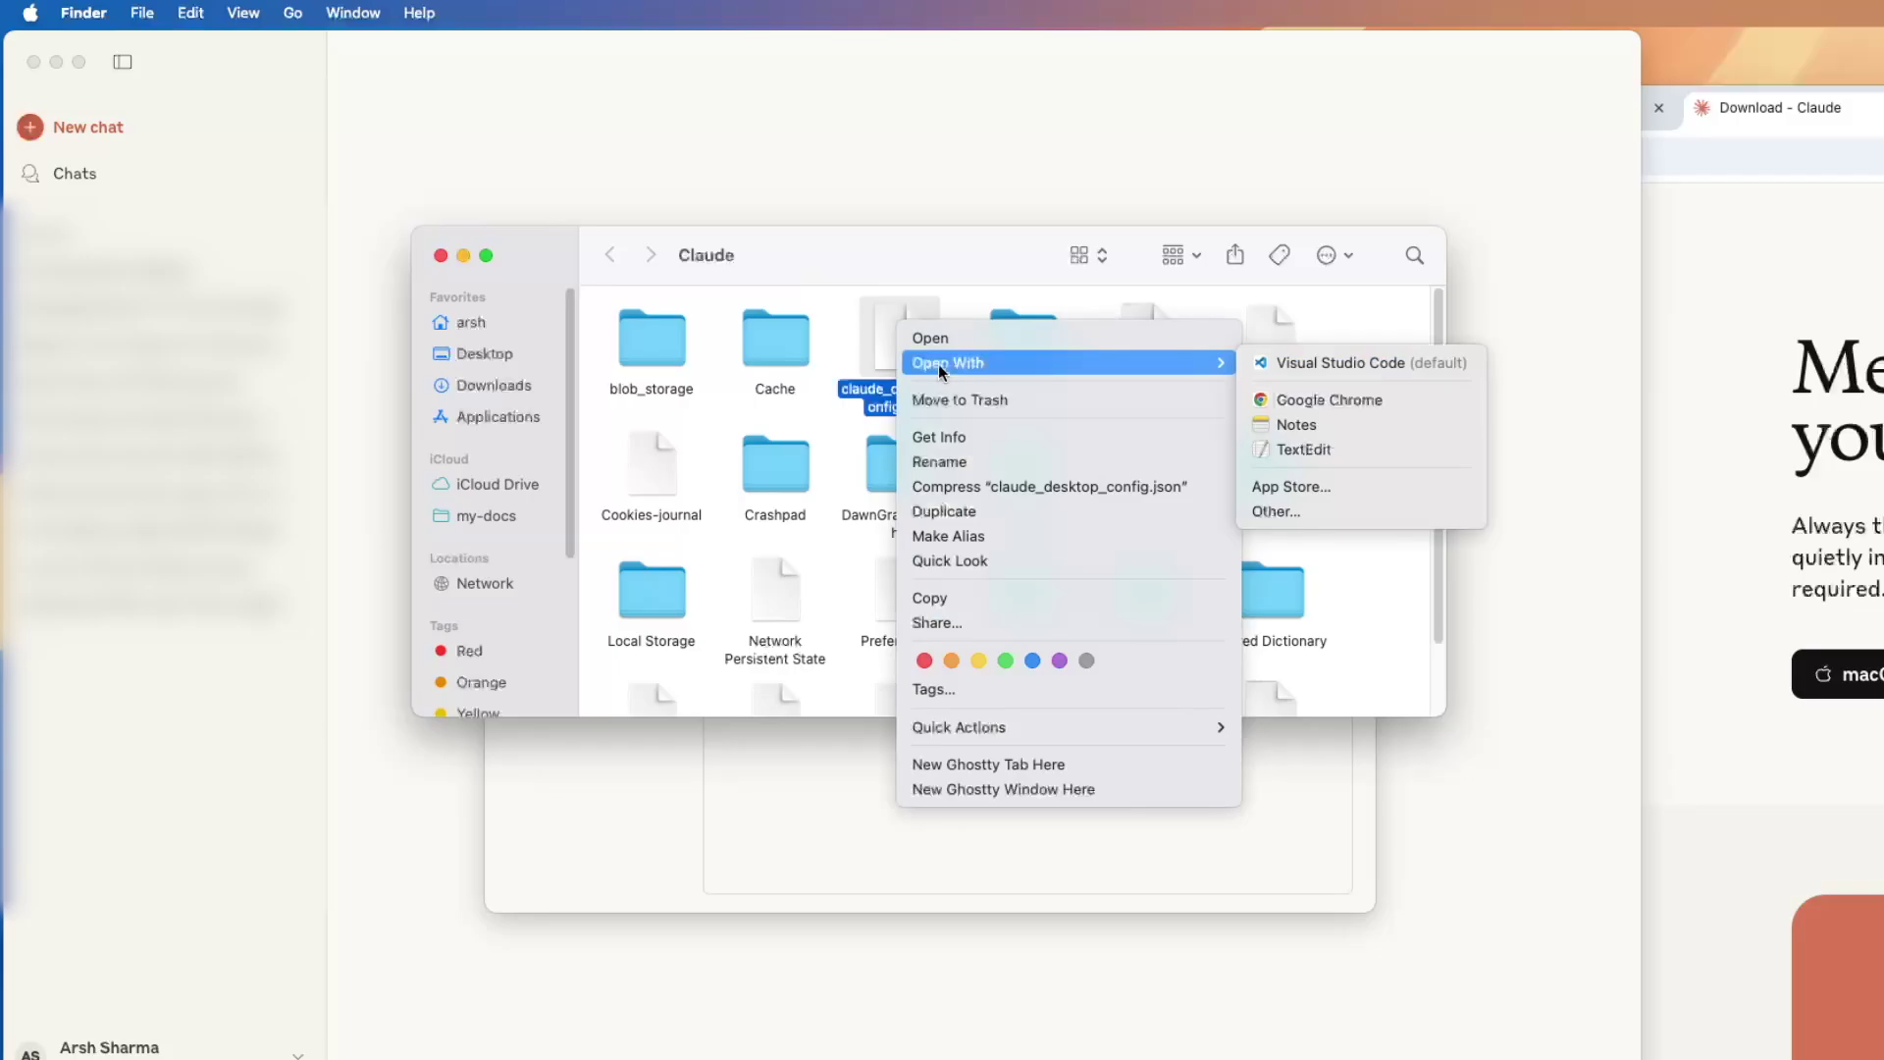
pyautogui.click(1302, 366)
pyautogui.moveTo(1624, 174); pyautogui.dragTo(375, 45)
pyautogui.moveTo(294, 265); pyautogui.dragTo(149, 191)
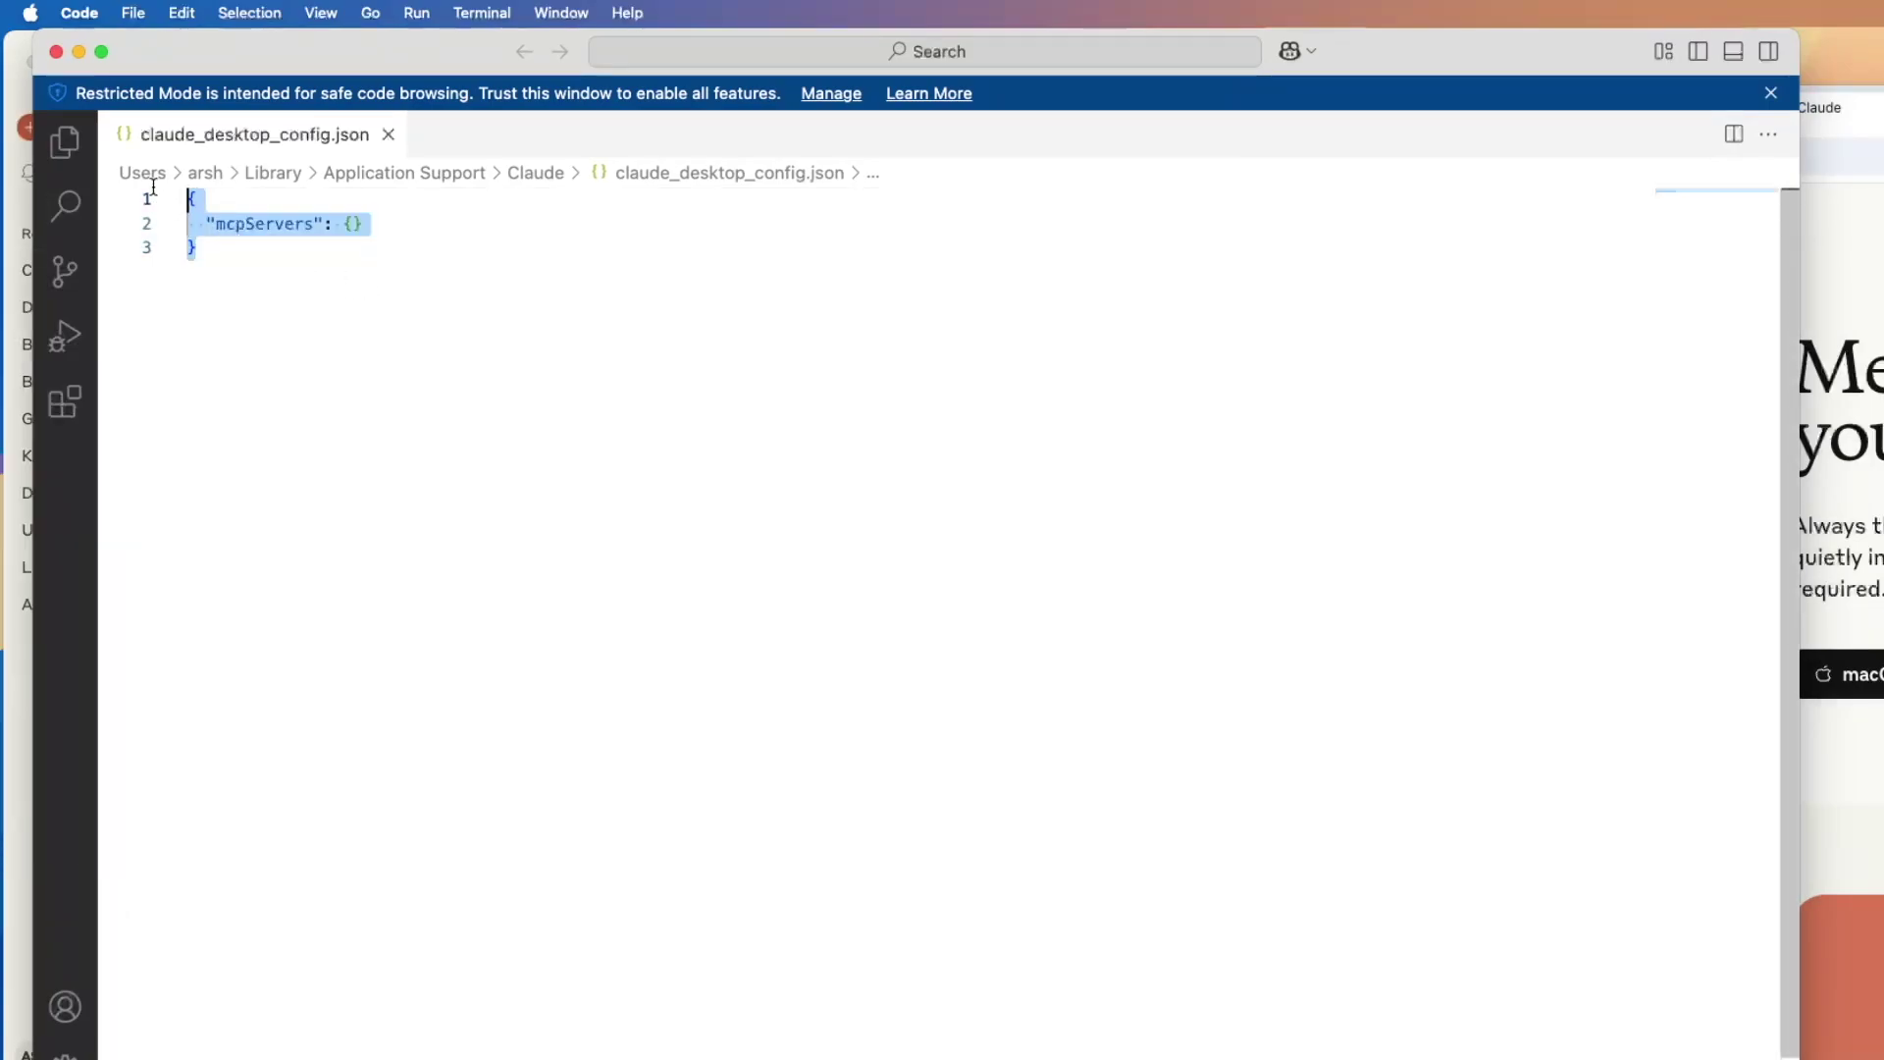
# Step: Switch to Chrome and copy the kite mcpServers JSON block from the Claude (Desktop) instructions in the Zerodha article
pyautogui.press('super+Tab')
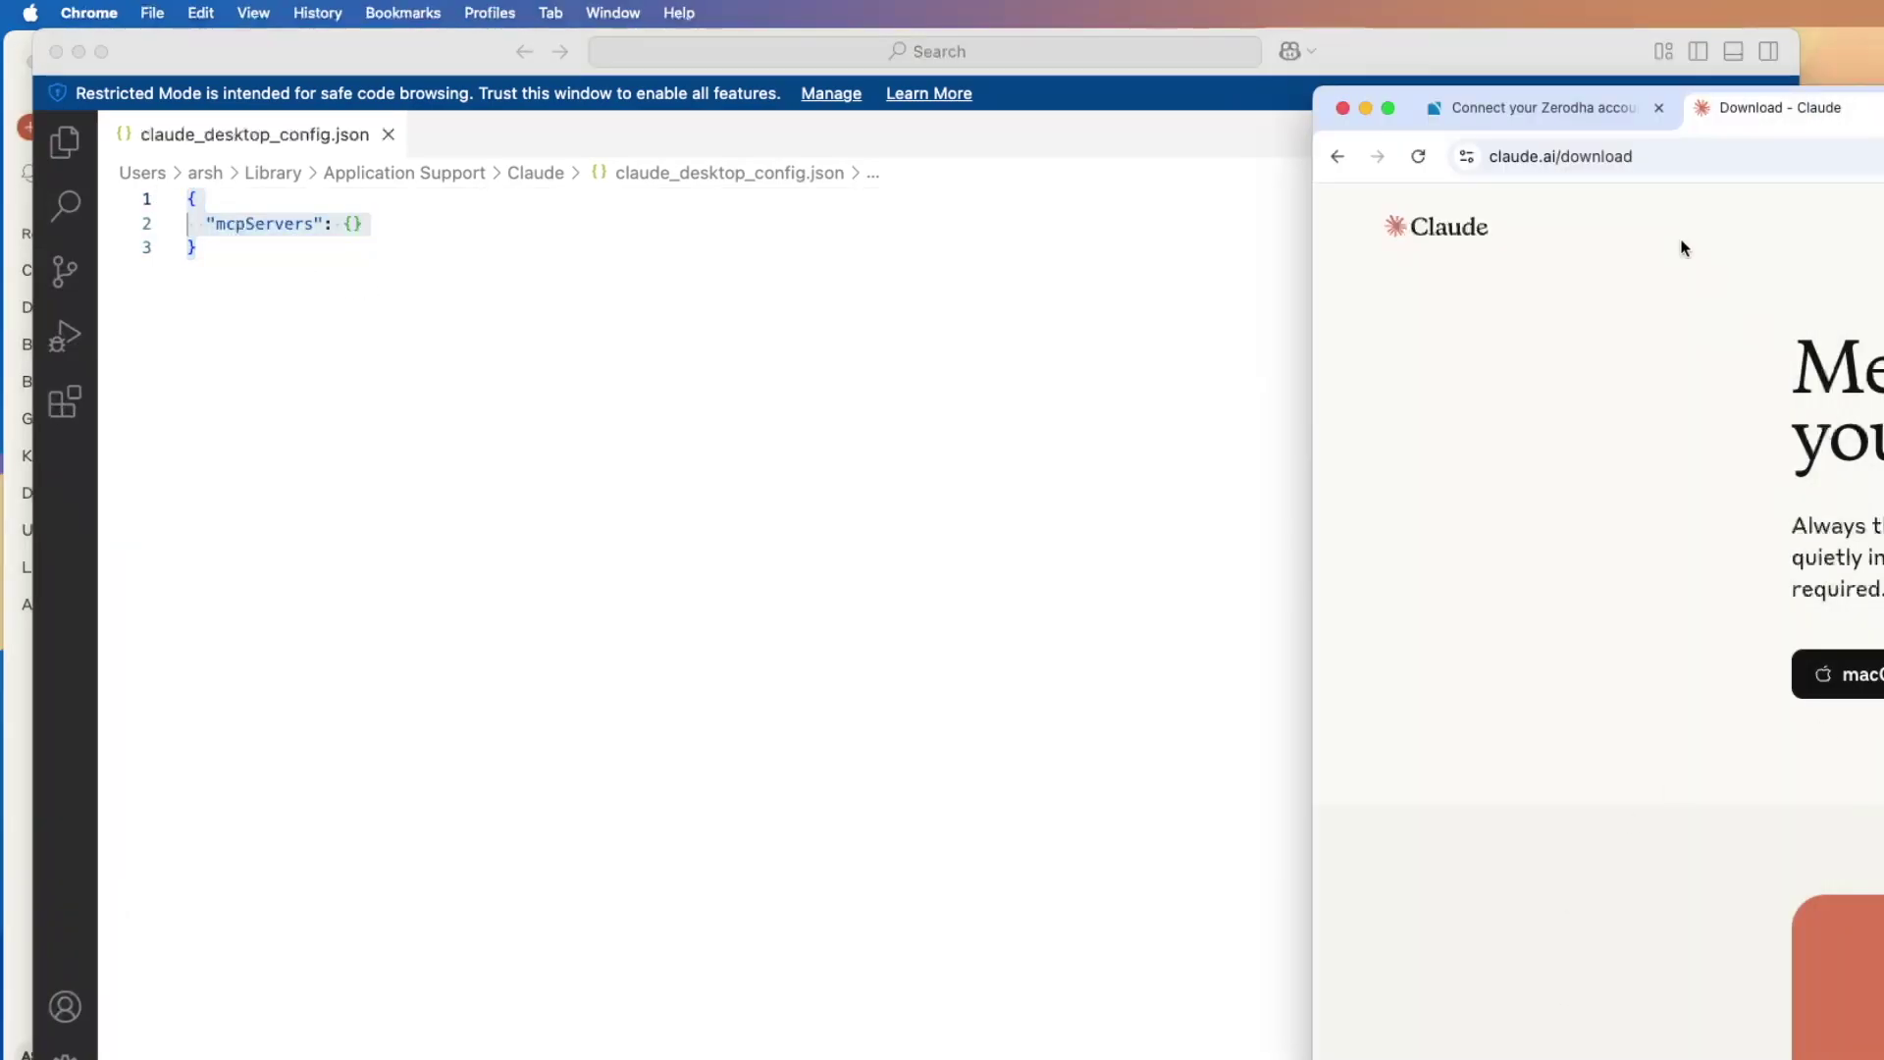
pyautogui.hotkey('ctrl', 'shift', 'Tab')
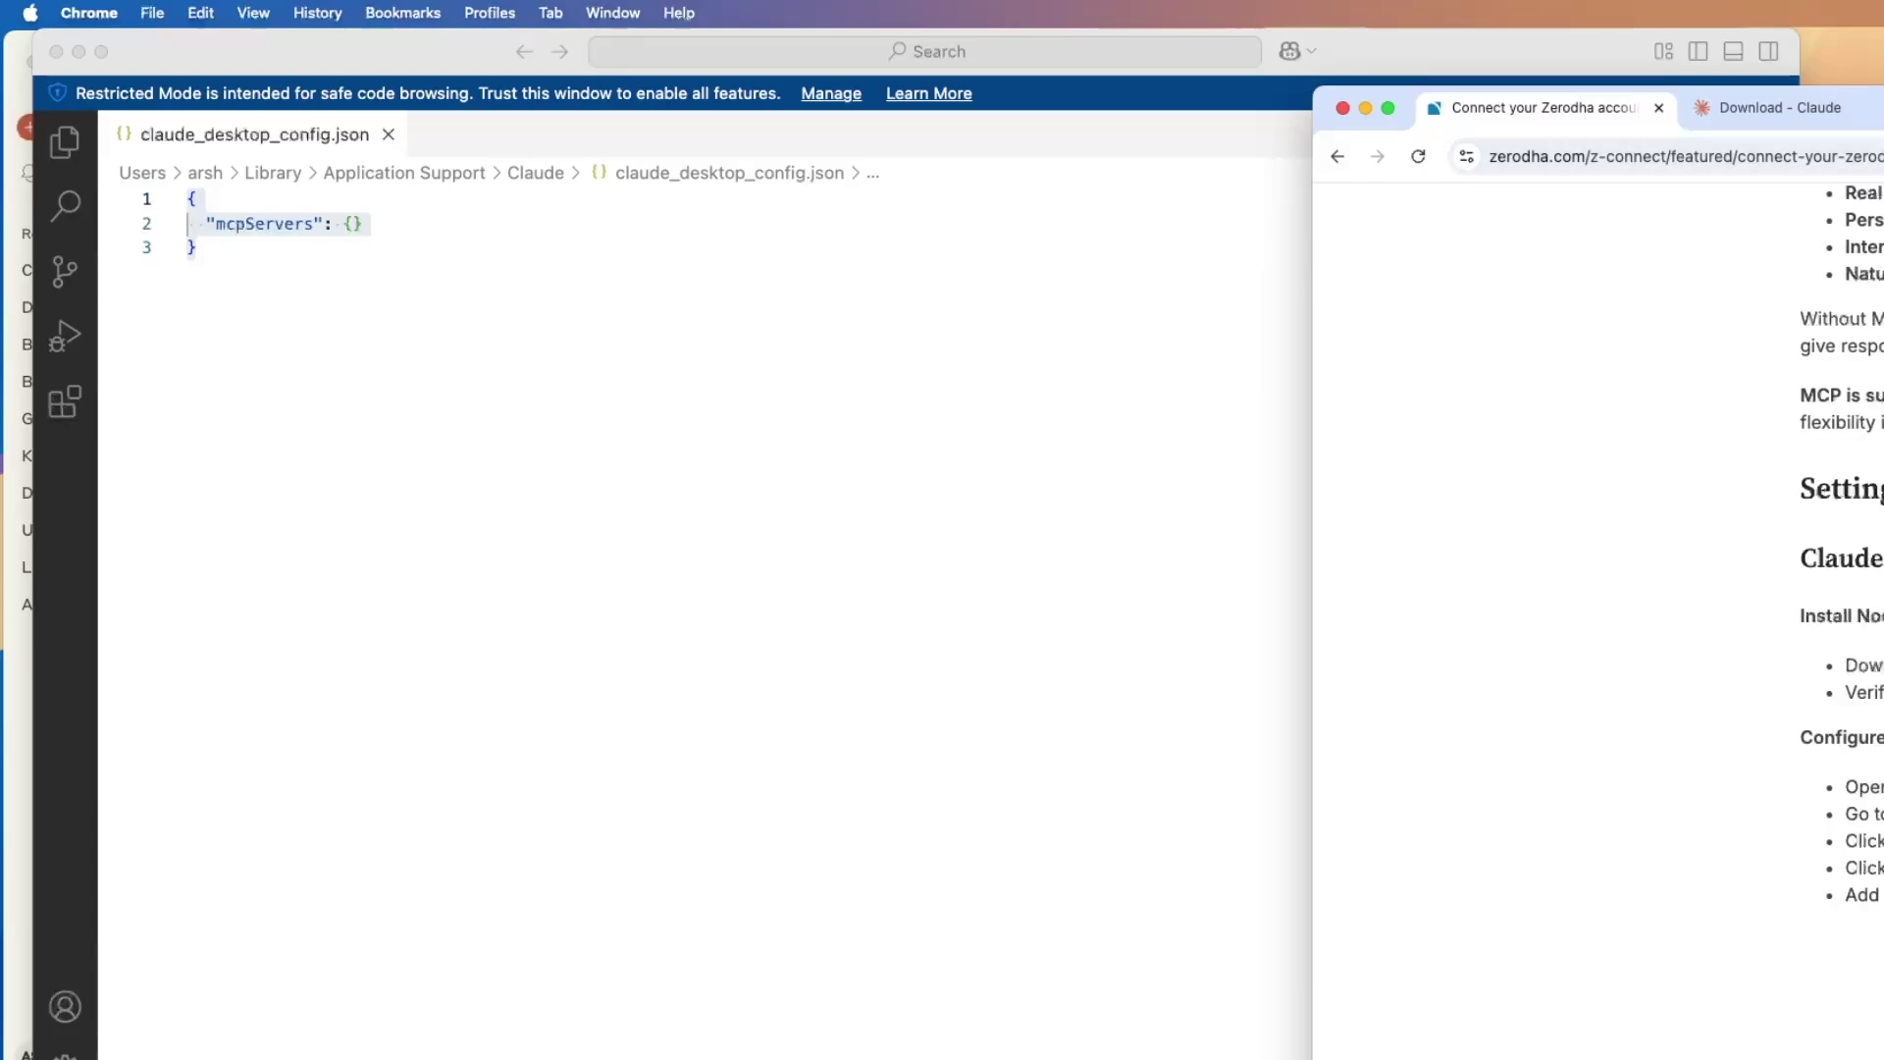
pyautogui.doubleClick(1592, 67)
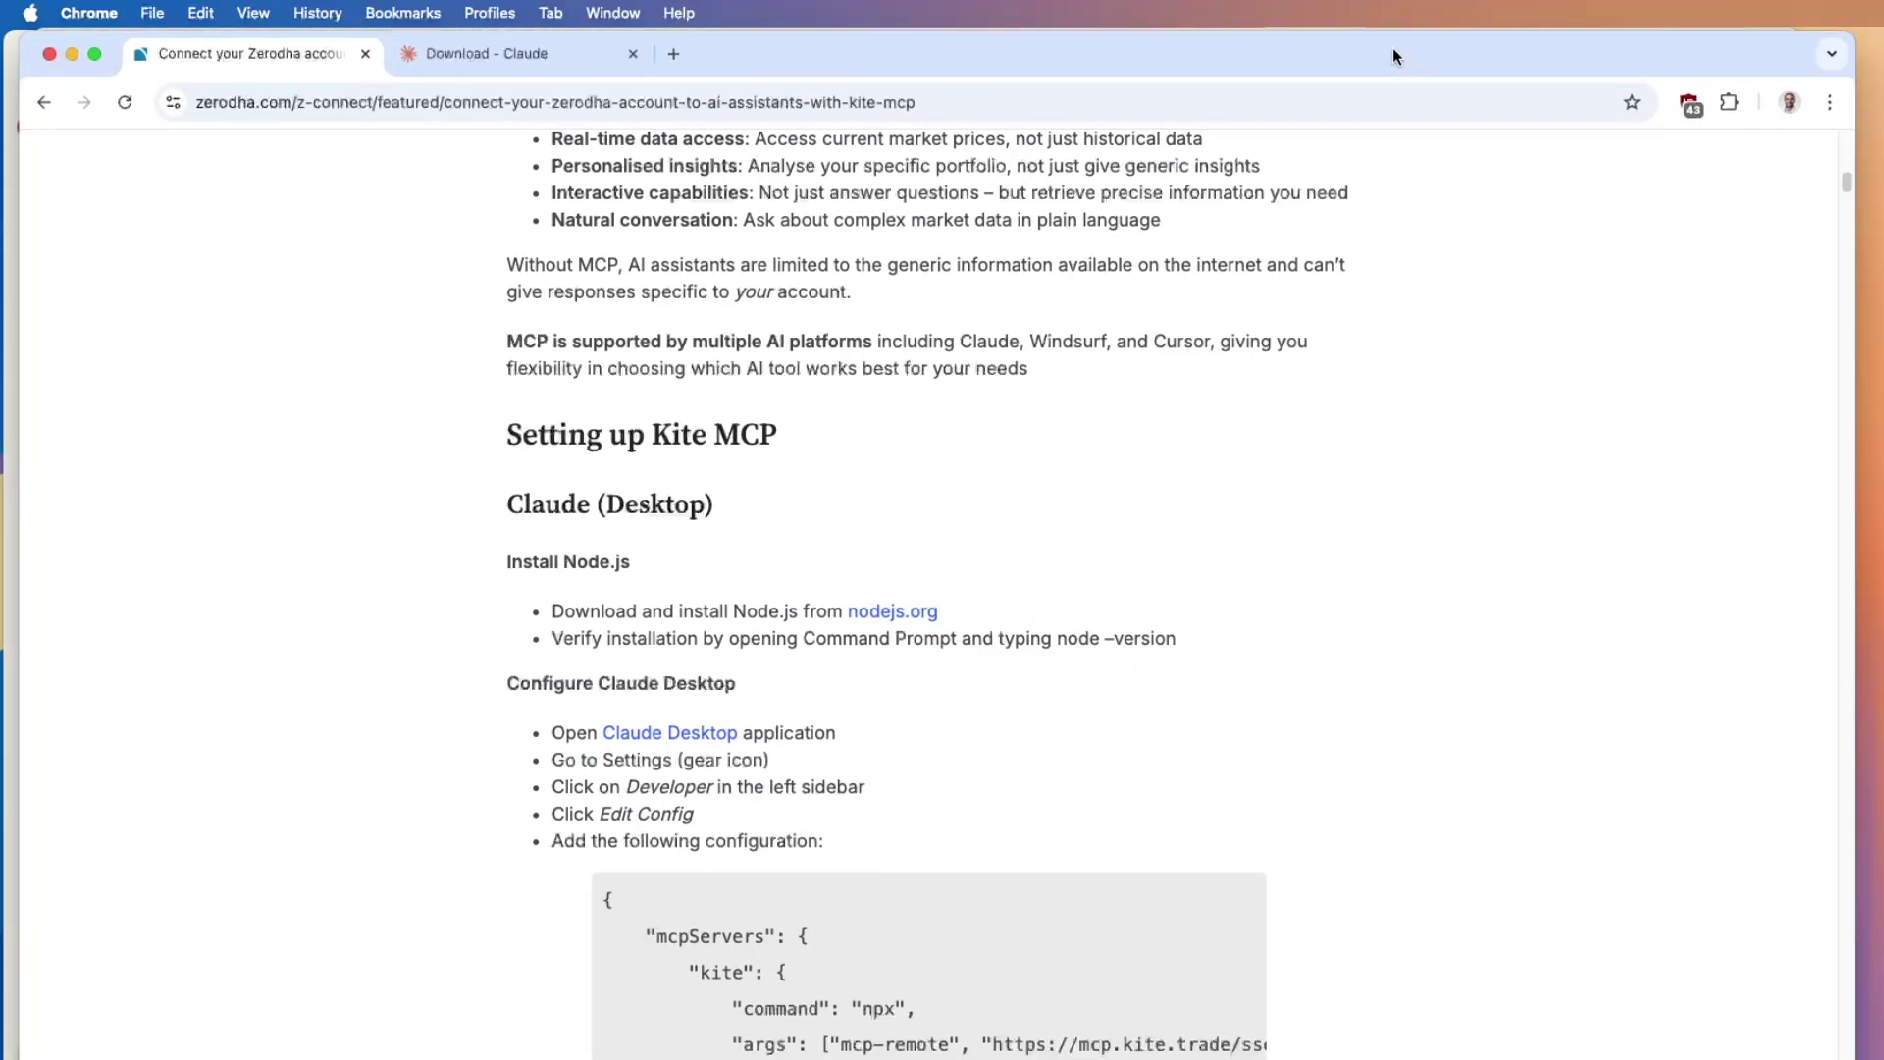
pyautogui.scroll(-5, 968, 488)
pyautogui.scroll(5, 1022, 563)
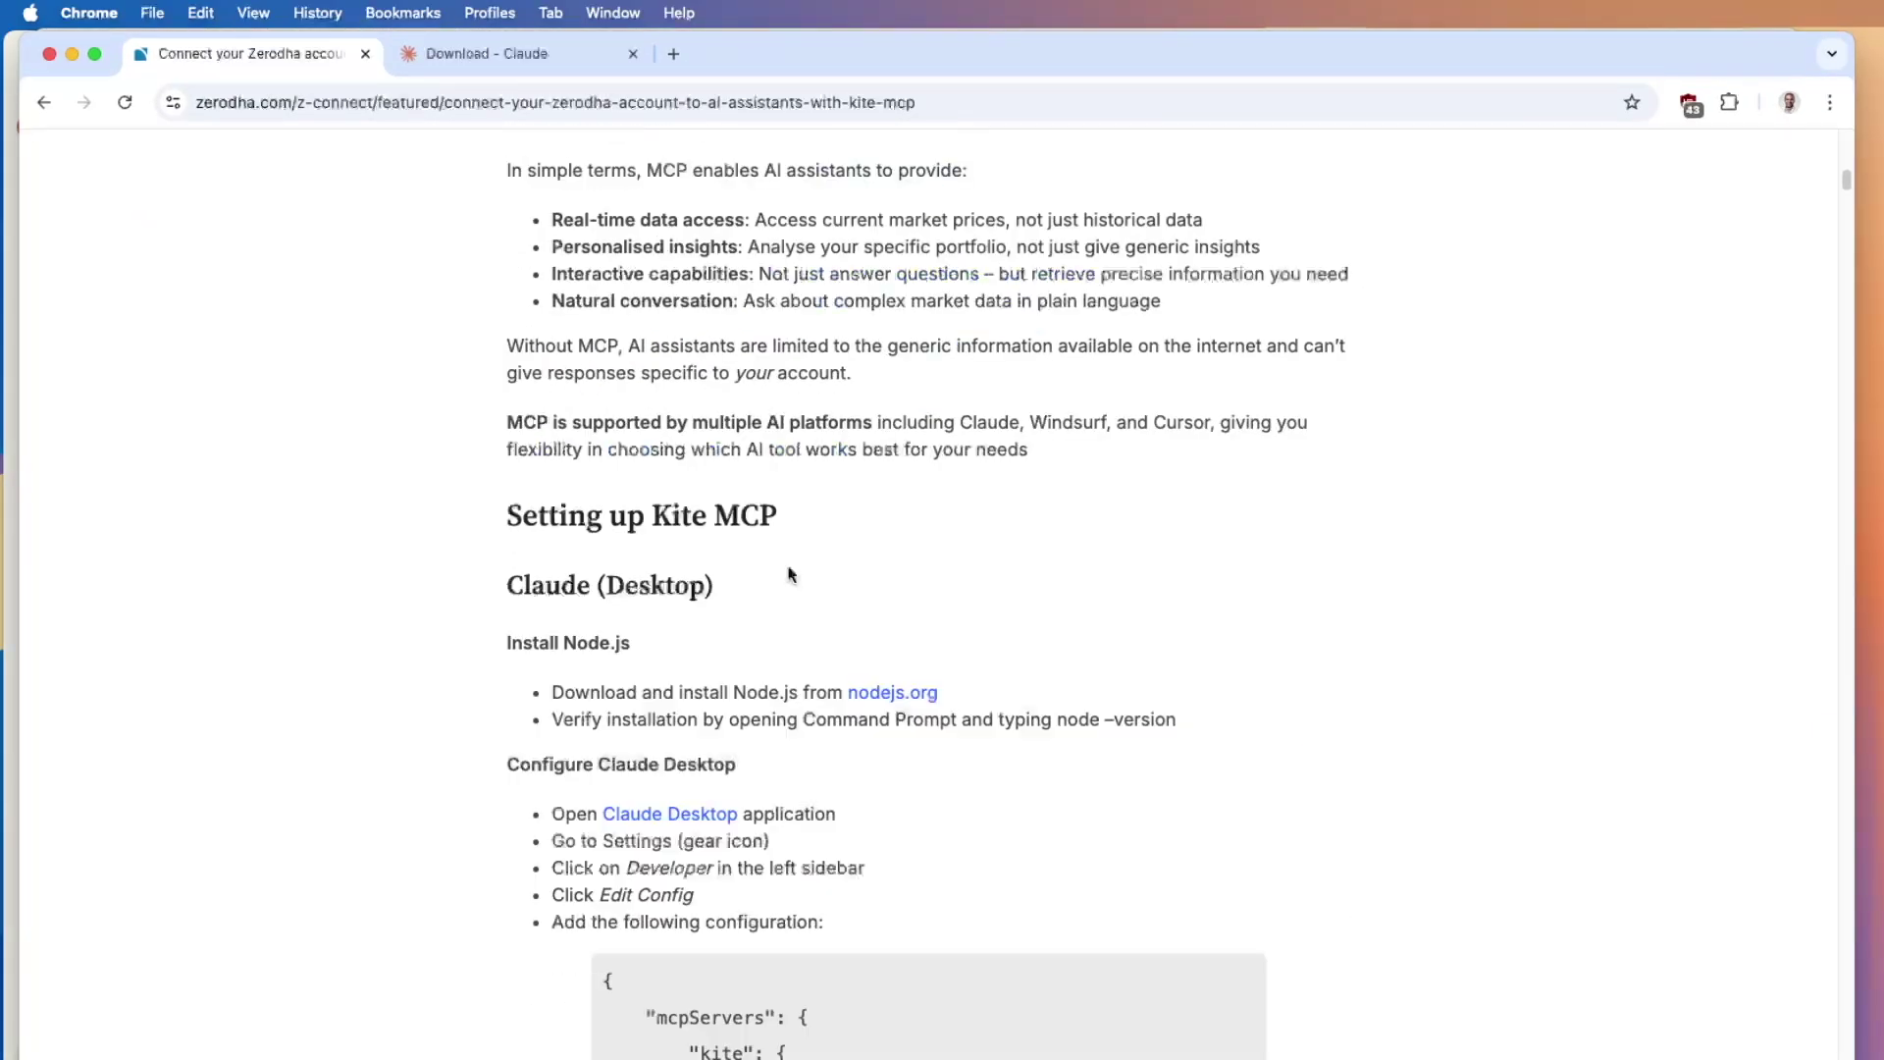
pyautogui.scroll(-4, 786, 576)
pyautogui.moveTo(655, 869); pyautogui.dragTo(561, 609)
pyautogui.press('super+c')
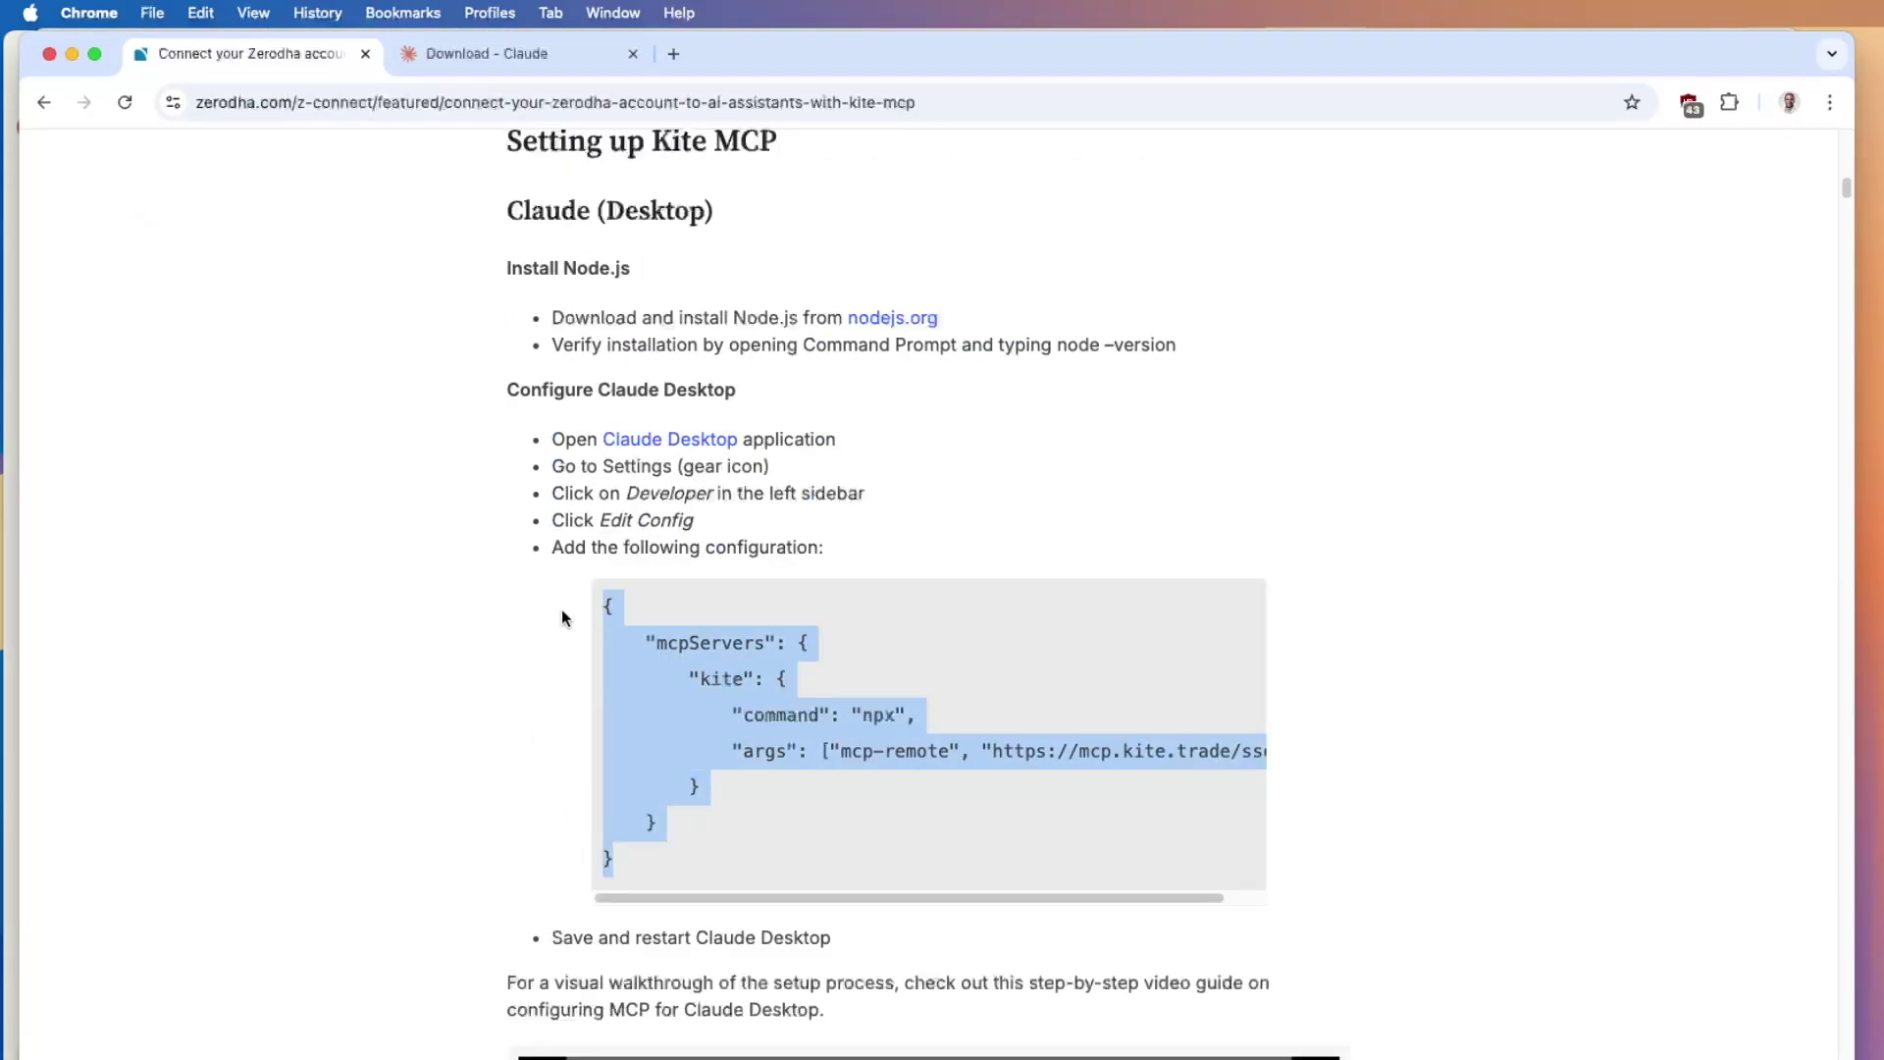
# Step: Switch to Visual Studio Code, replace the whole content of claude_desktop_config.json with the copied kite configuration and save the file
pyautogui.click(94, 53)
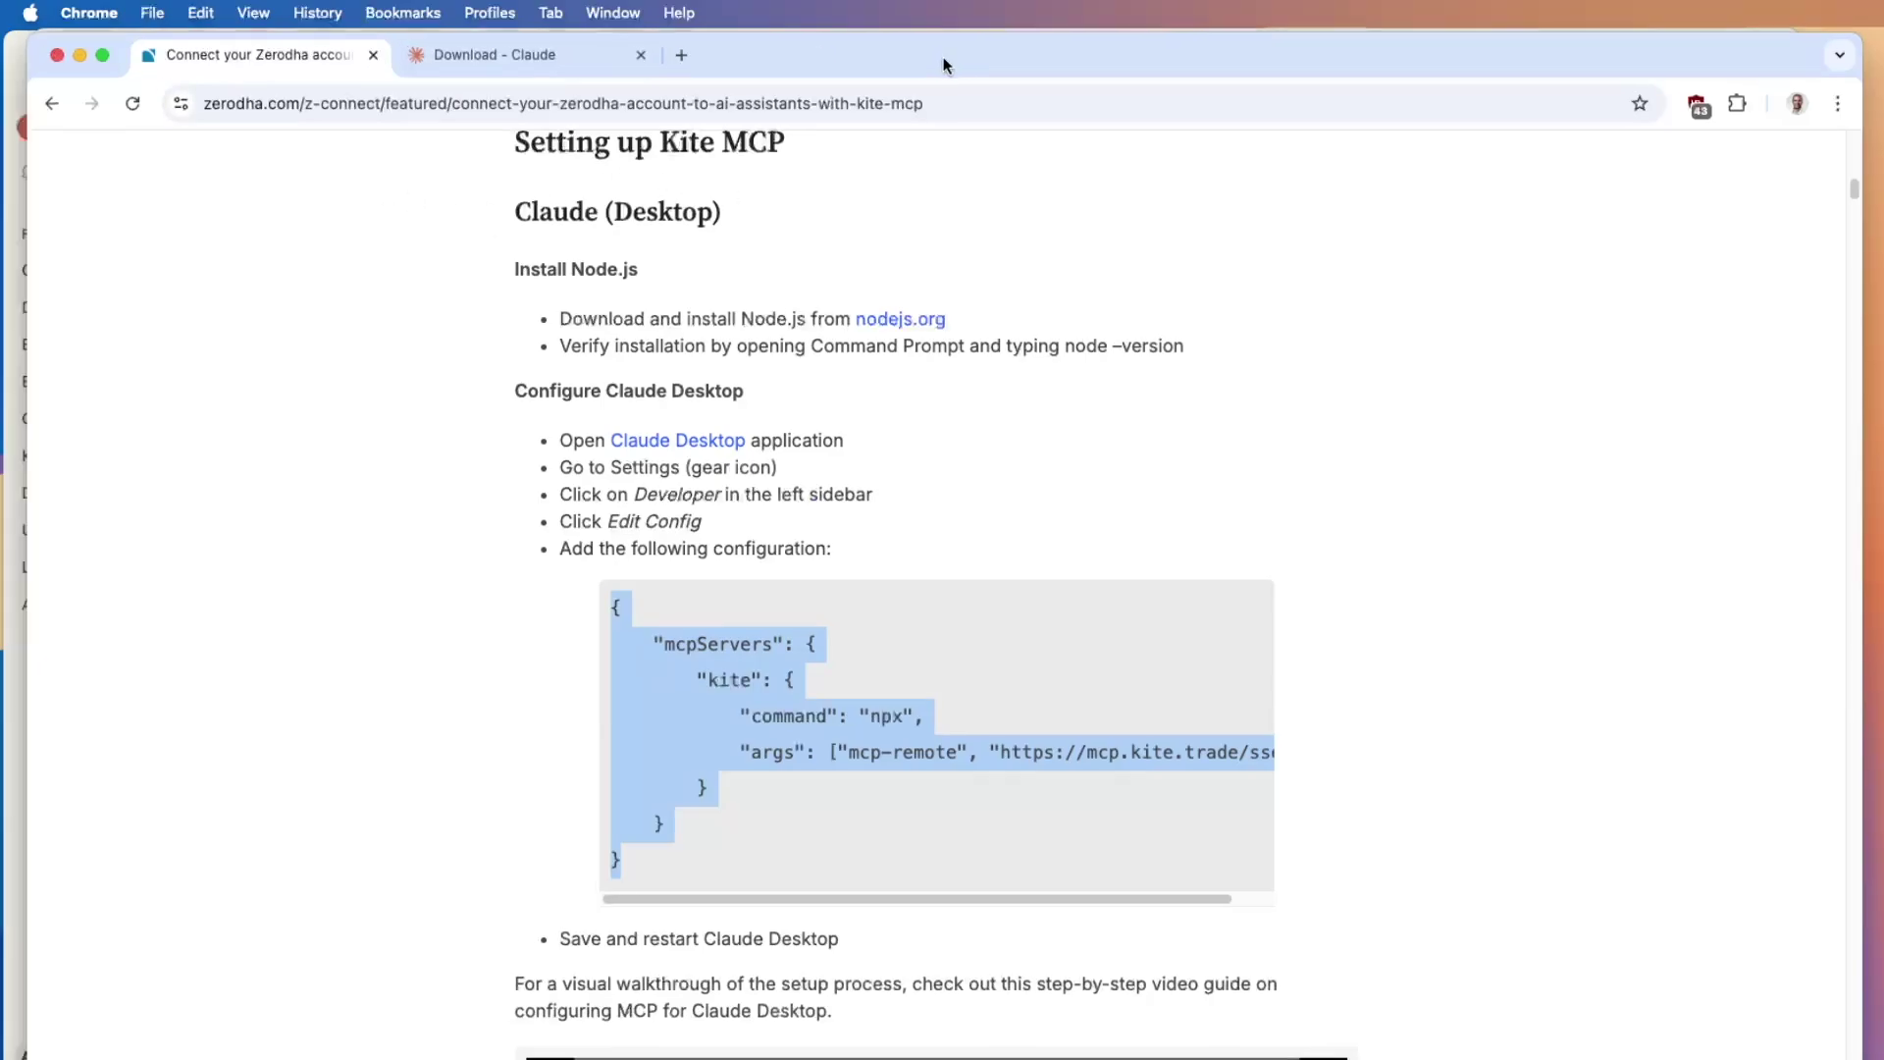
pyautogui.click(677, 354)
pyautogui.press('super+a')
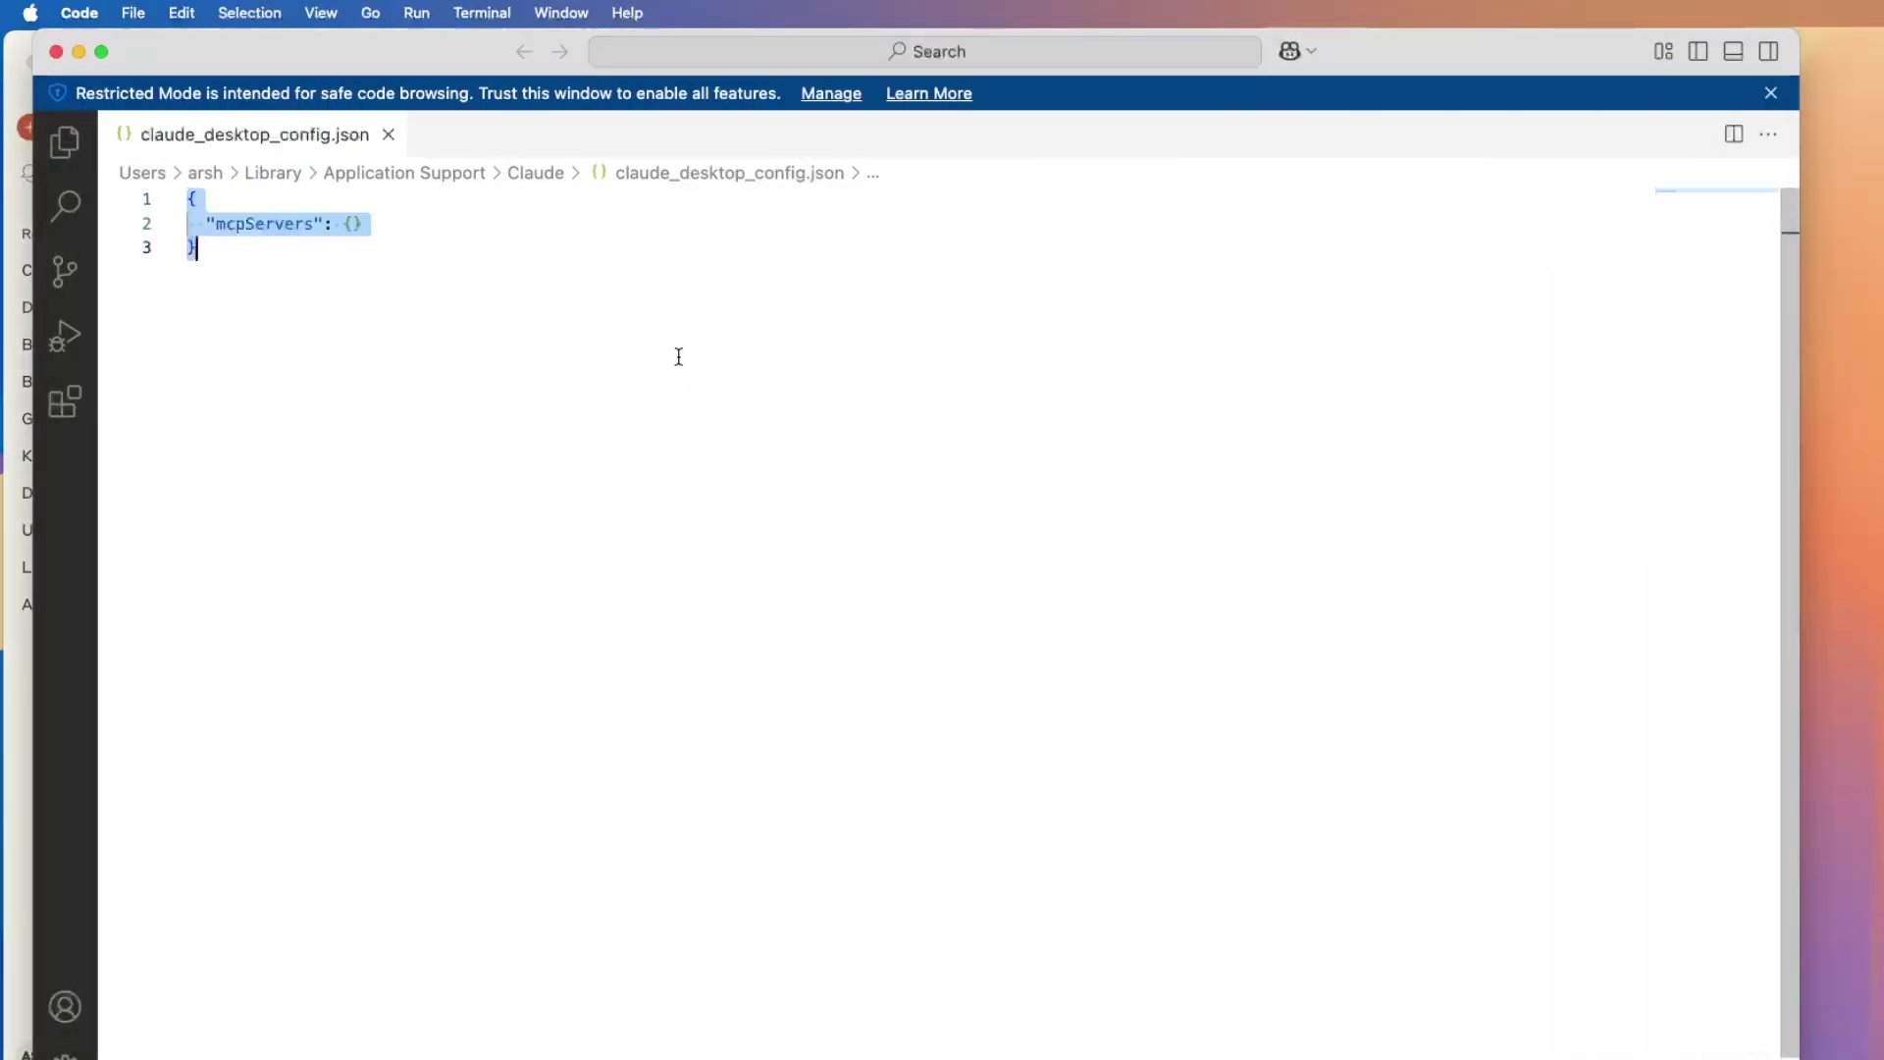
pyautogui.press('super+v')
pyautogui.press('super+s')
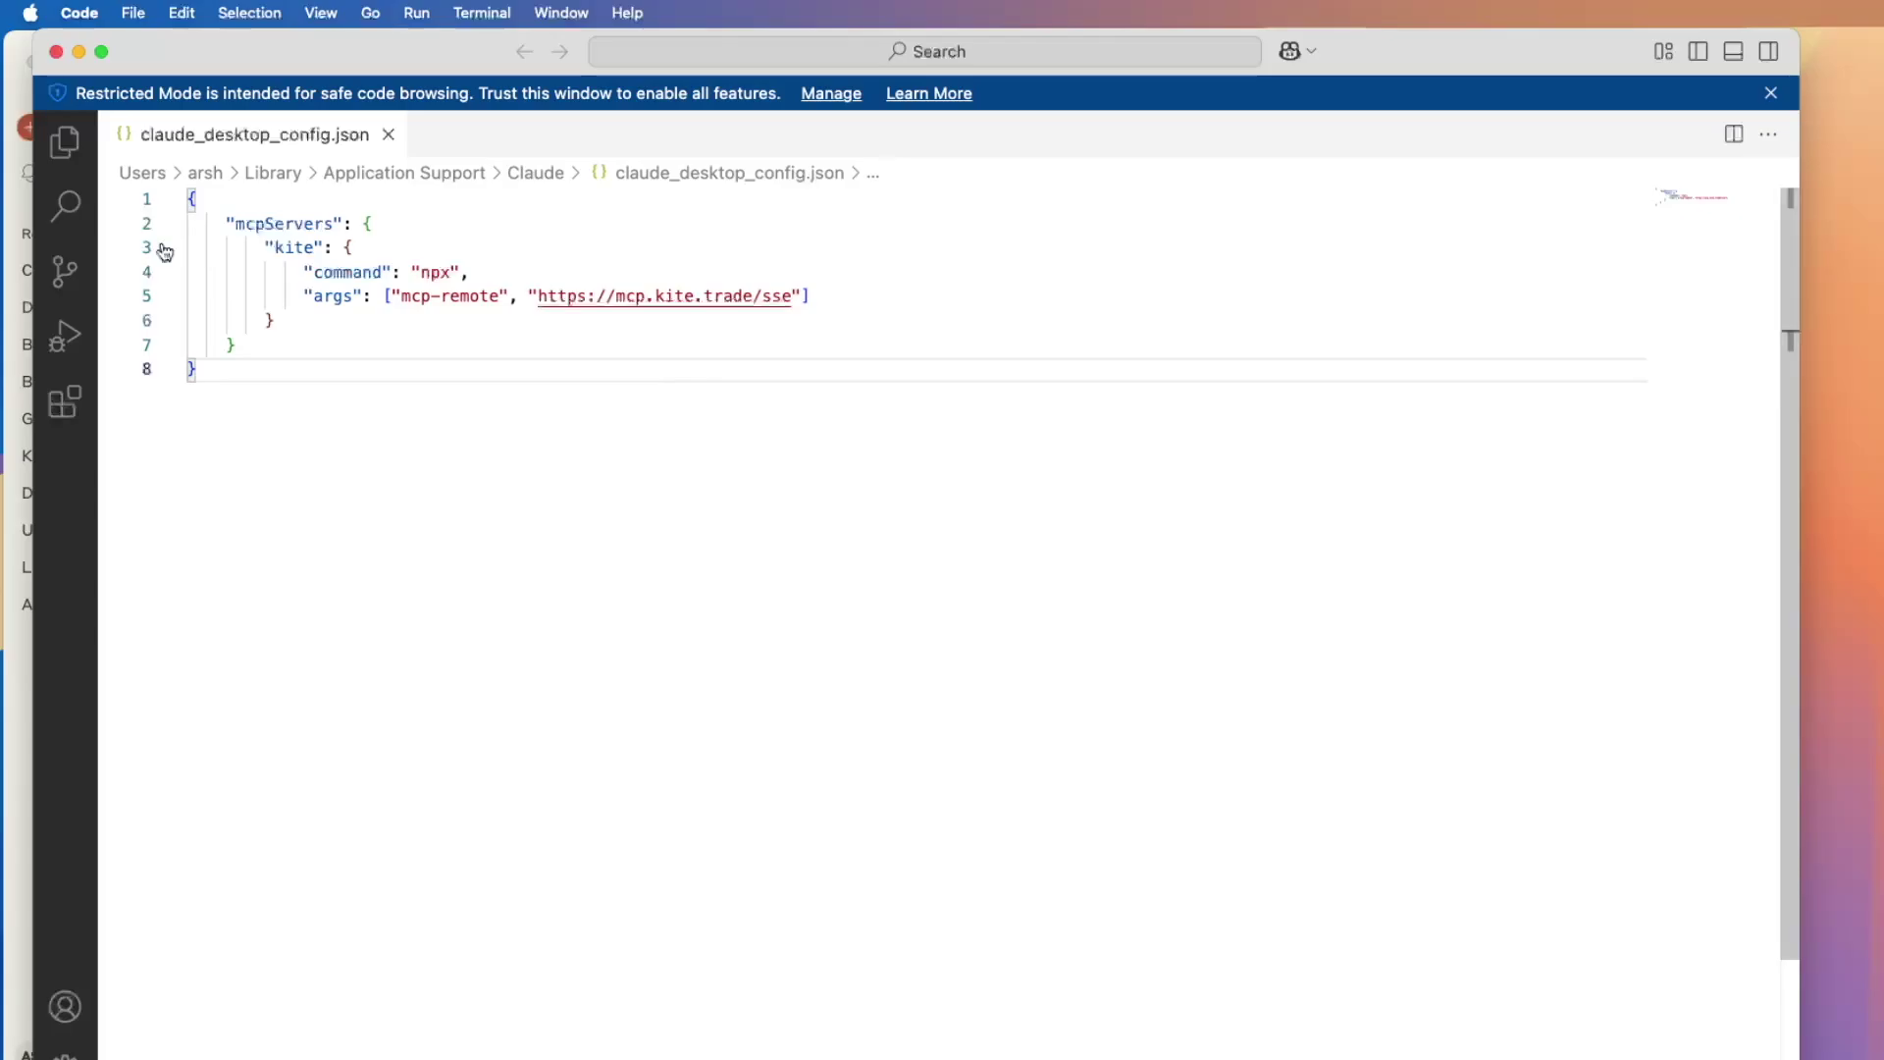
# Step: Close the code editor and the Claude folder window, returning to Claude's settings
pyautogui.click(56, 51)
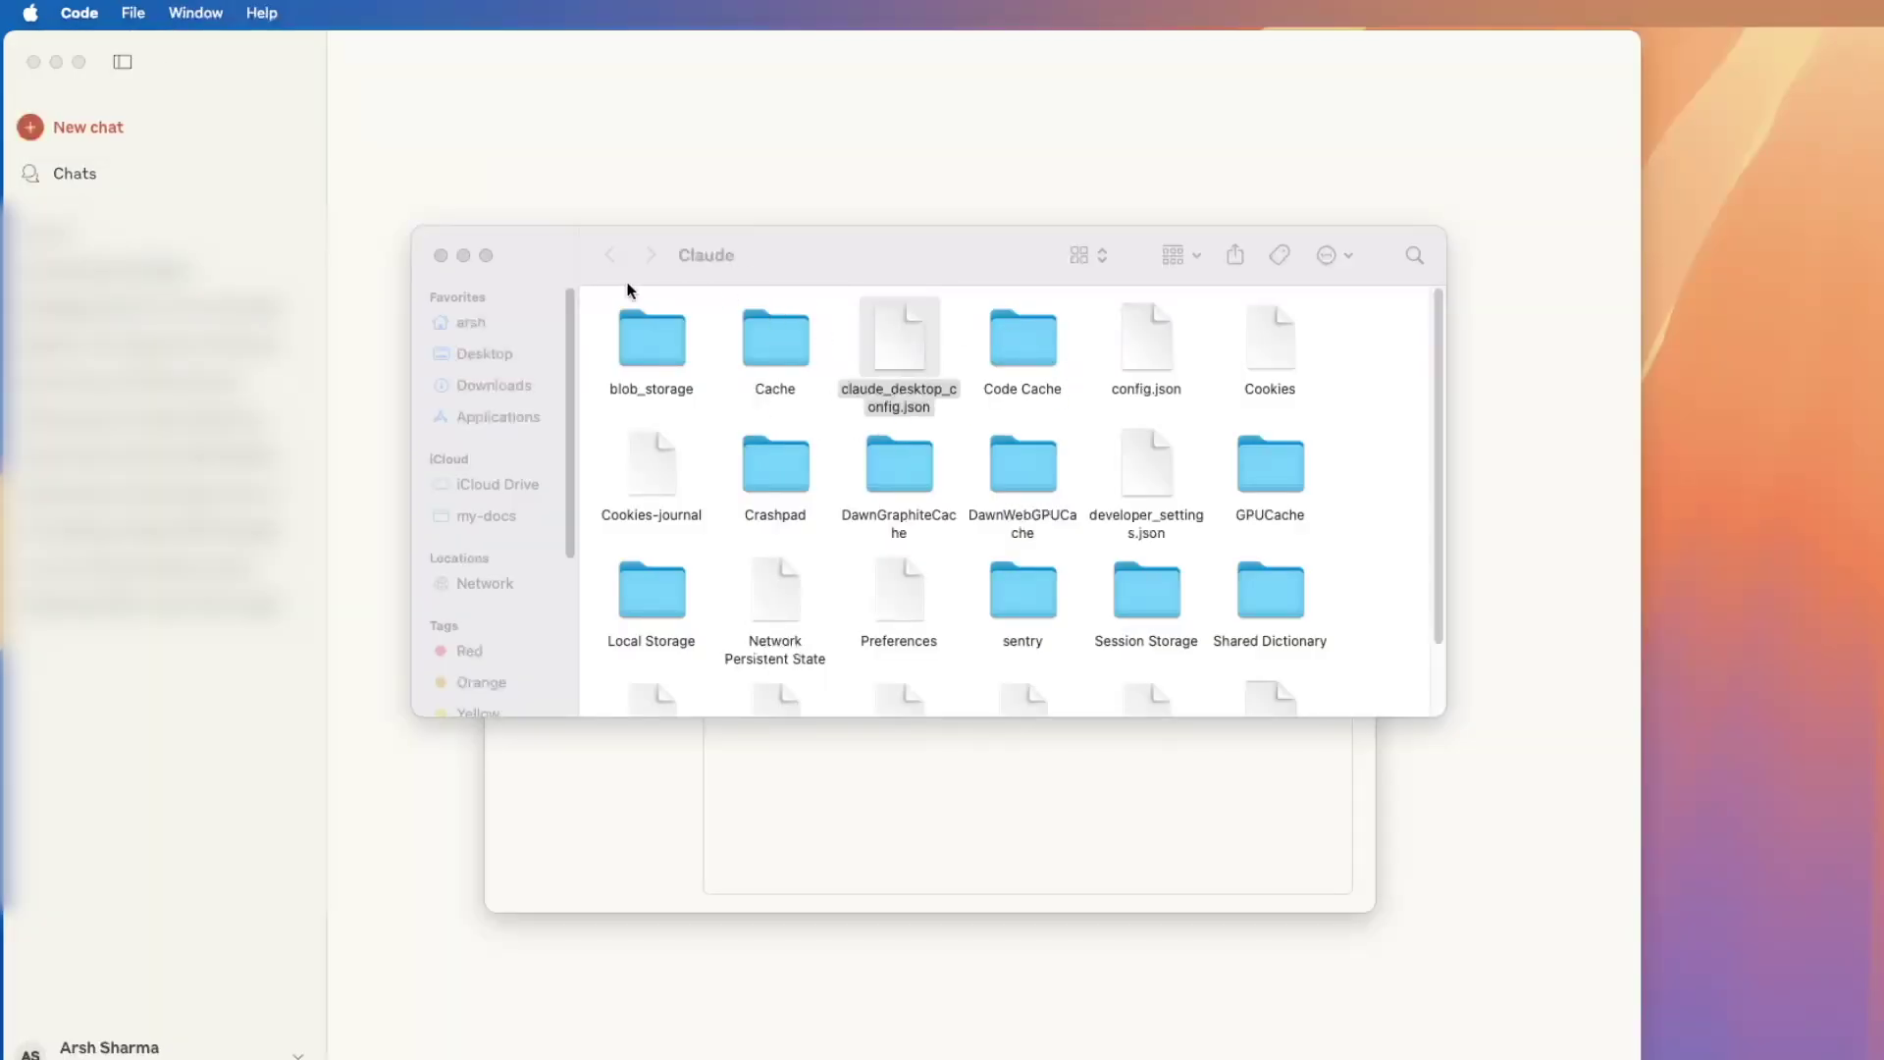
pyautogui.click(438, 256)
pyautogui.click(854, 473)
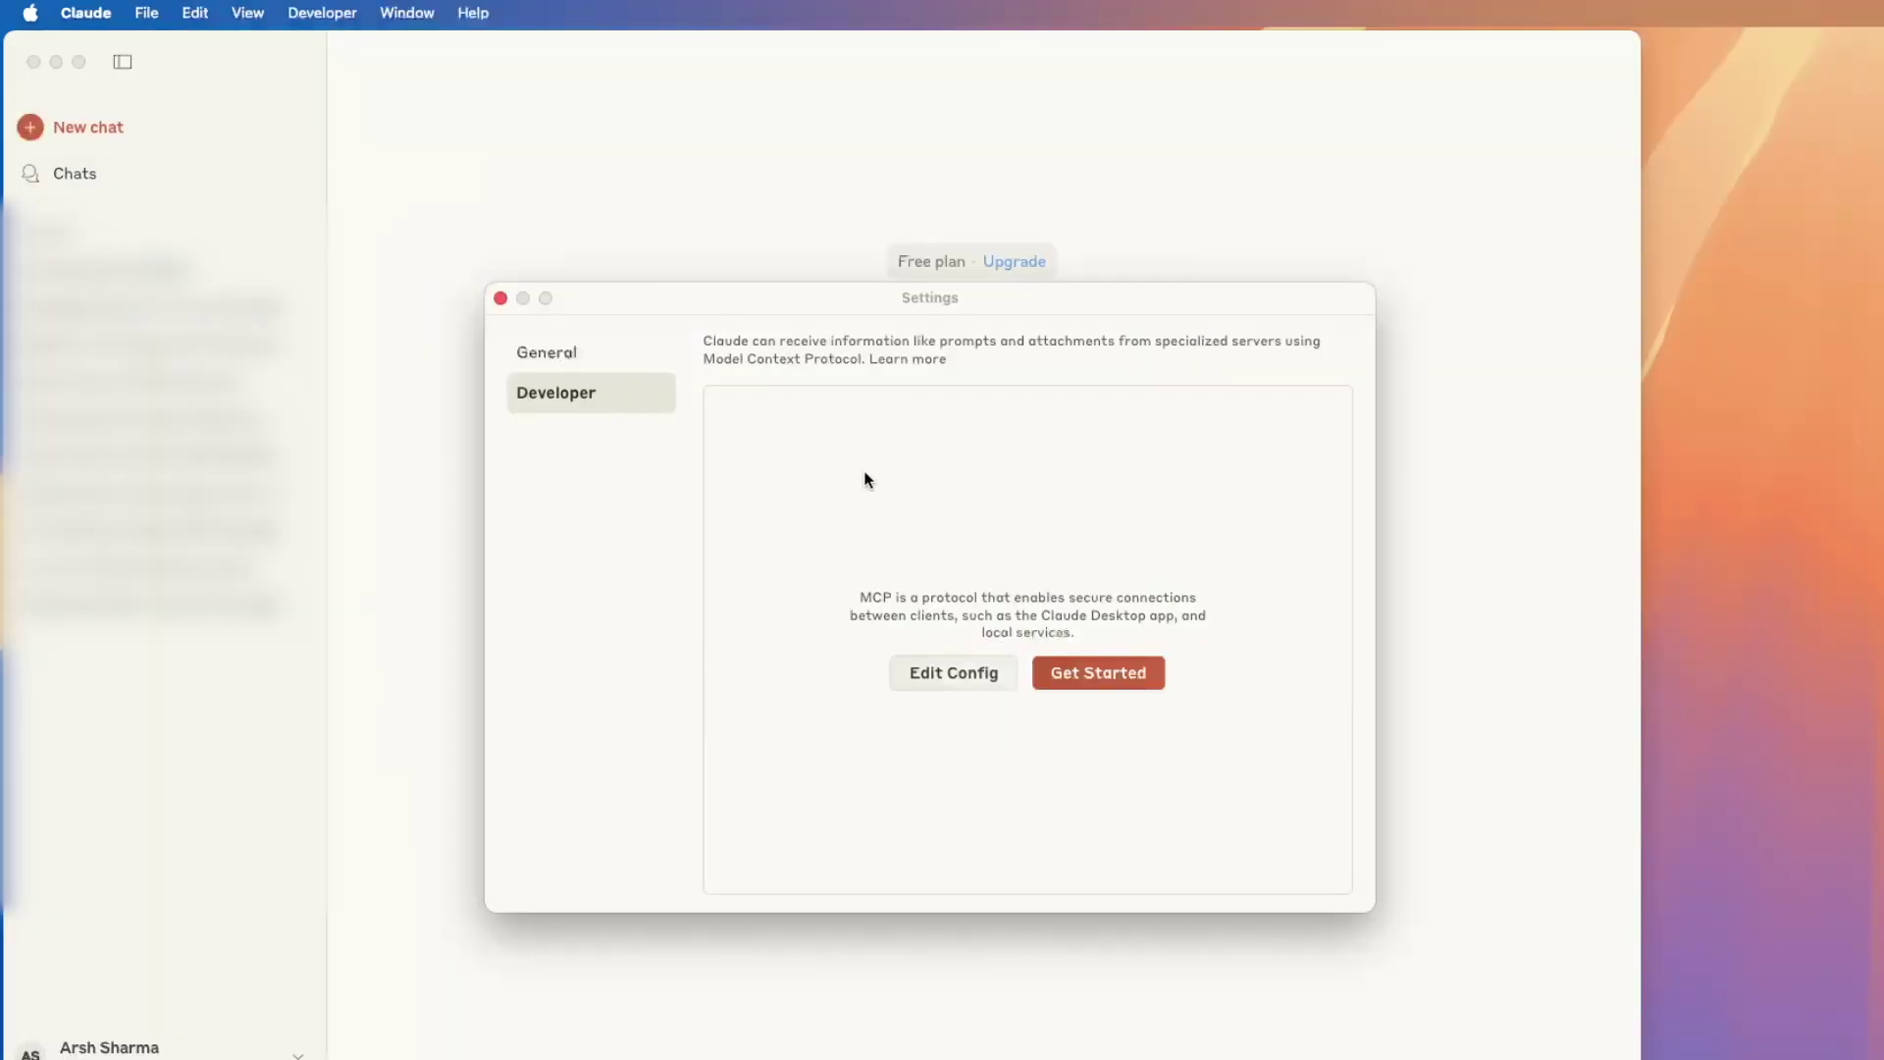
# Step: Close the settings and restart Claude Desktop so it loads the new configuration
pyautogui.click(501, 299)
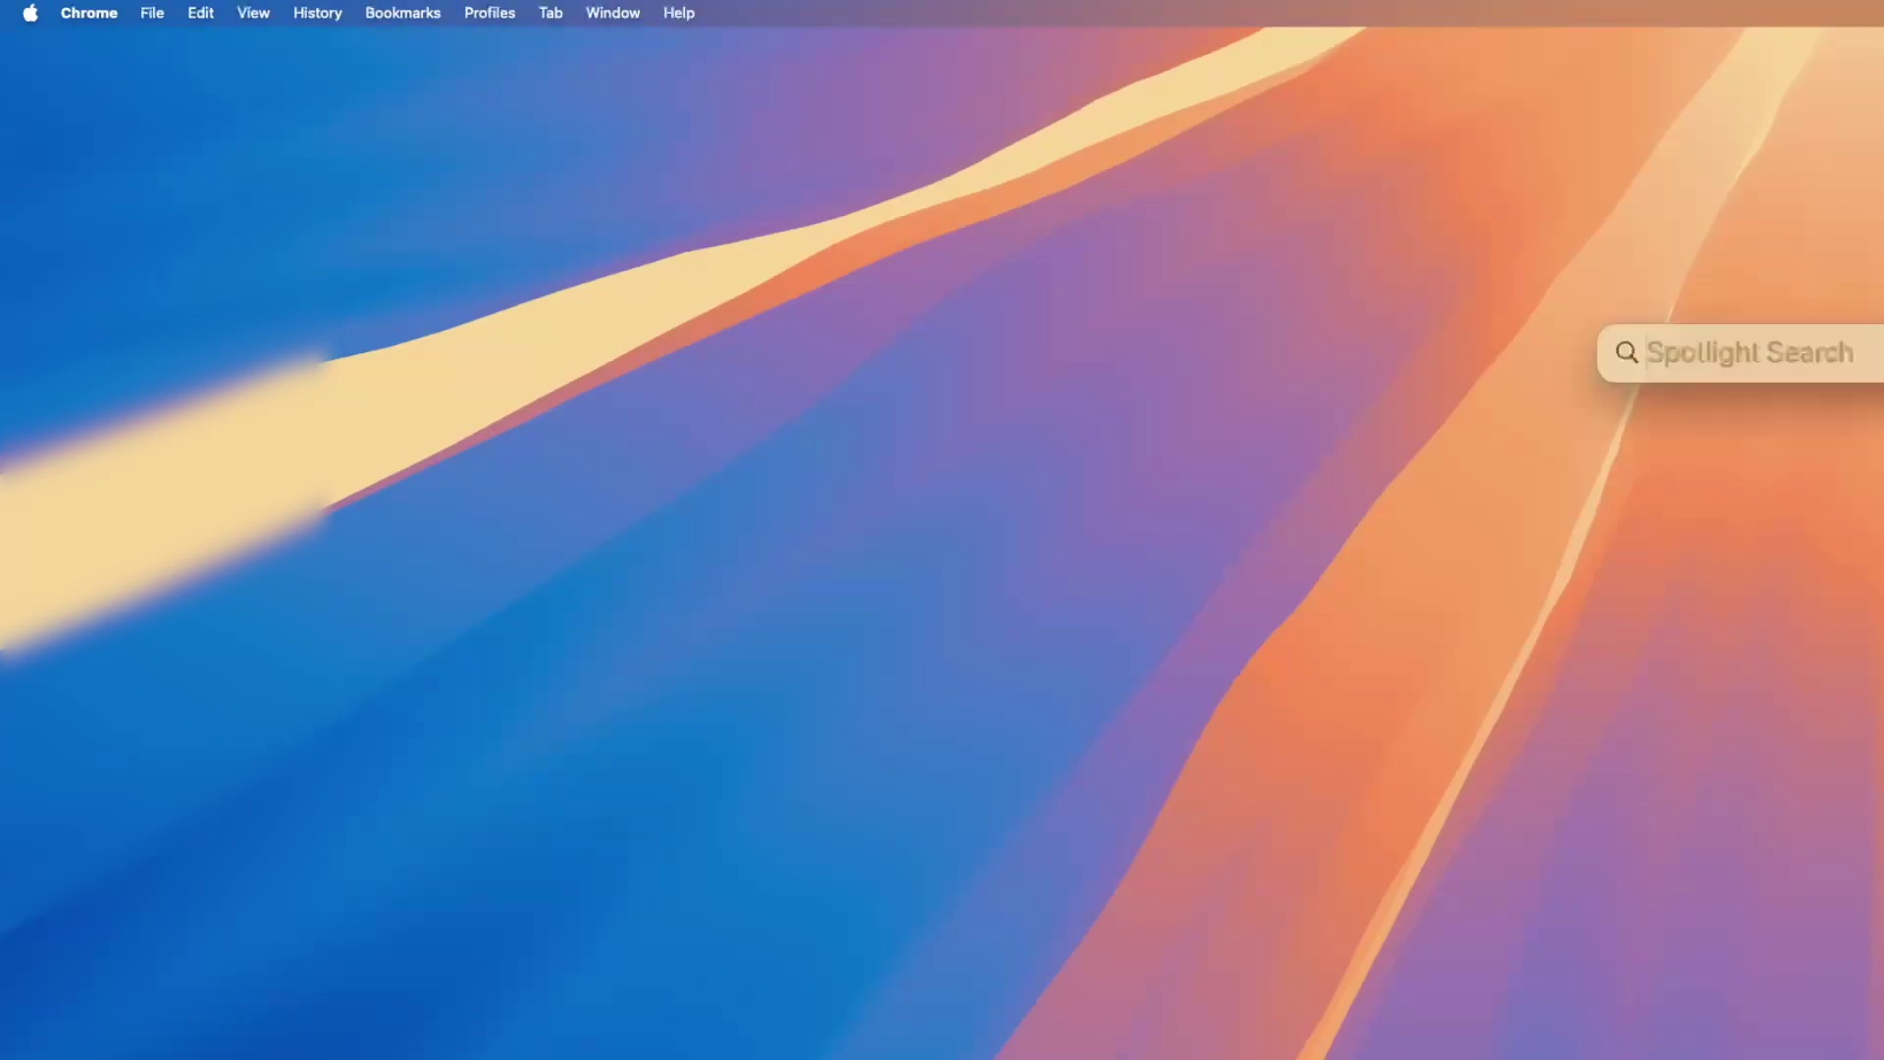
pyautogui.write('claude')
pyautogui.press('Return')
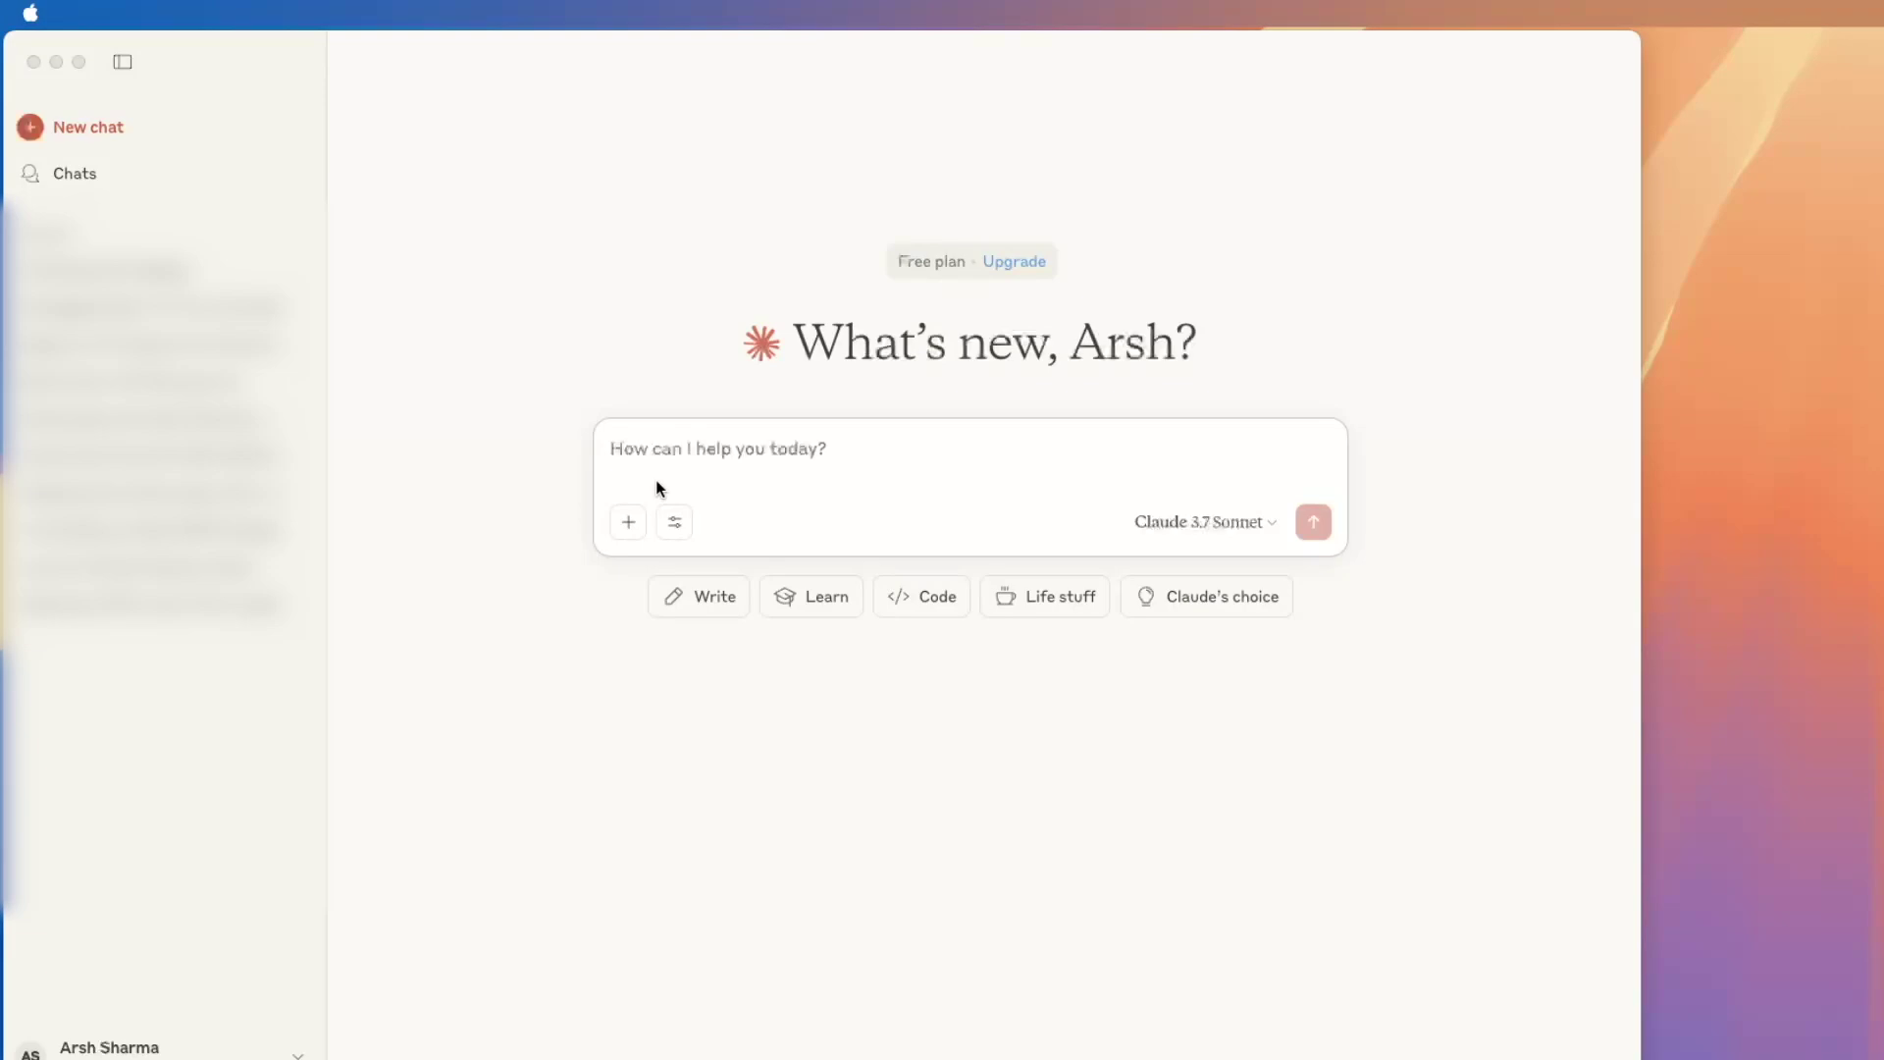
# Step: Check the kite server's status, command and arguments in the developer settings, and close the settings window
pyautogui.click(111, 9)
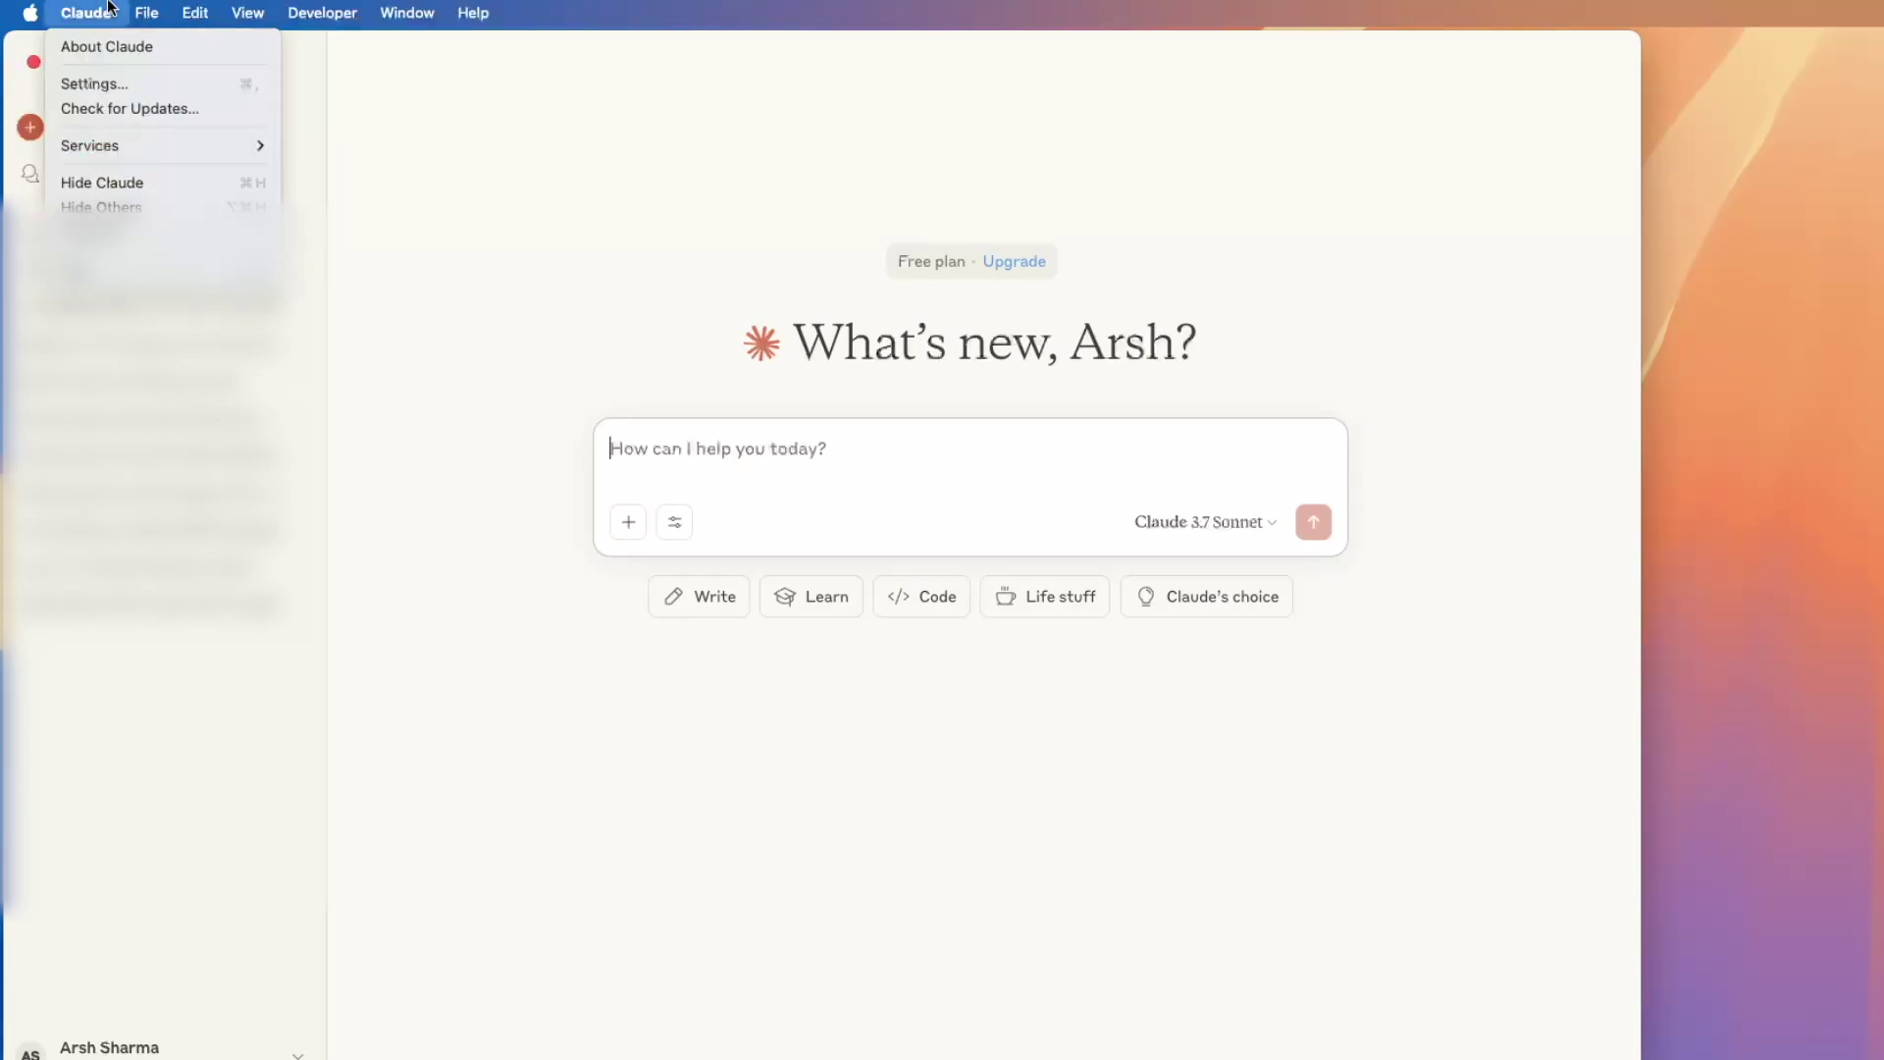
pyautogui.click(93, 84)
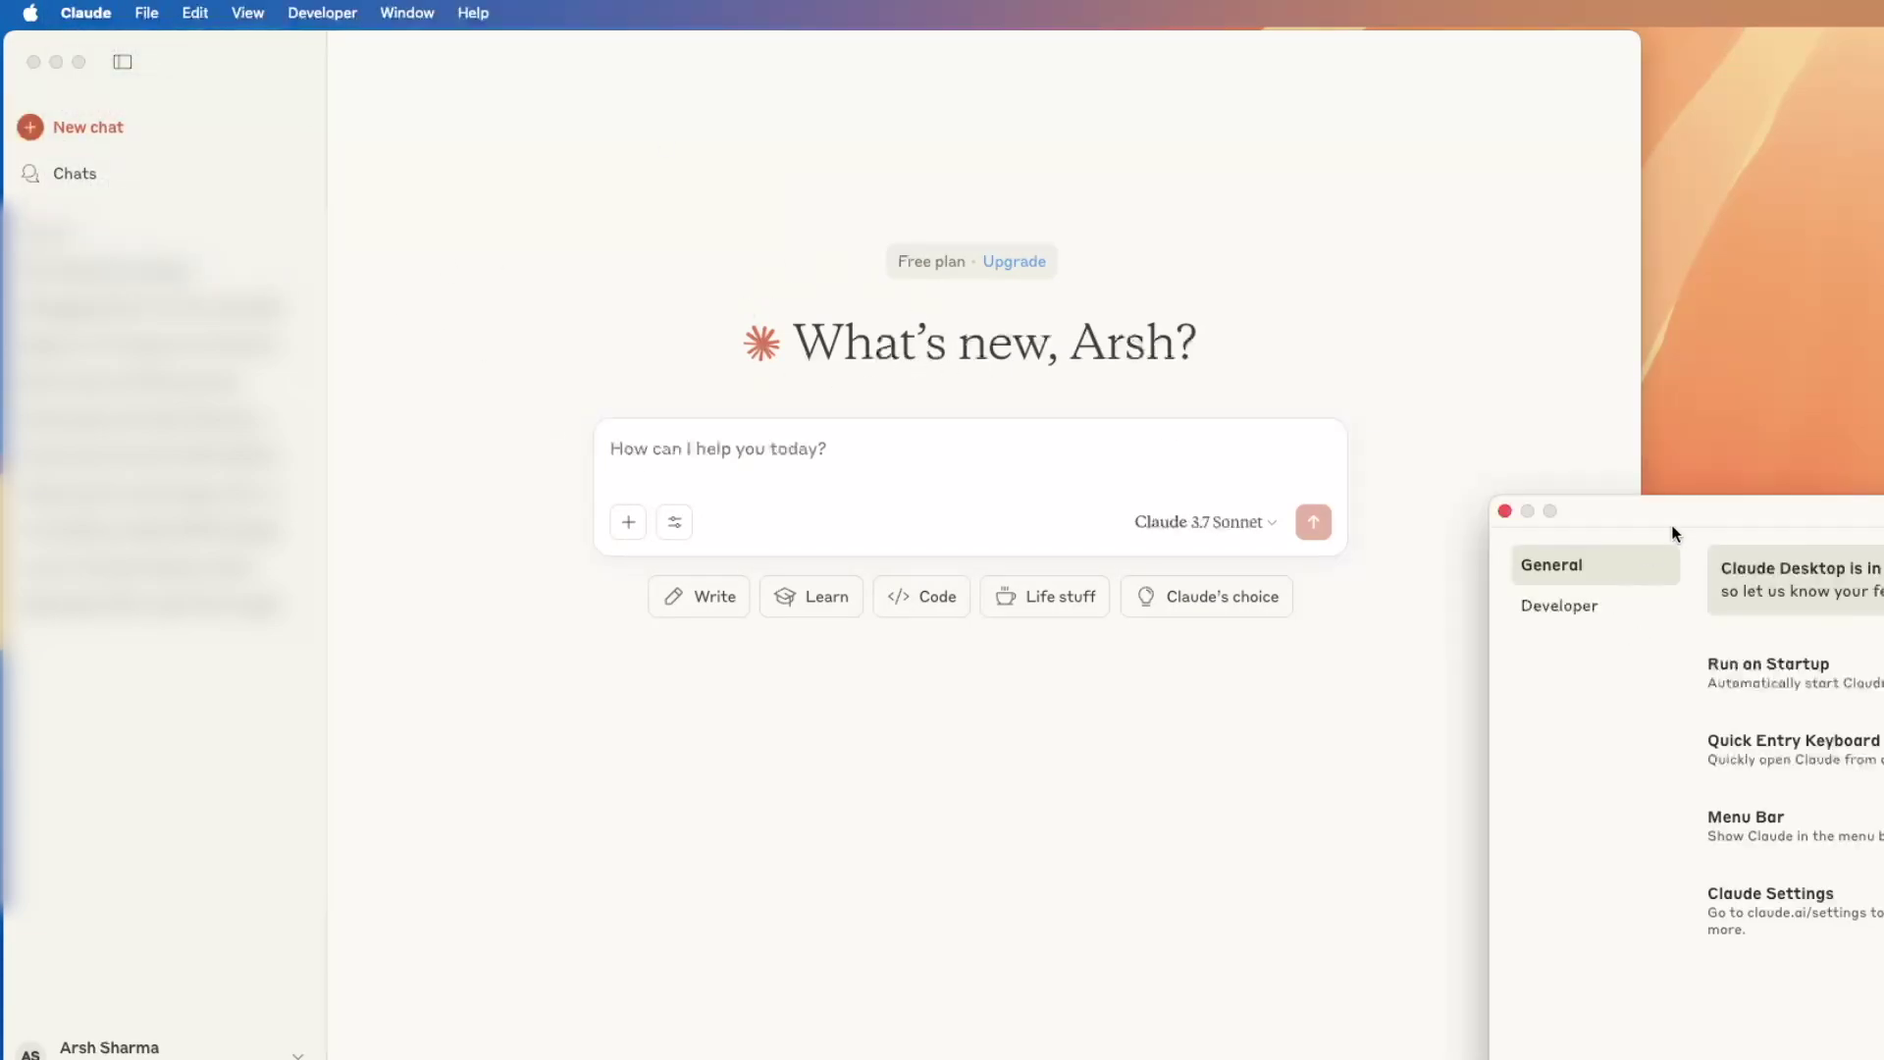
pyautogui.moveTo(1671, 527); pyautogui.dragTo(693, 294)
pyautogui.click(584, 371)
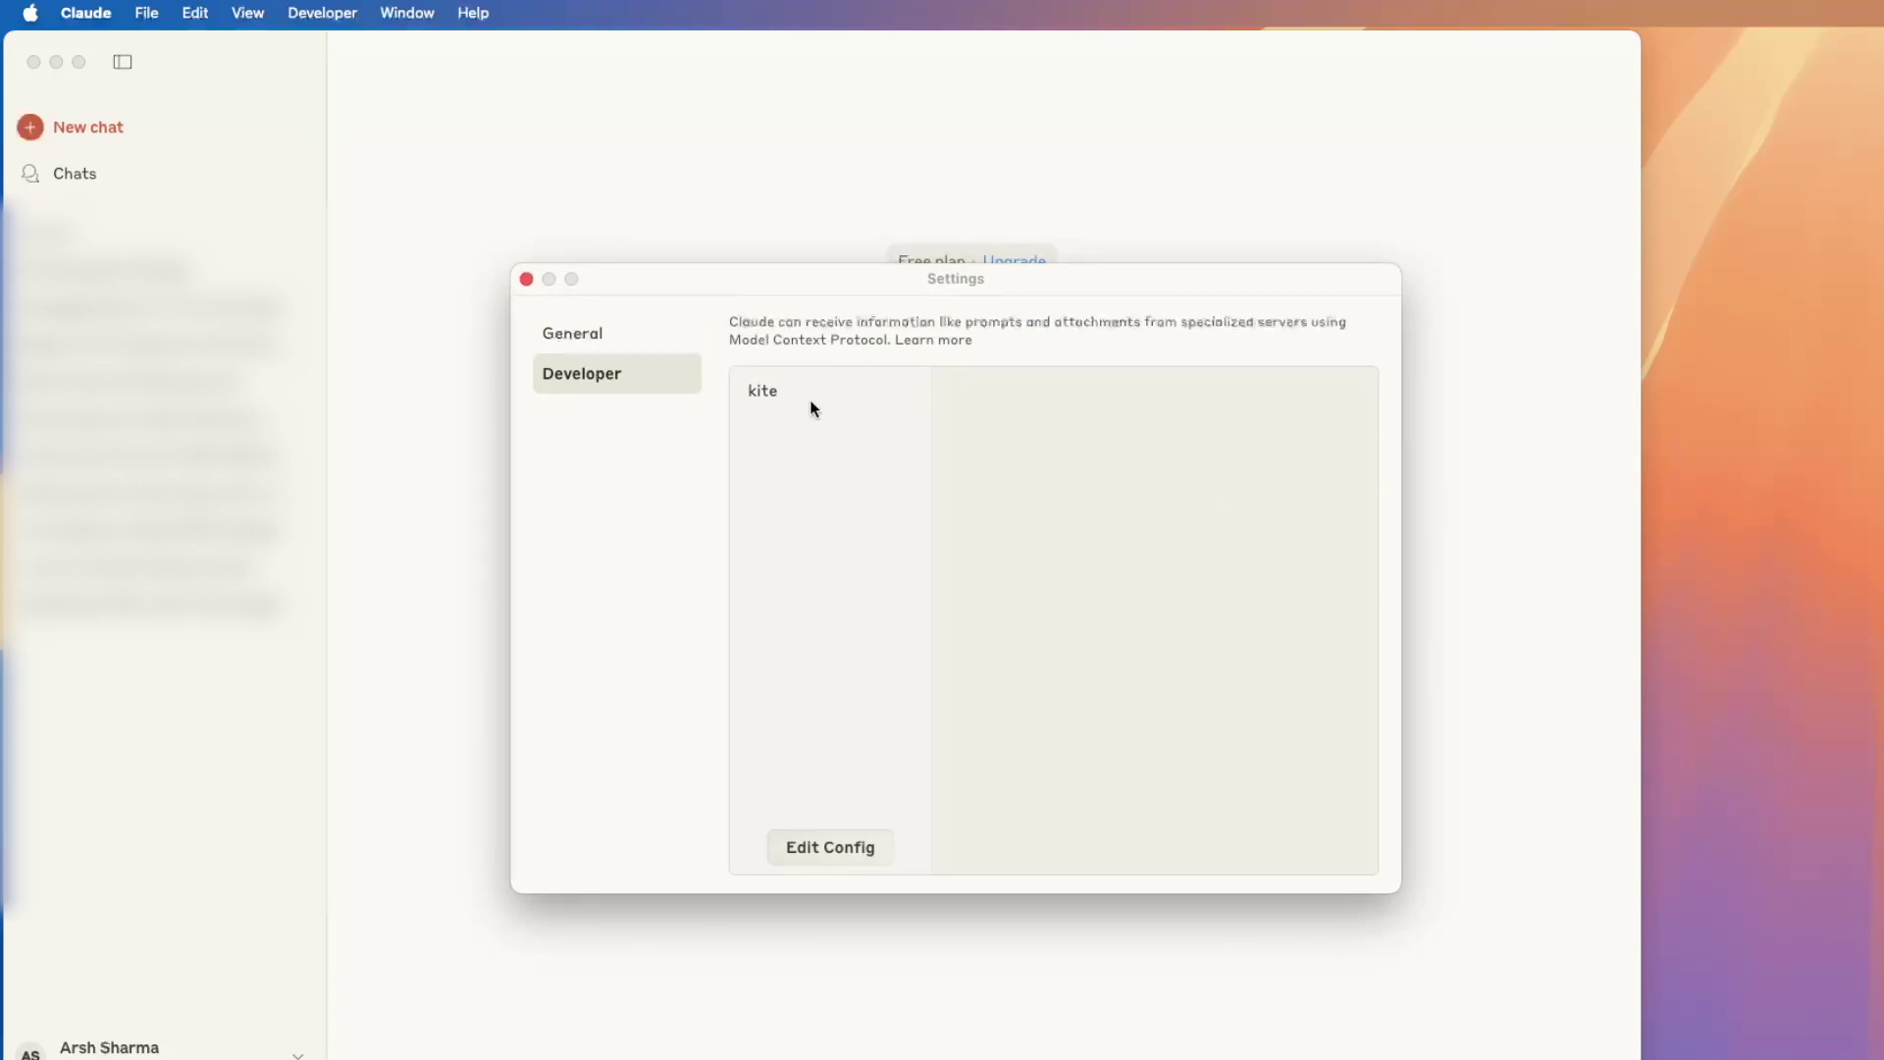
pyautogui.click(760, 397)
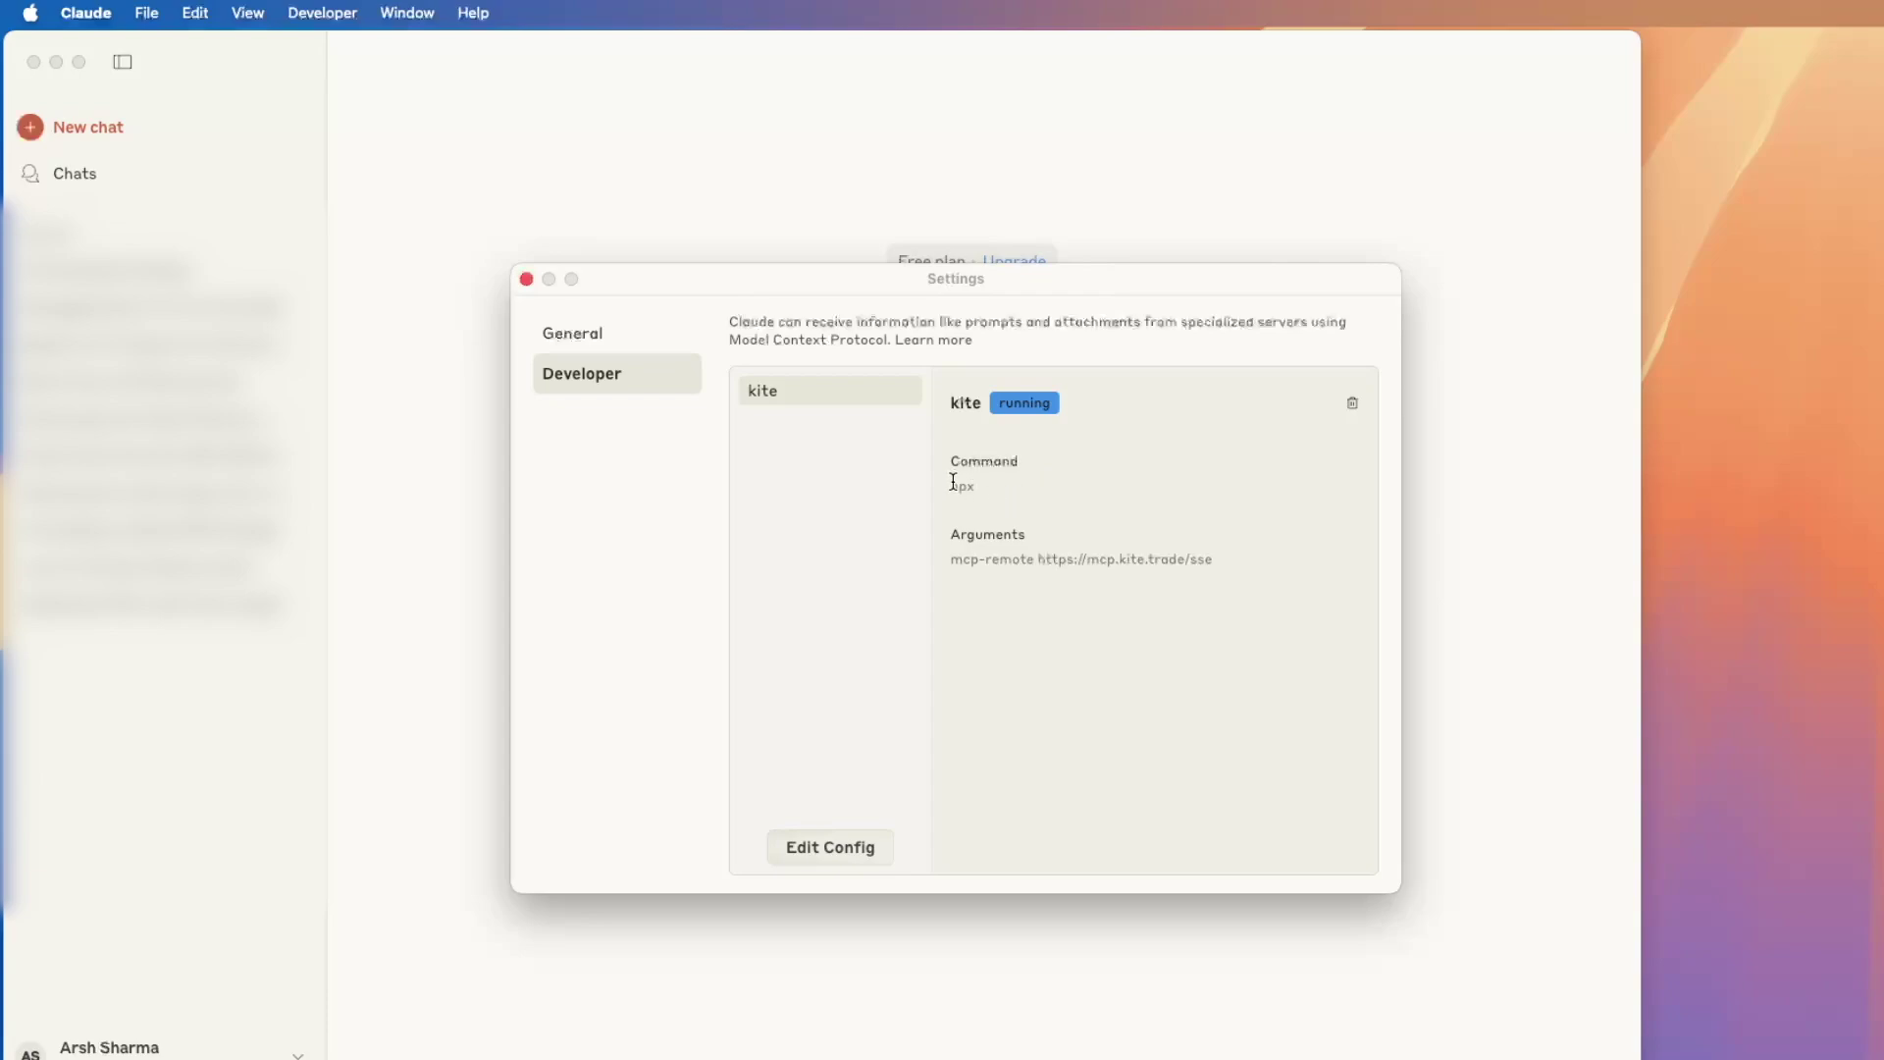
pyautogui.moveTo(951, 484); pyautogui.dragTo(985, 491)
pyautogui.press('super+w')
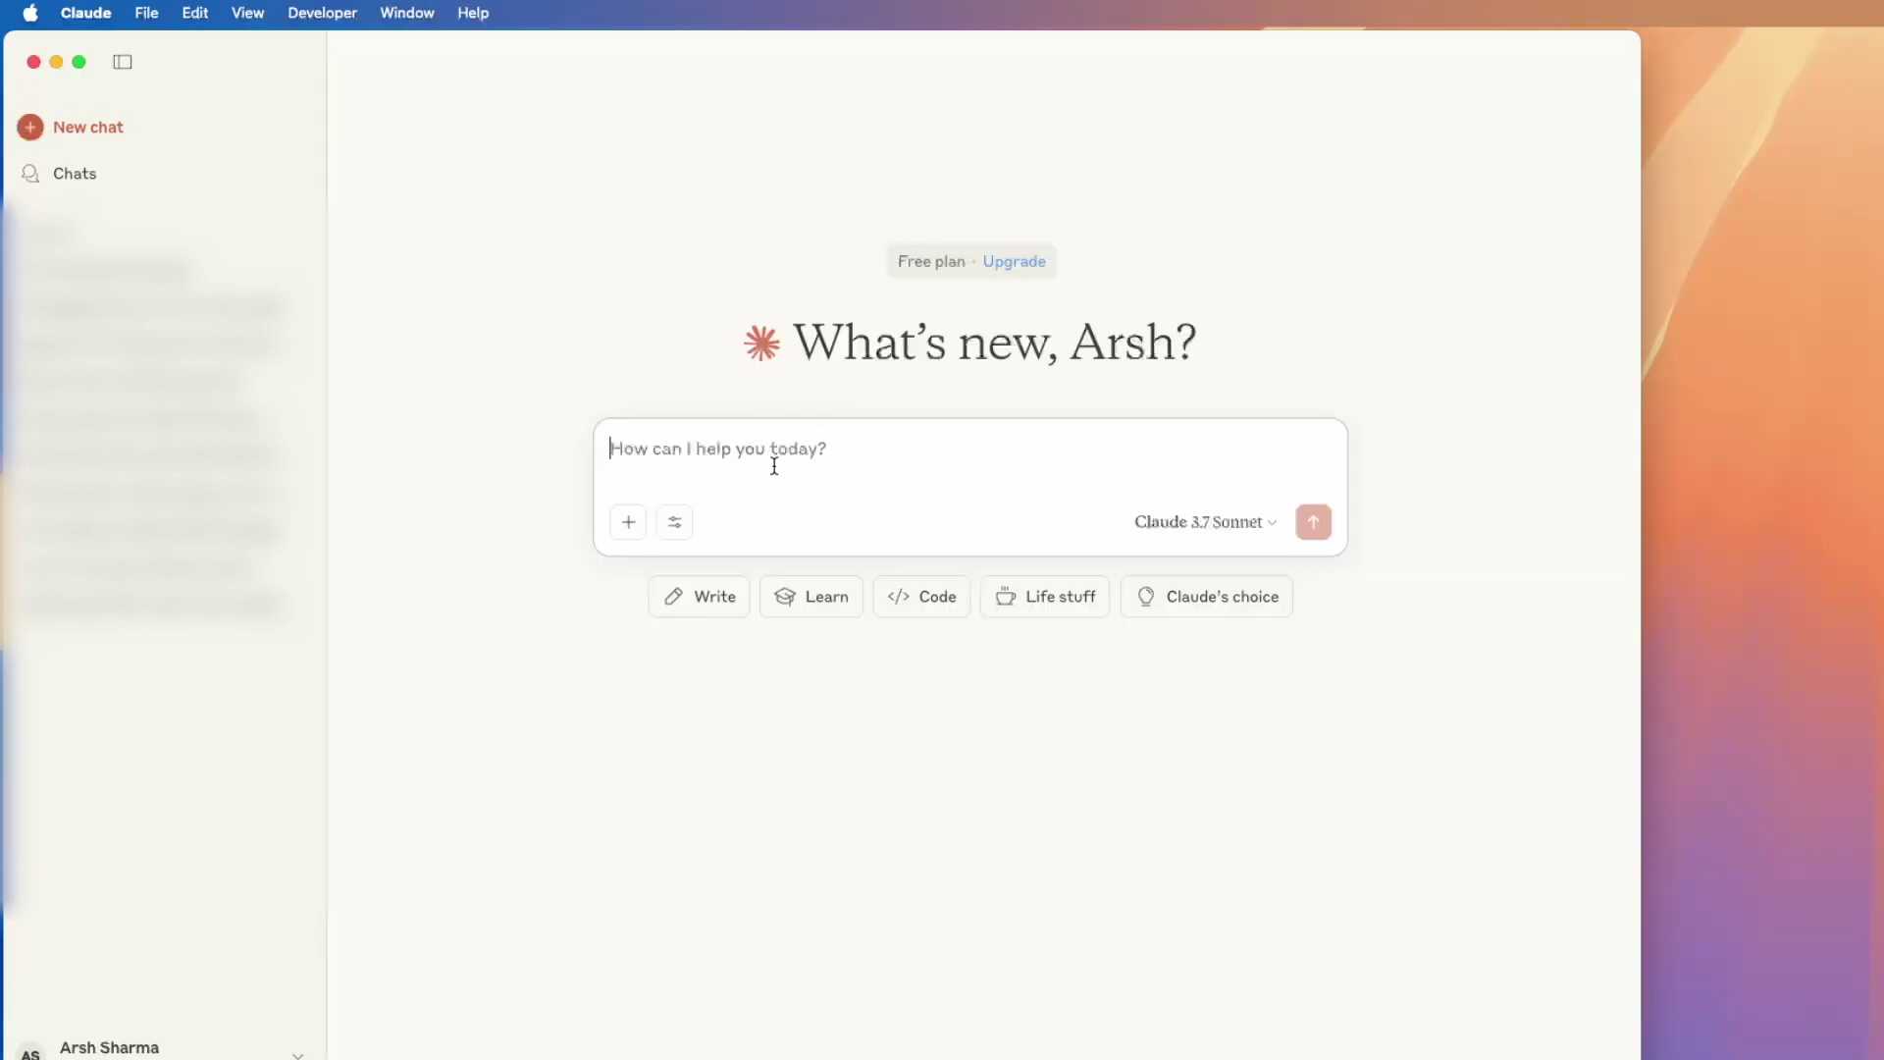
# Step: Examine the list of tools that the kite server offers for the new chat
pyautogui.click(676, 528)
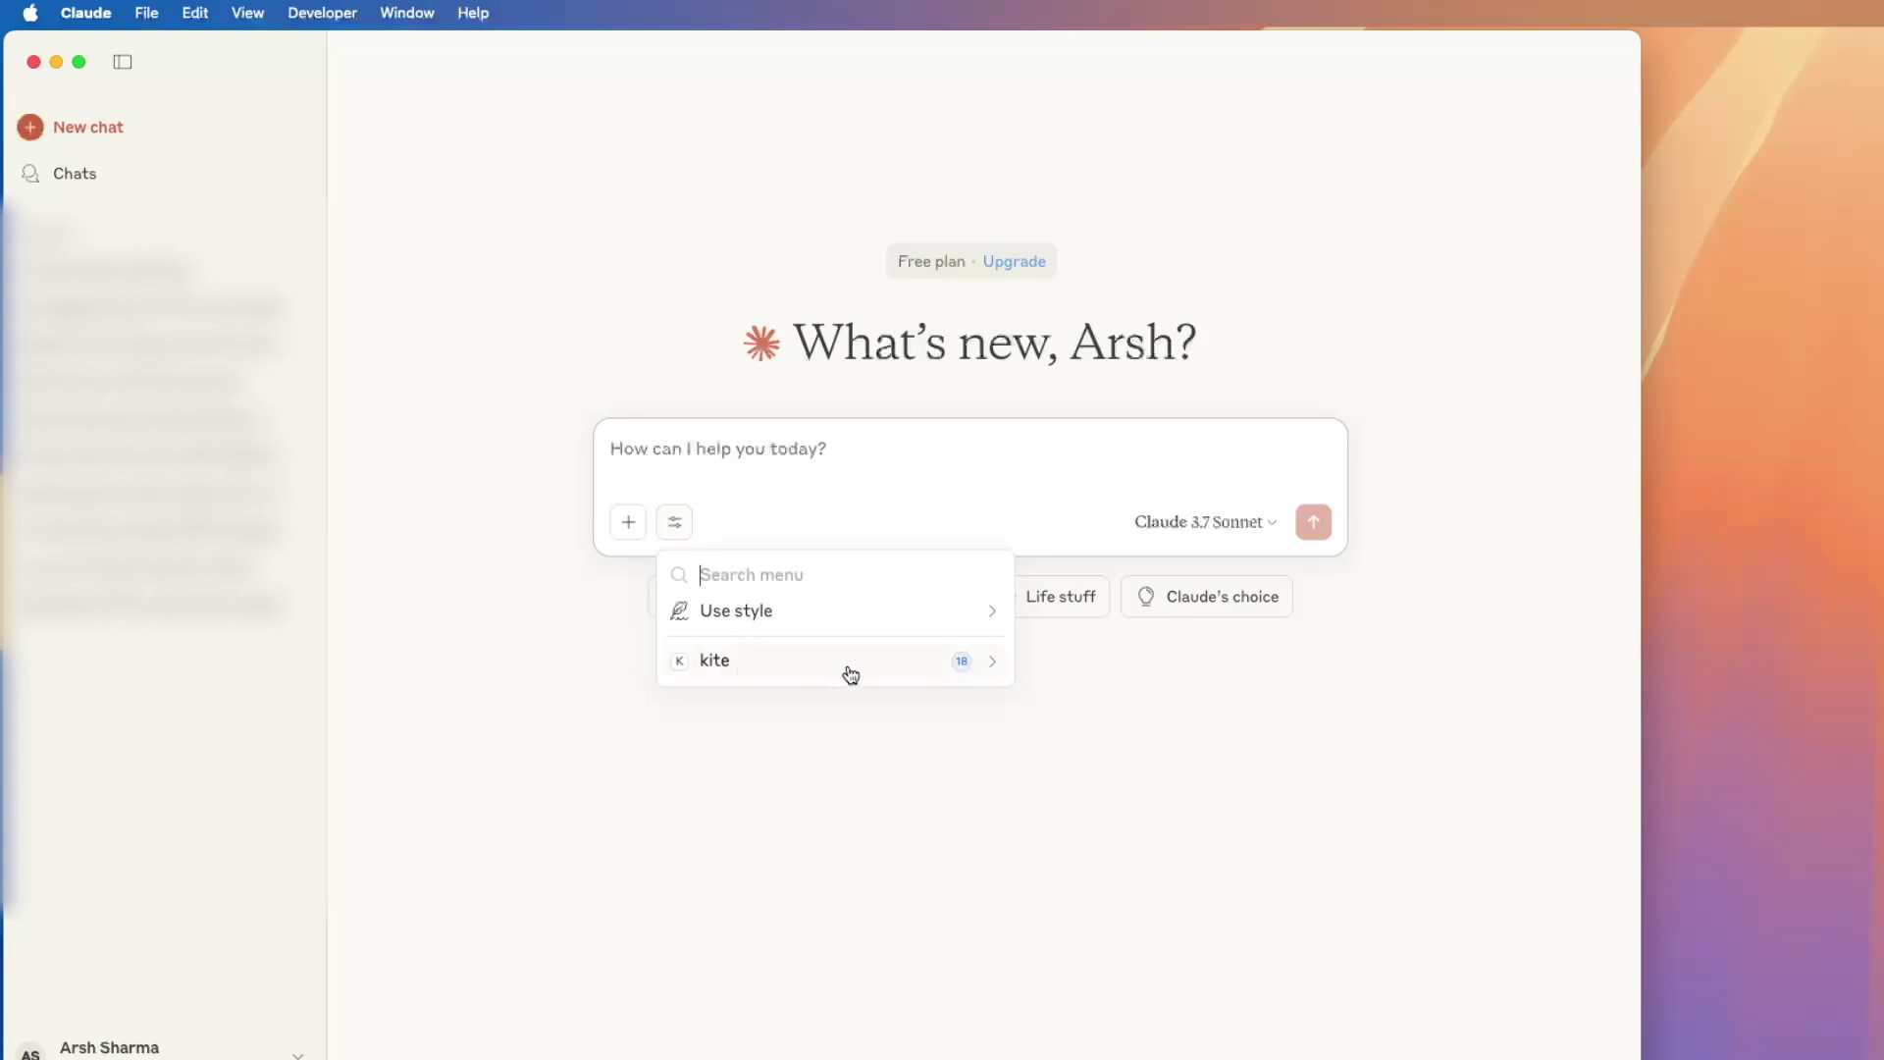
pyautogui.click(850, 675)
pyautogui.scroll(-3, 846, 814)
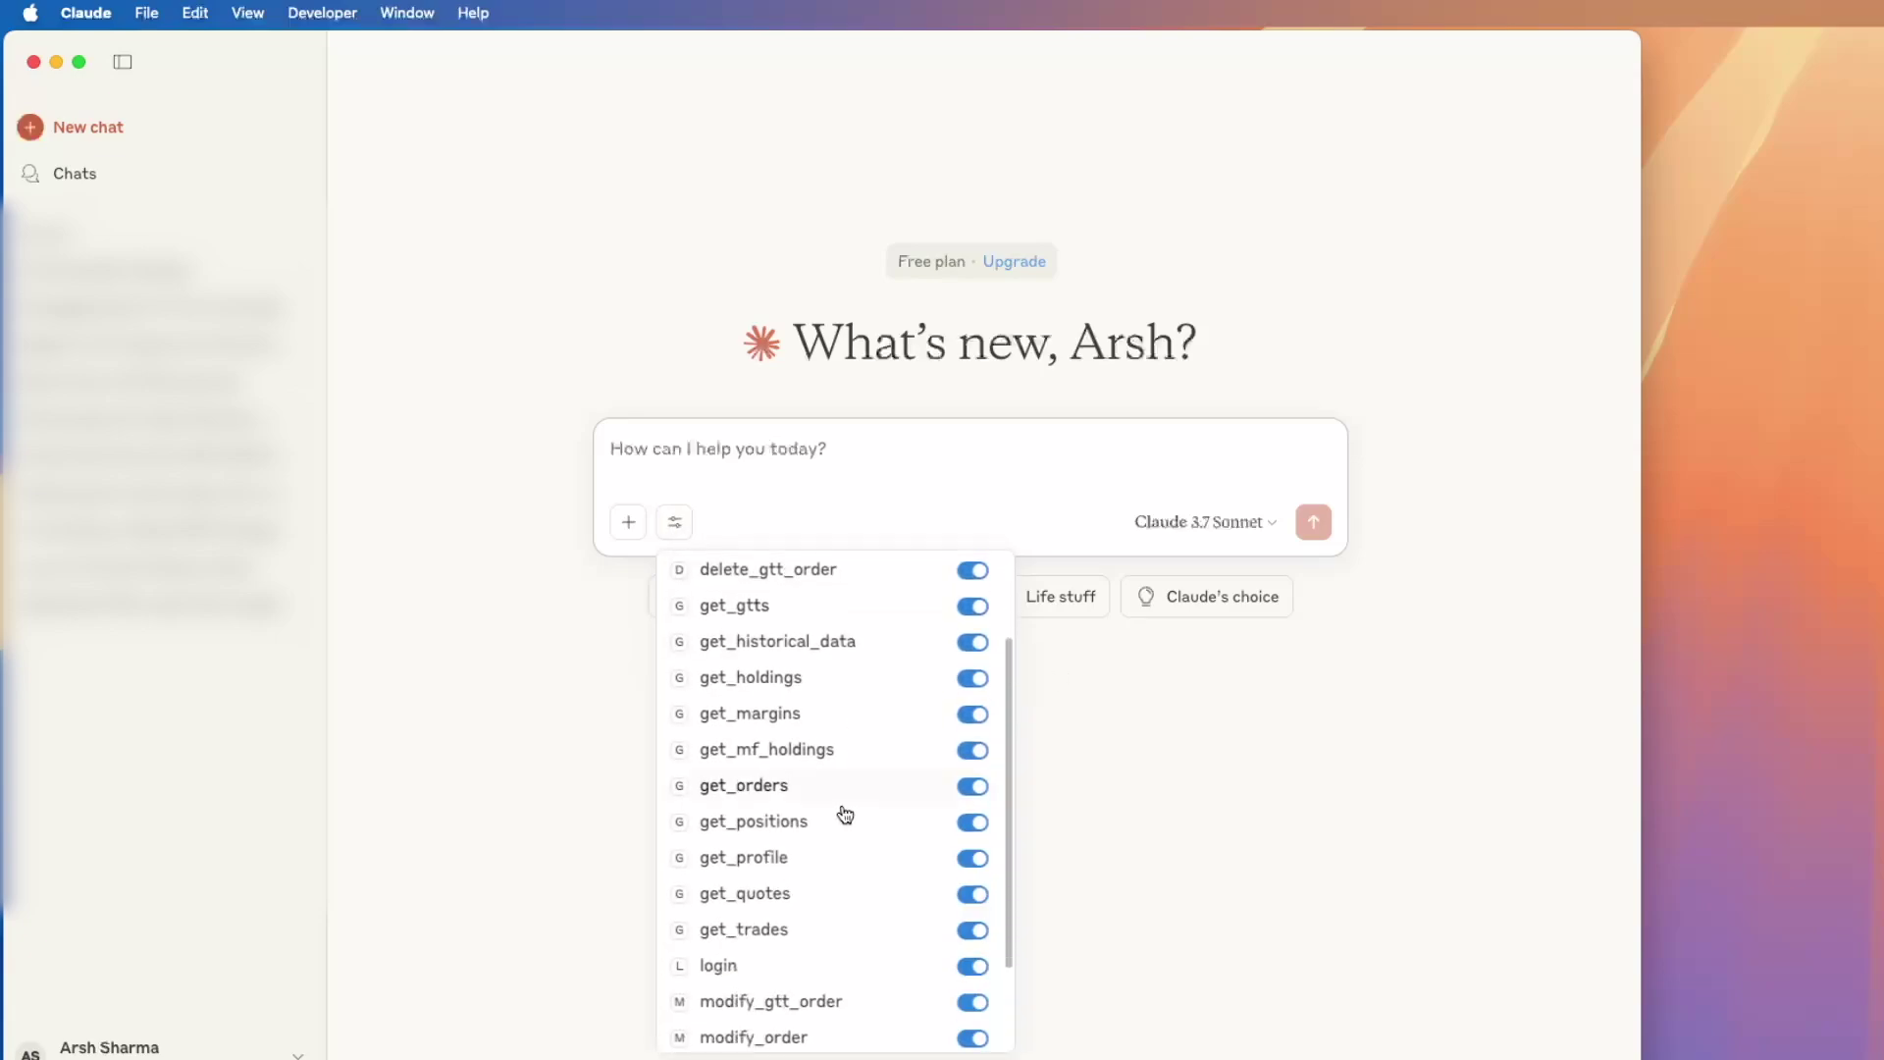
# Step: Look through the kite tools from cancel_order down to search_instruments, and close the tool list
pyautogui.scroll(-2, 842, 805)
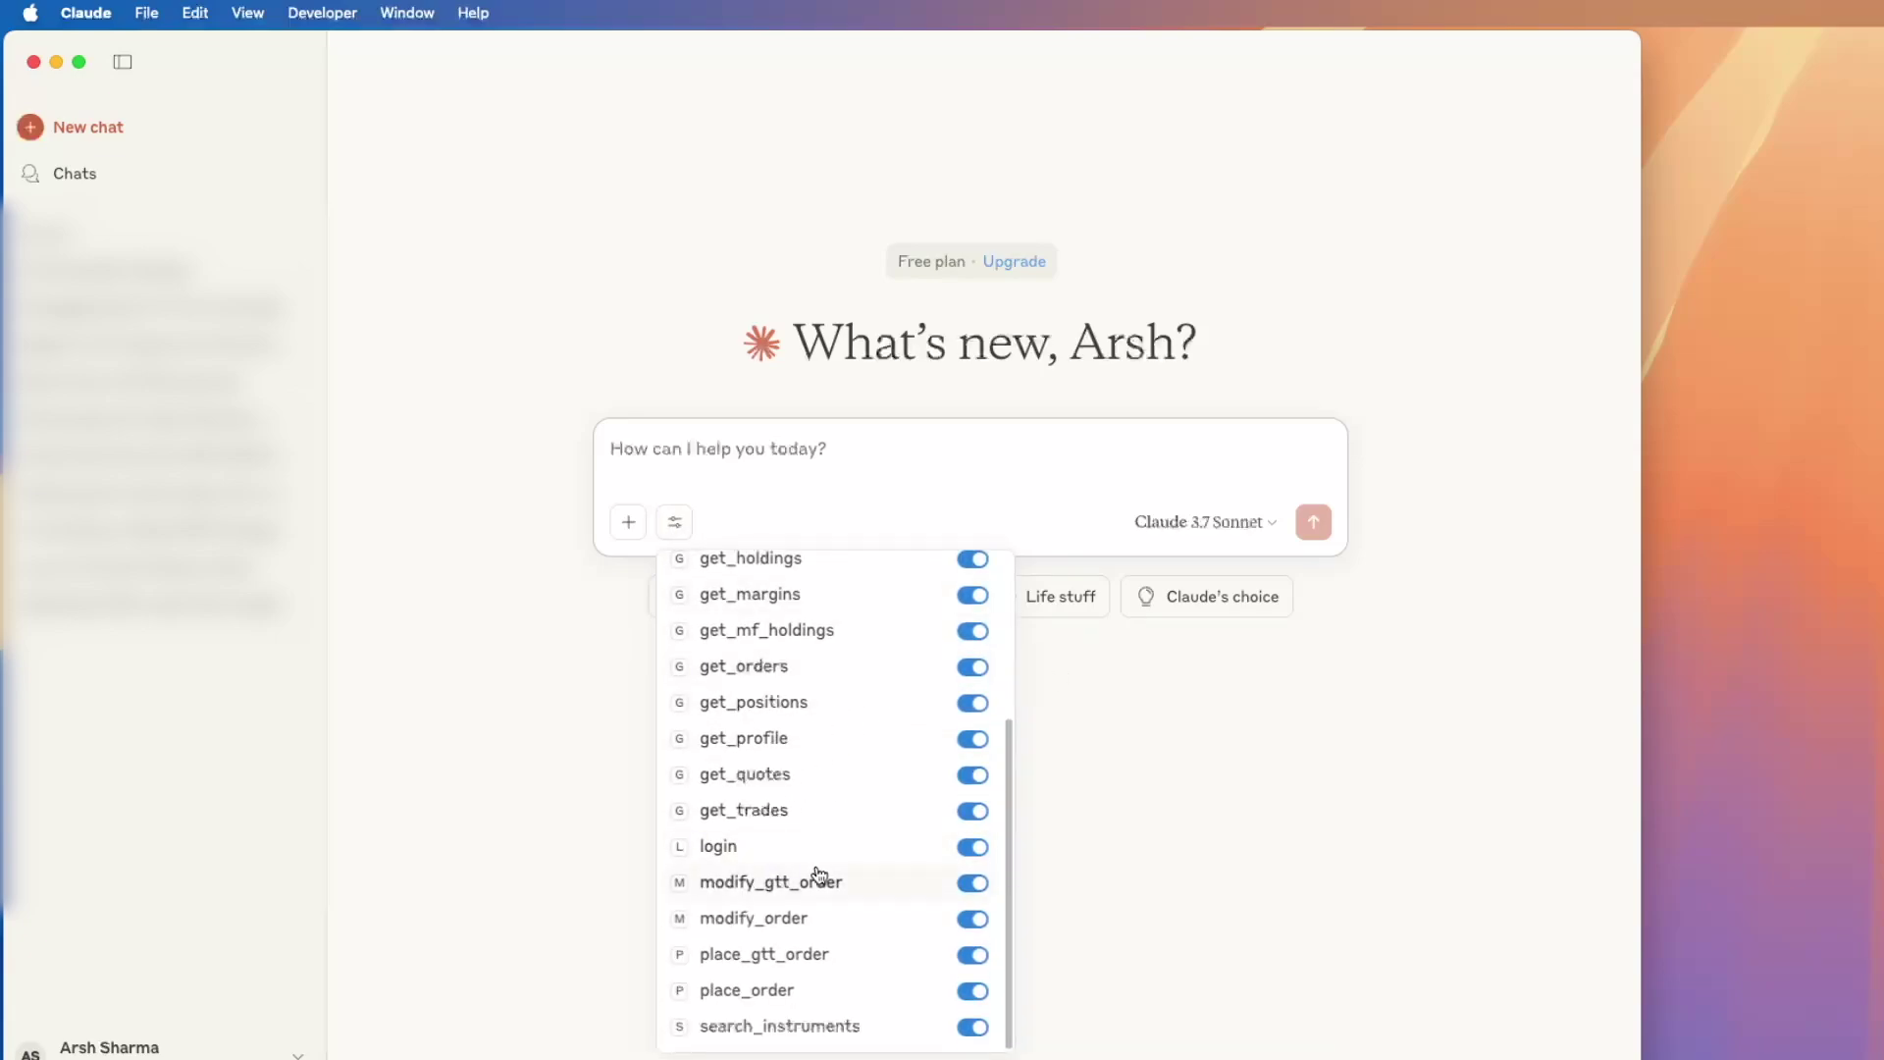
pyautogui.scroll(5, 823, 863)
pyautogui.scroll(-1, 771, 815)
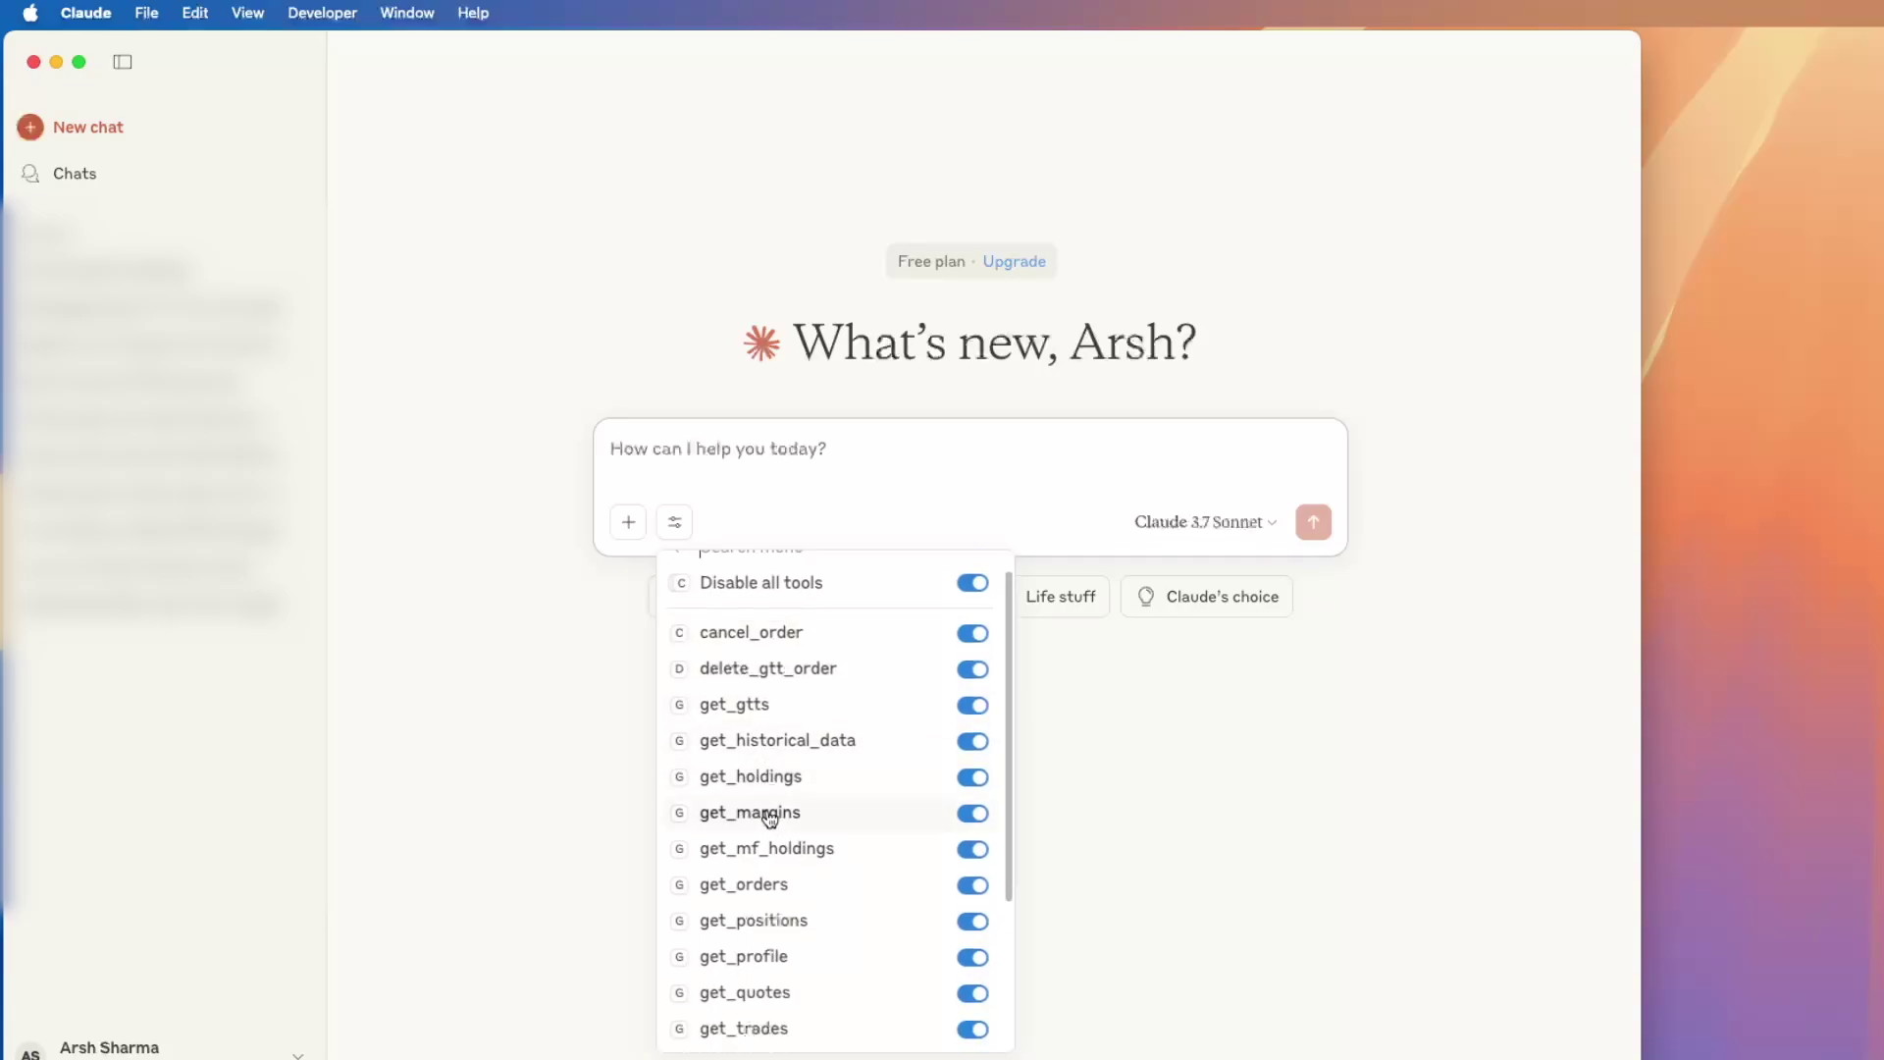
pyautogui.scroll(-4, 771, 816)
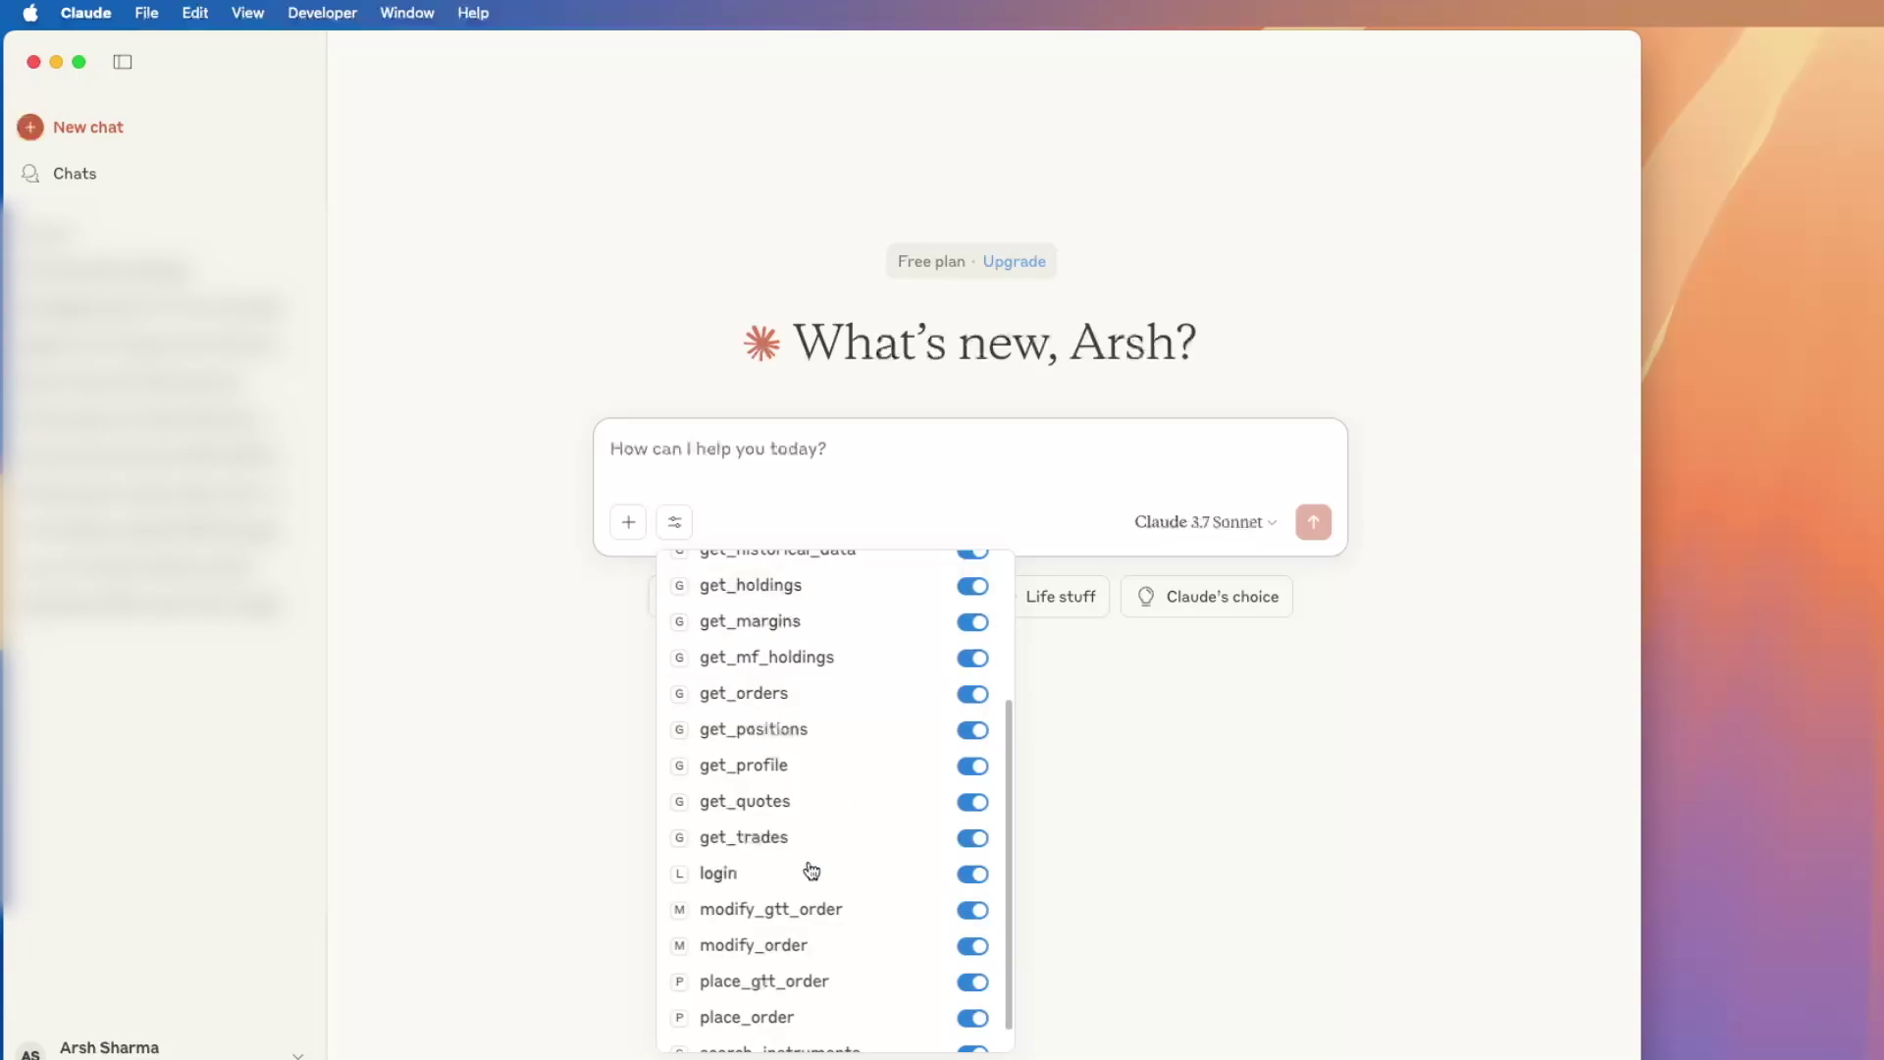
pyautogui.scroll(-1, 810, 870)
pyautogui.click(1099, 835)
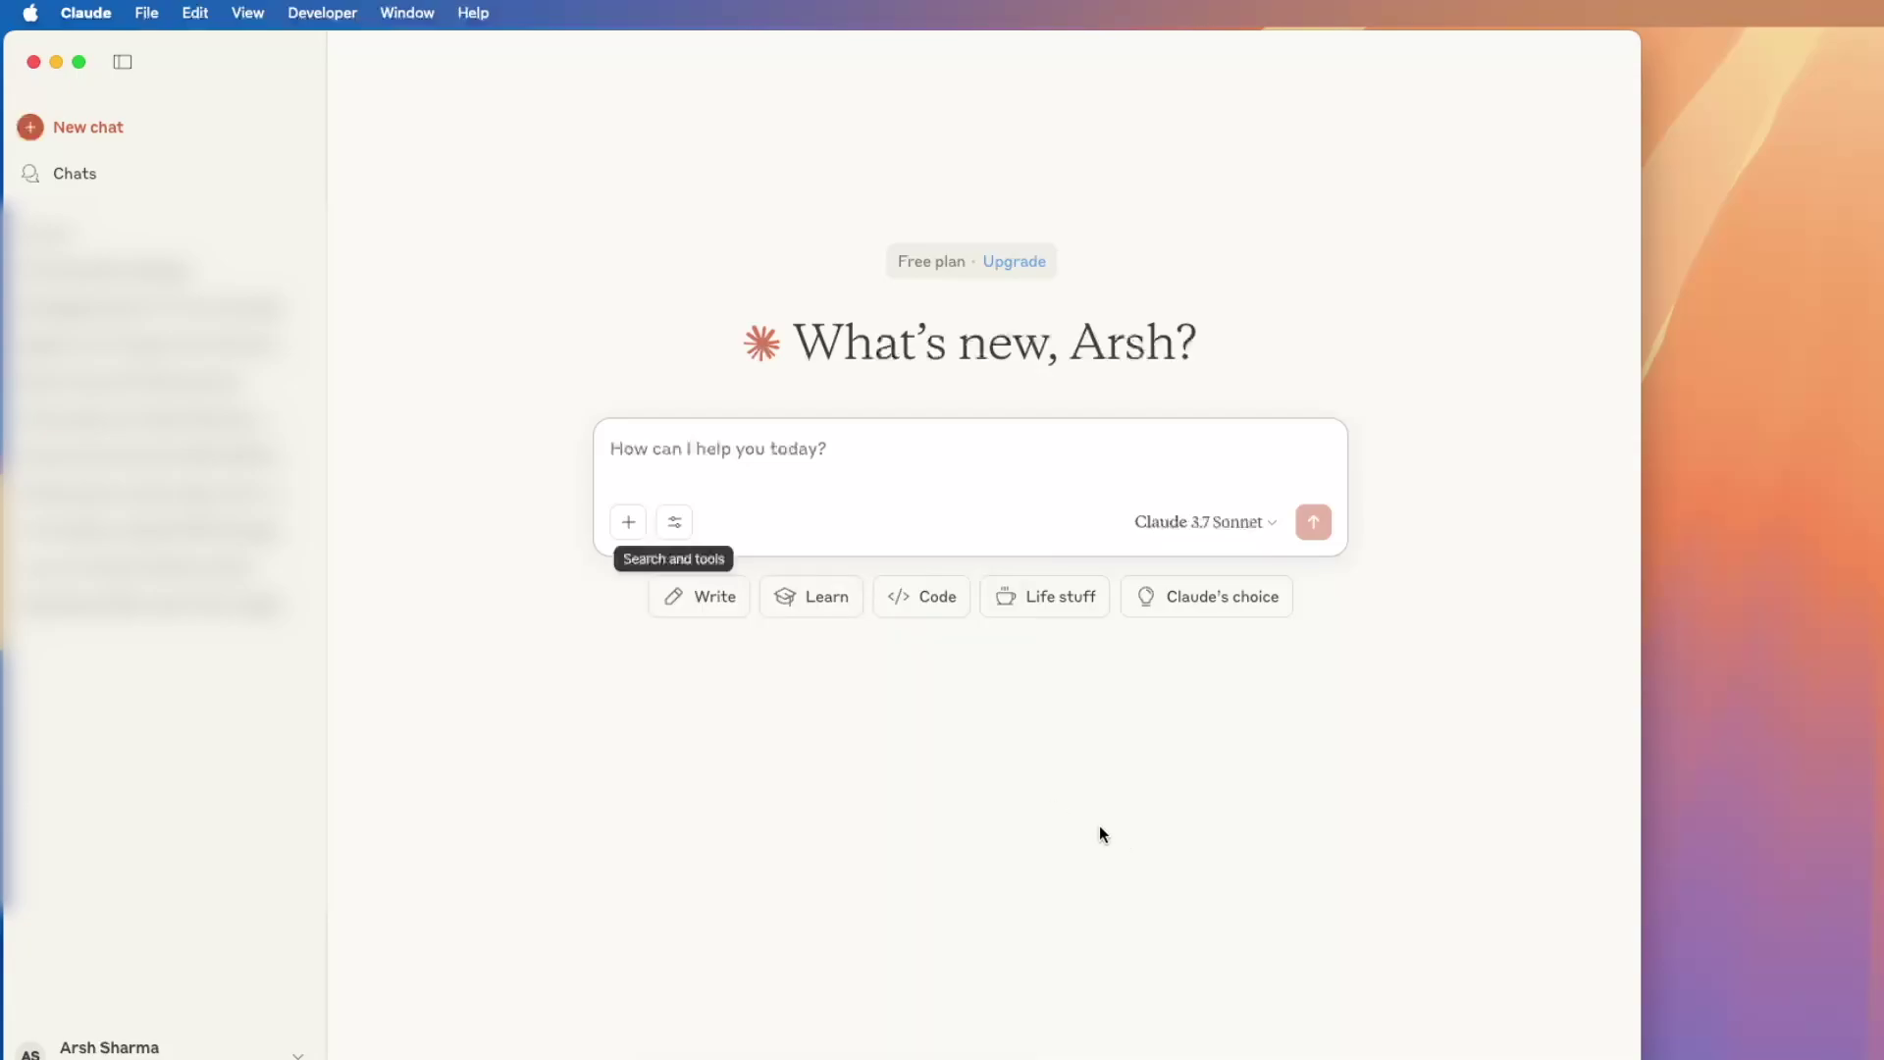
# Step: Send the prompt "what's been my worst performing stock in my kite portfolia" in the new chat
pyautogui.click(953, 454)
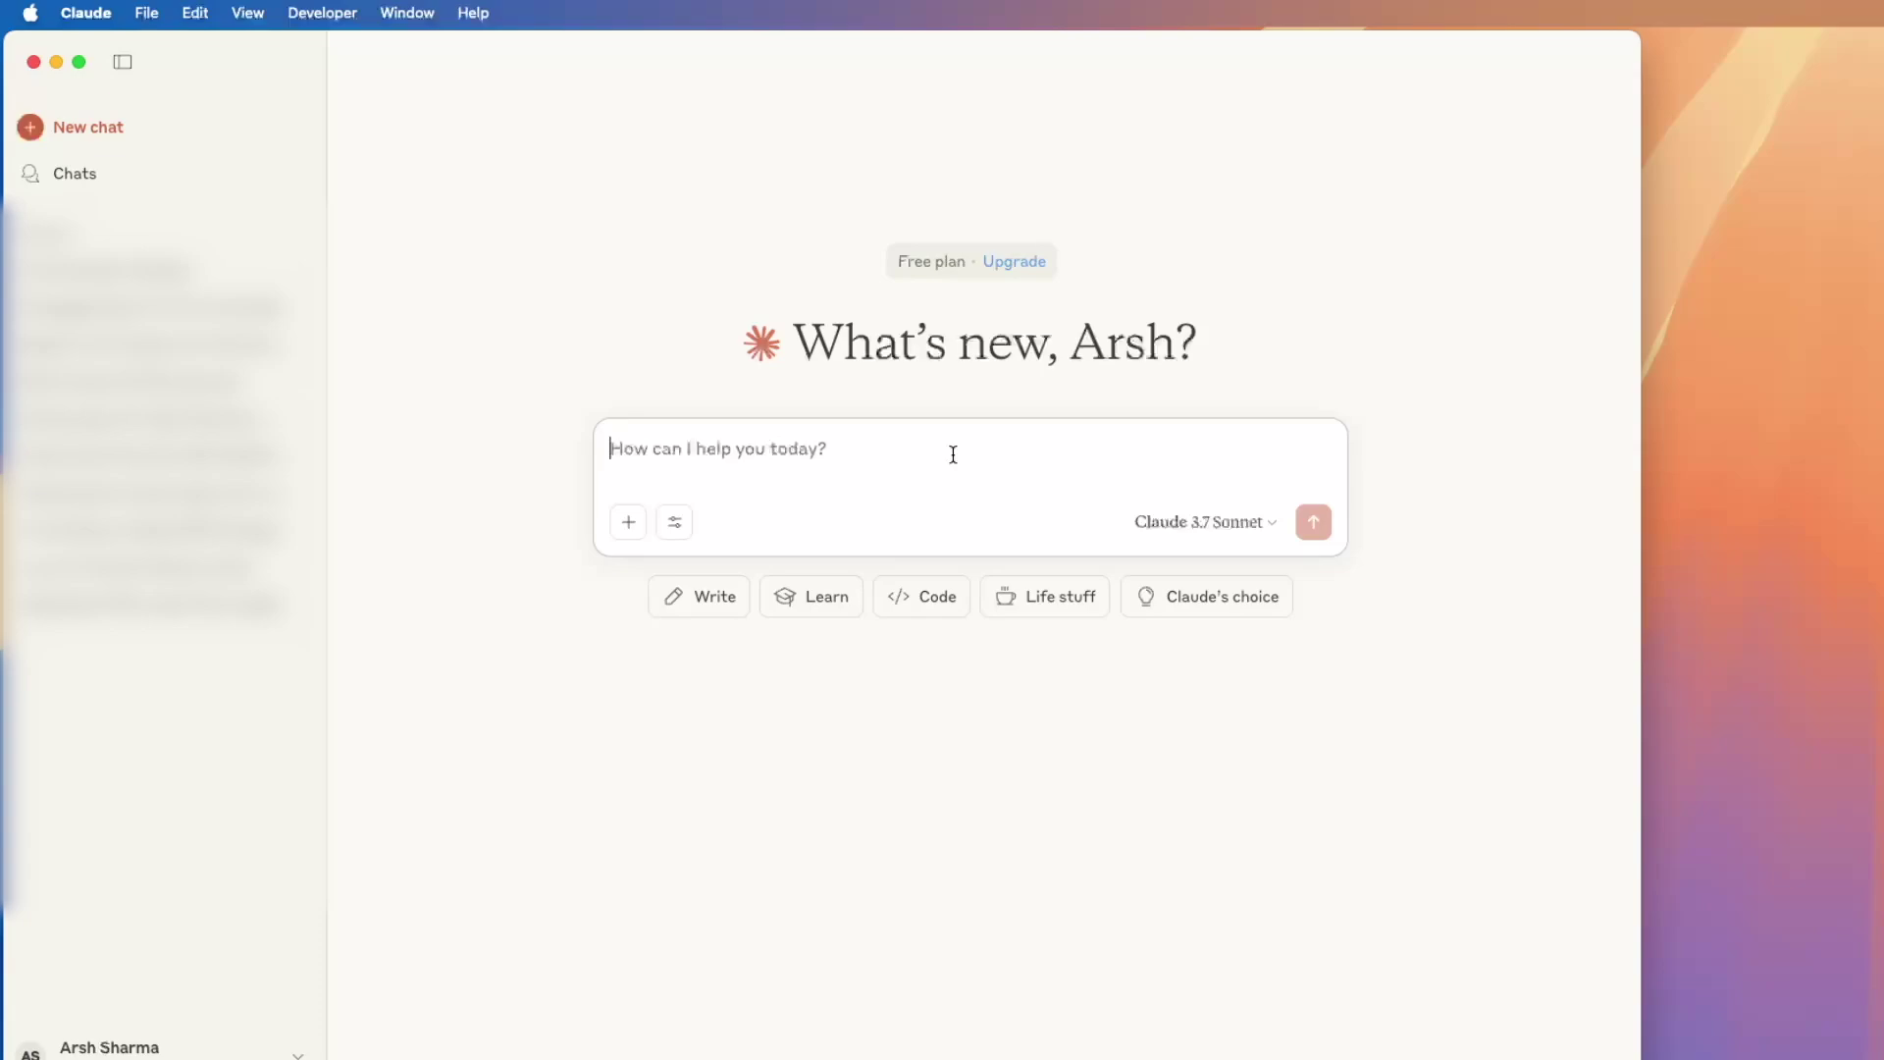
pyautogui.write('what')
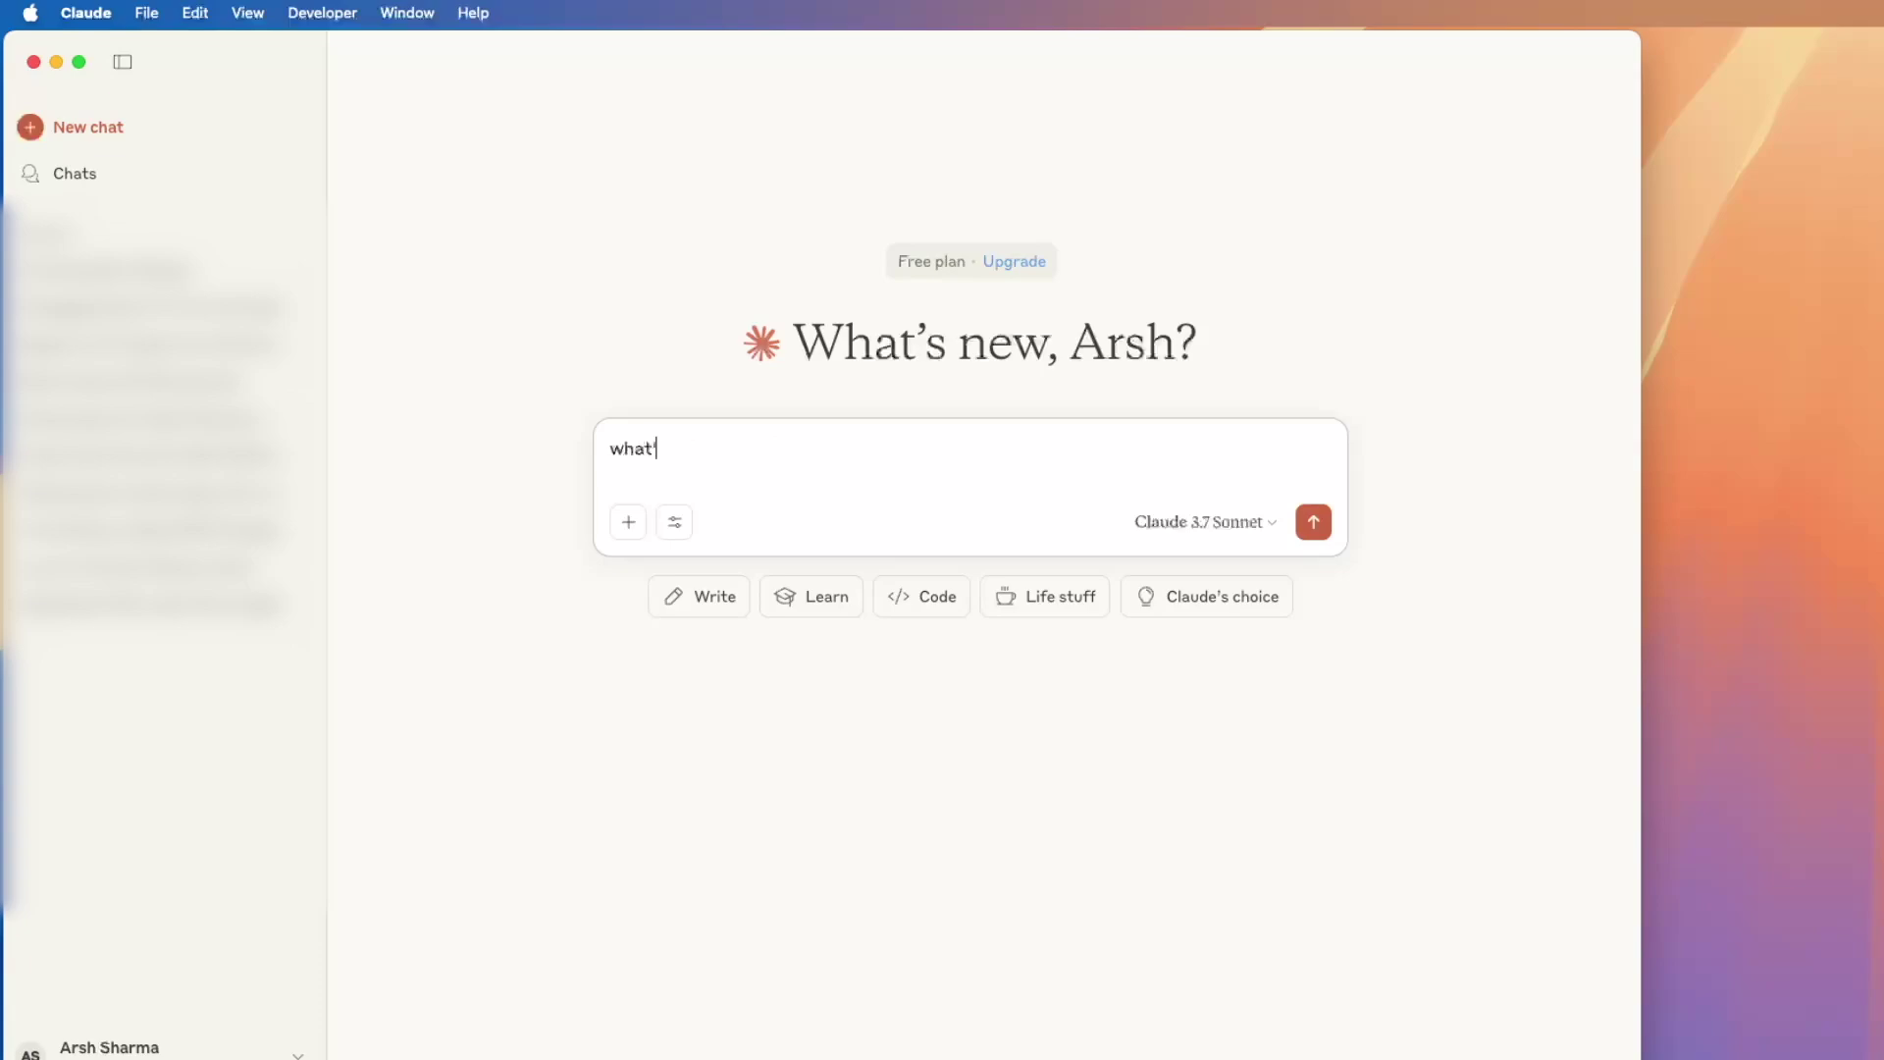
pyautogui.write("'s been my worst performing")
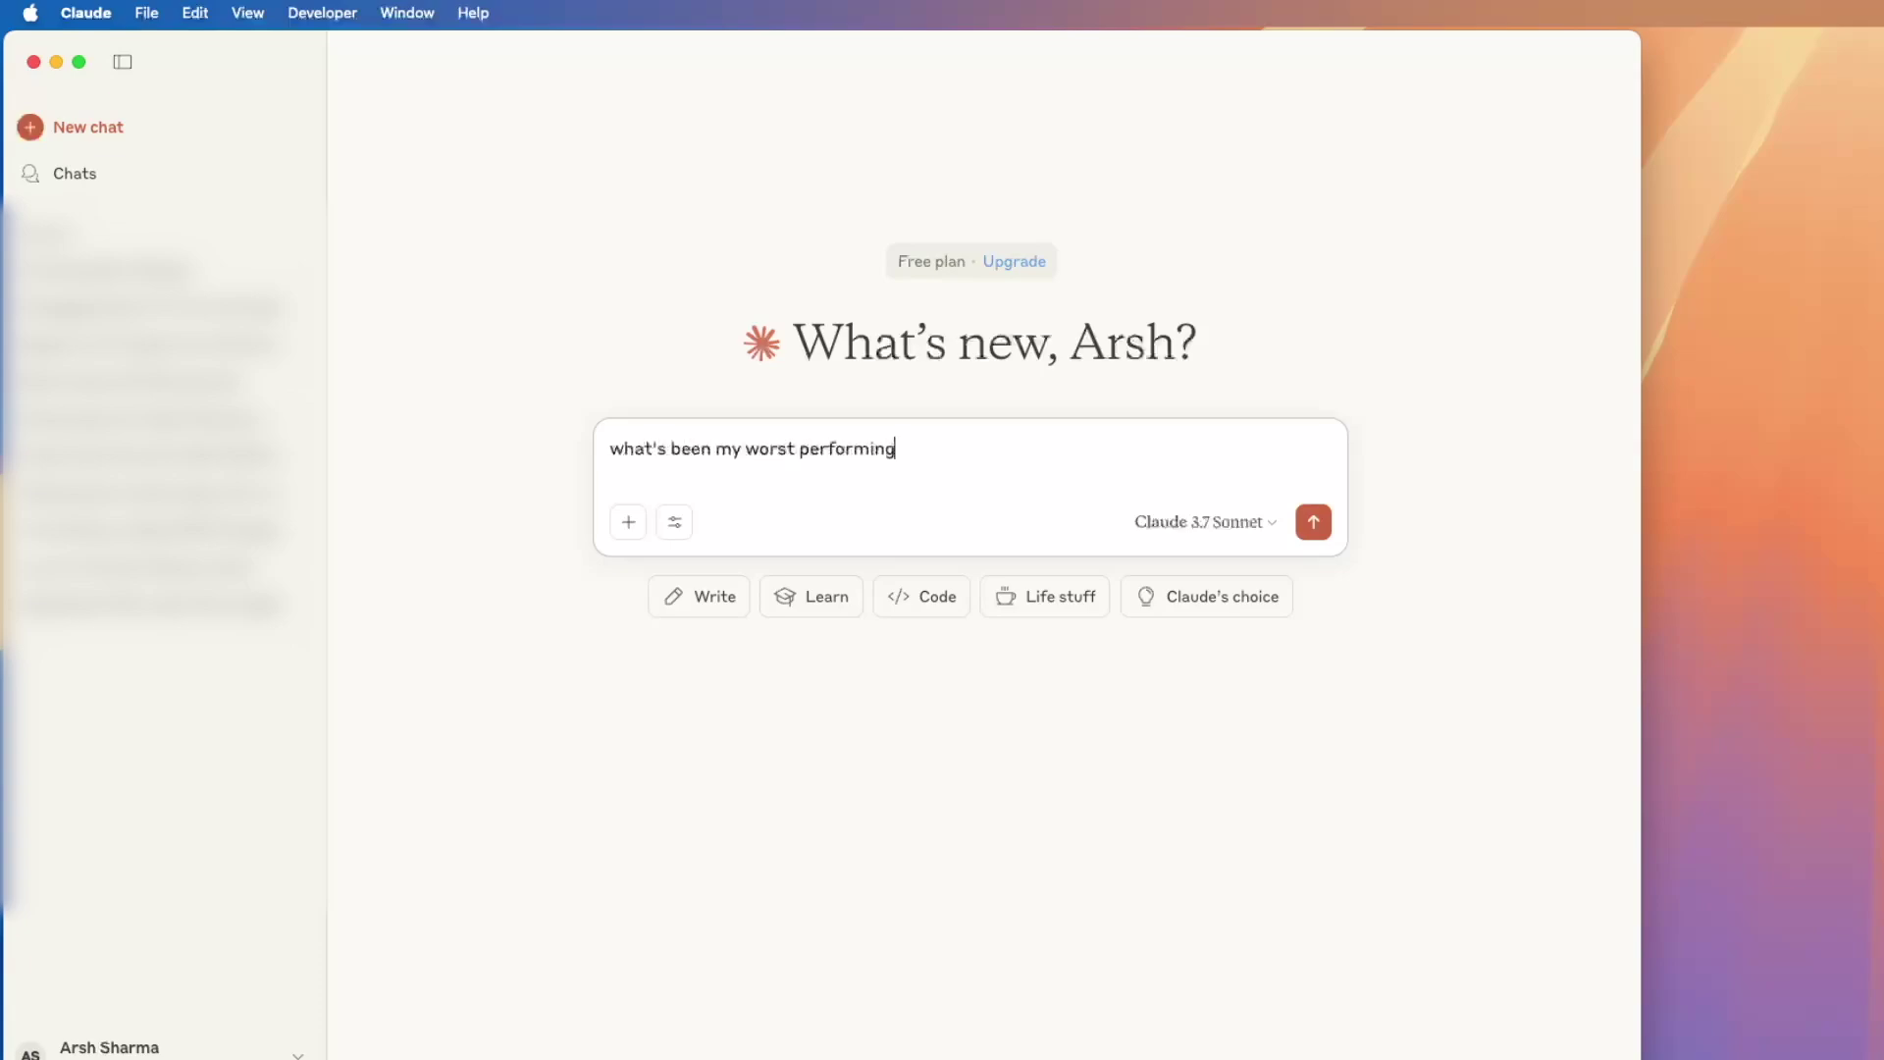
pyautogui.write(' stock in my kite portf')
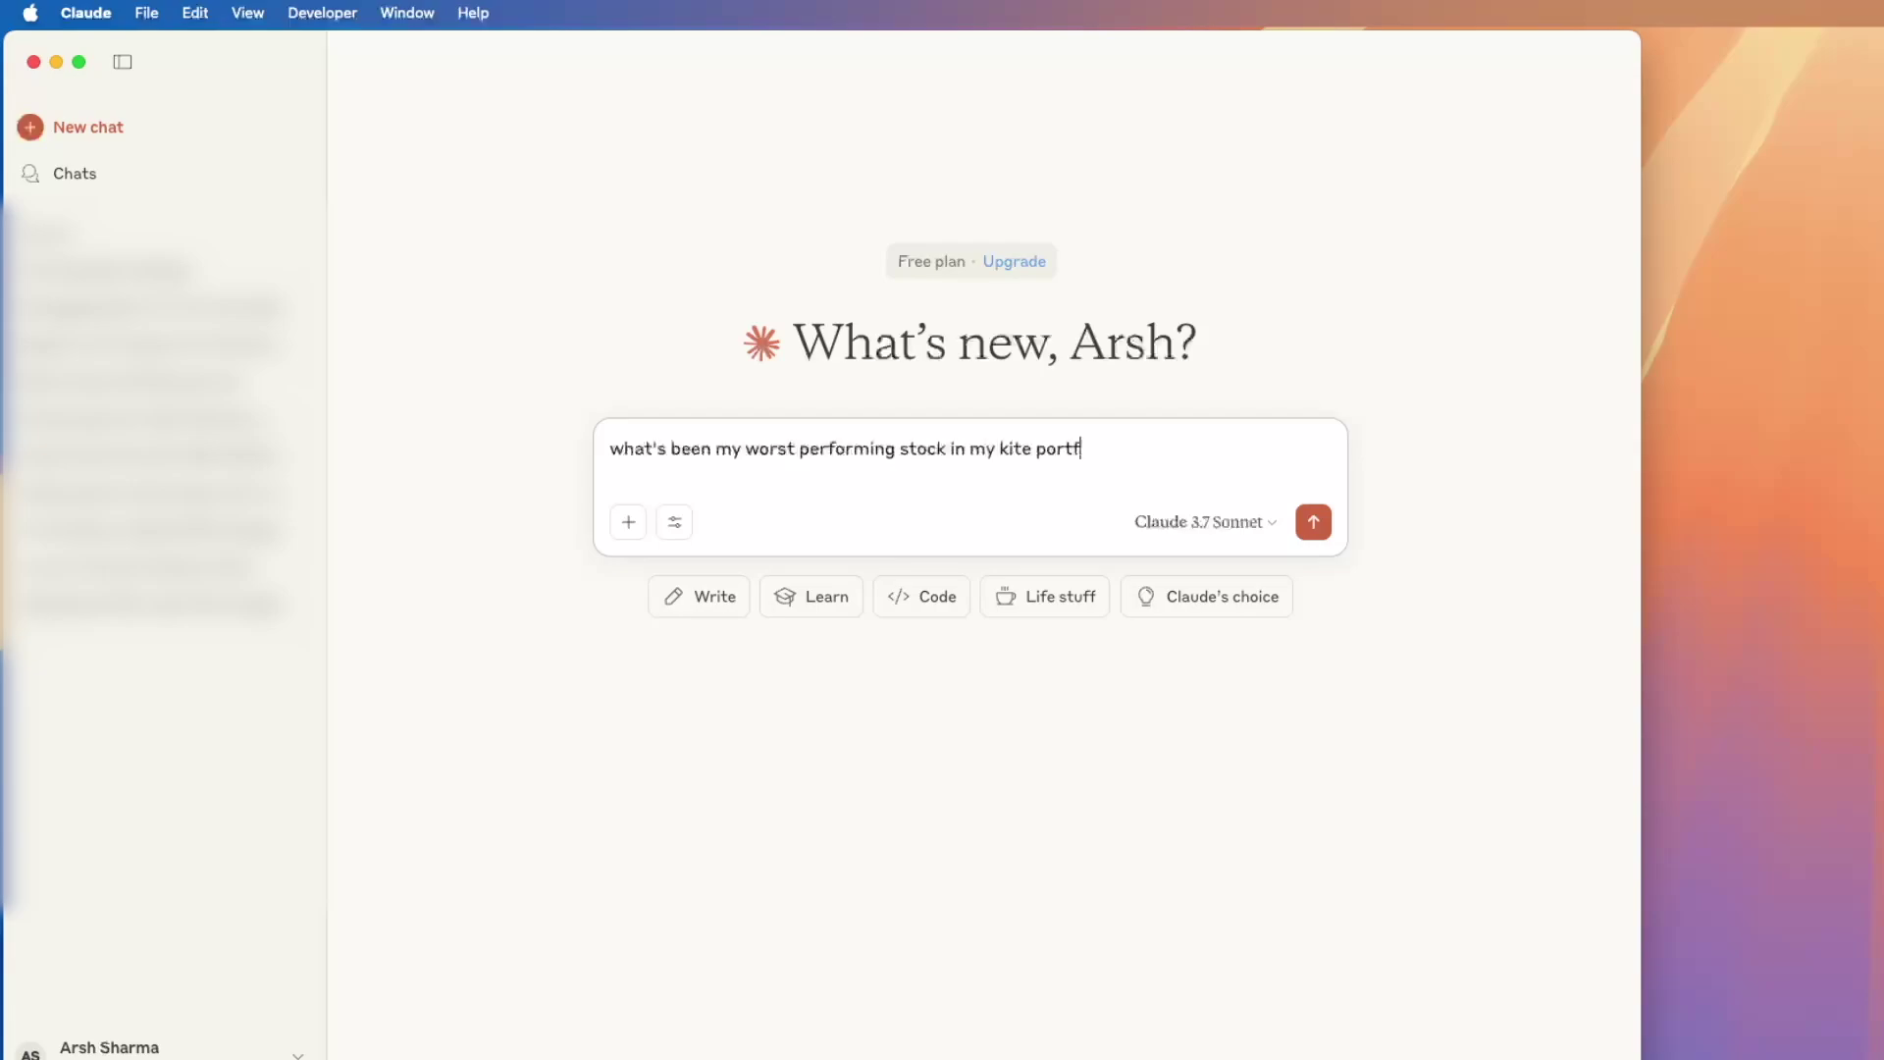
pyautogui.write('olia')
pyautogui.press('Return')
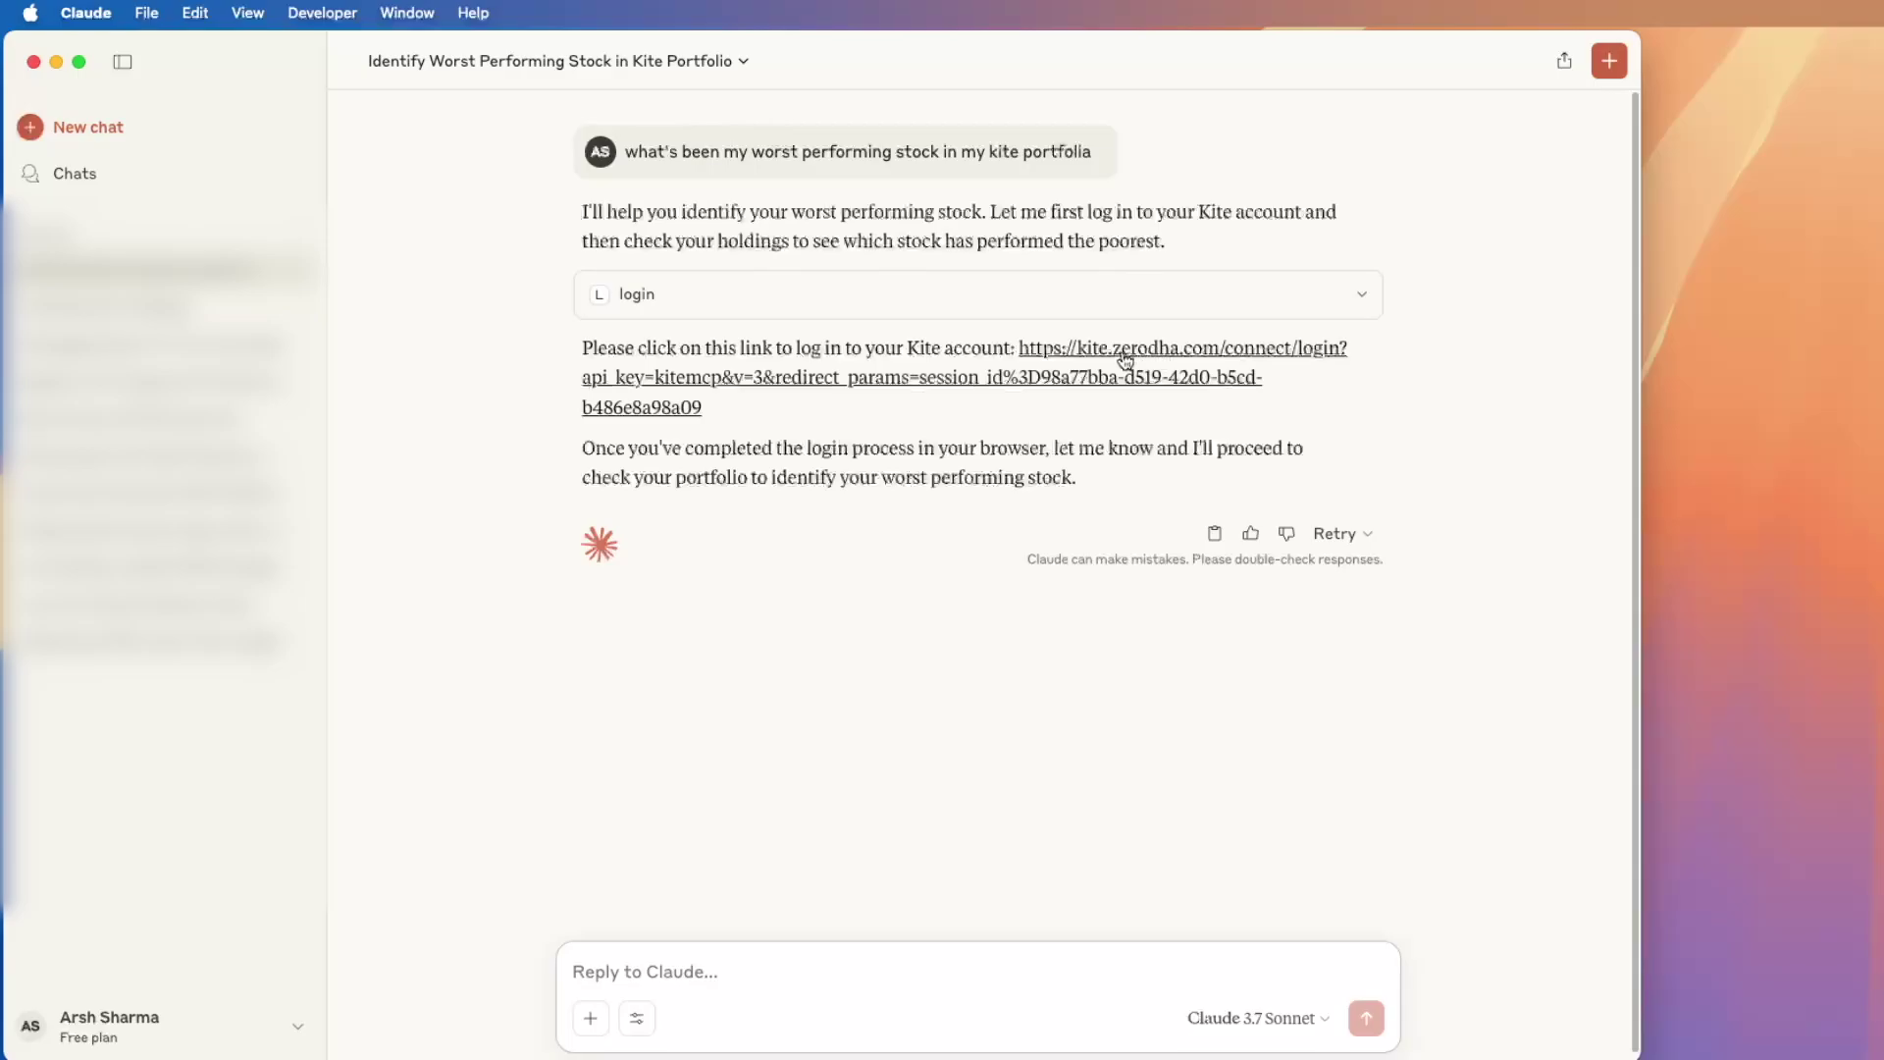
# Step: Open the Kite login link from Claude's reply in the Chrome browser, and return to the Claude chat
pyautogui.click(1055, 384)
pyautogui.click(993, 638)
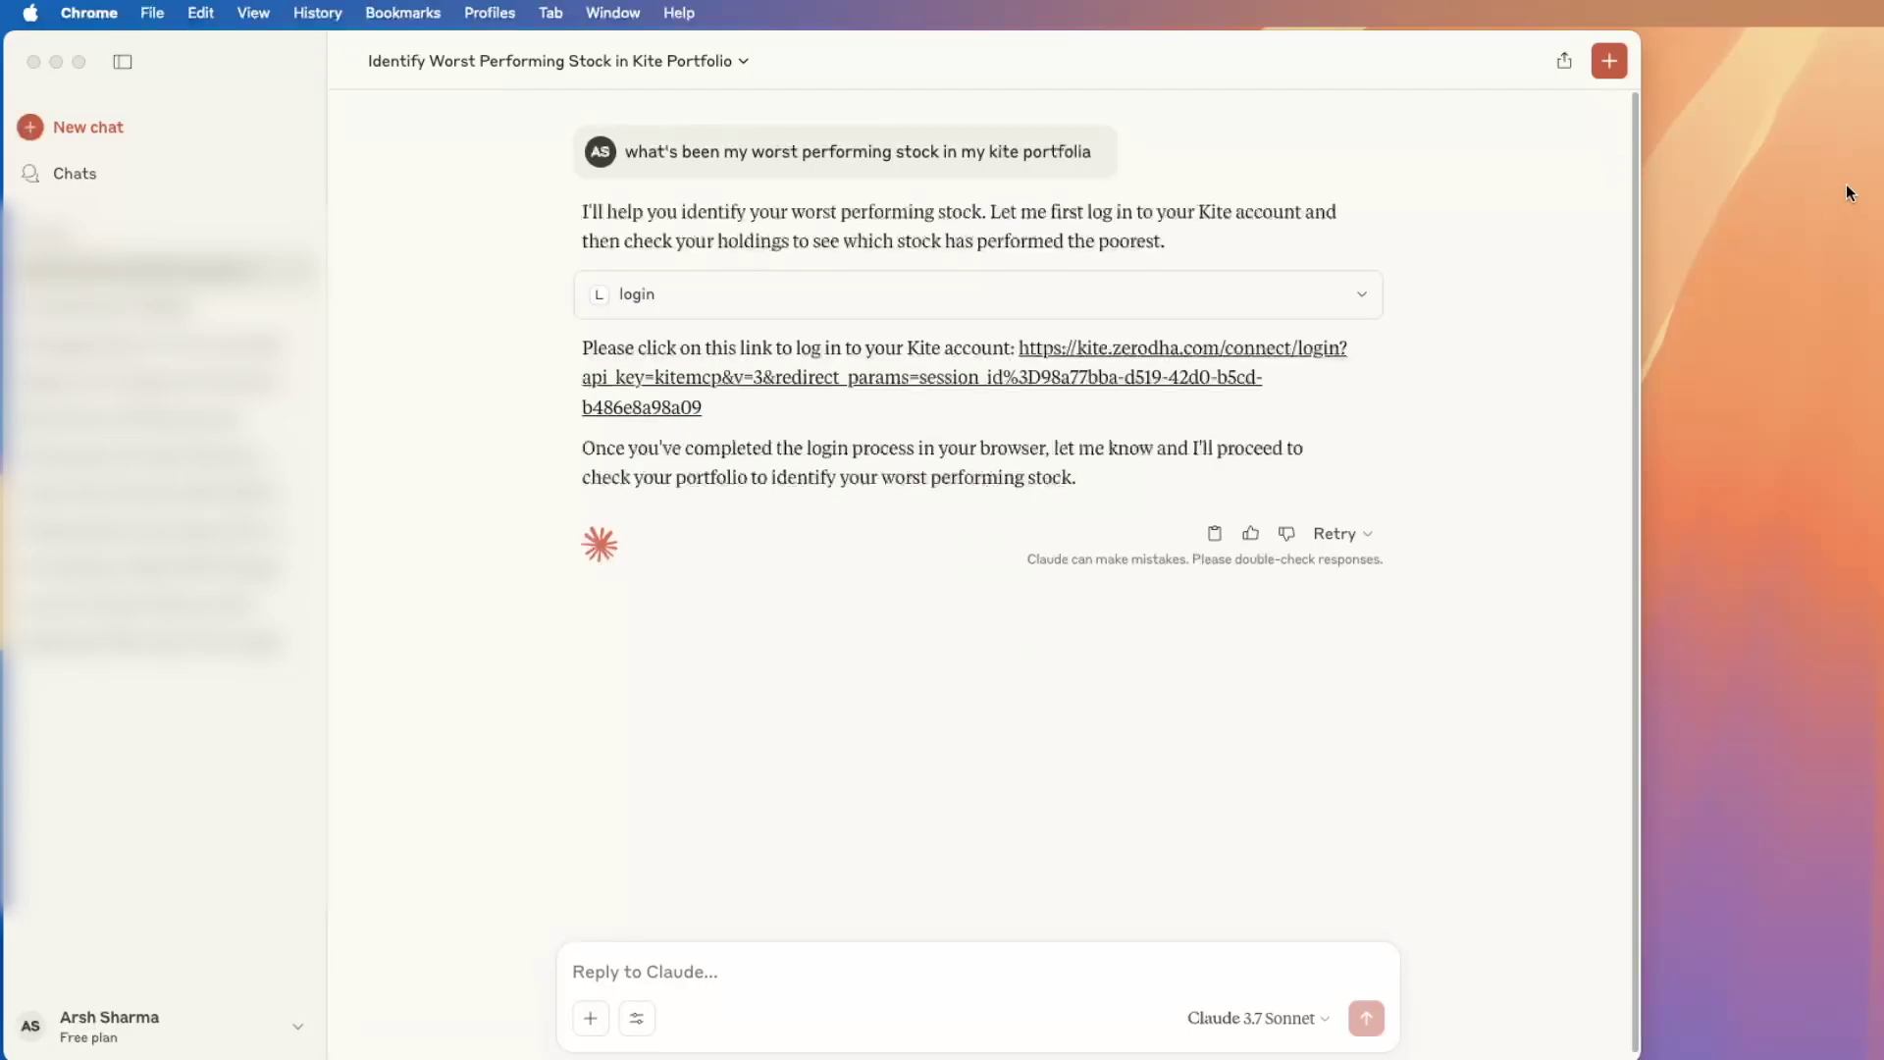
pyautogui.click(1169, 797)
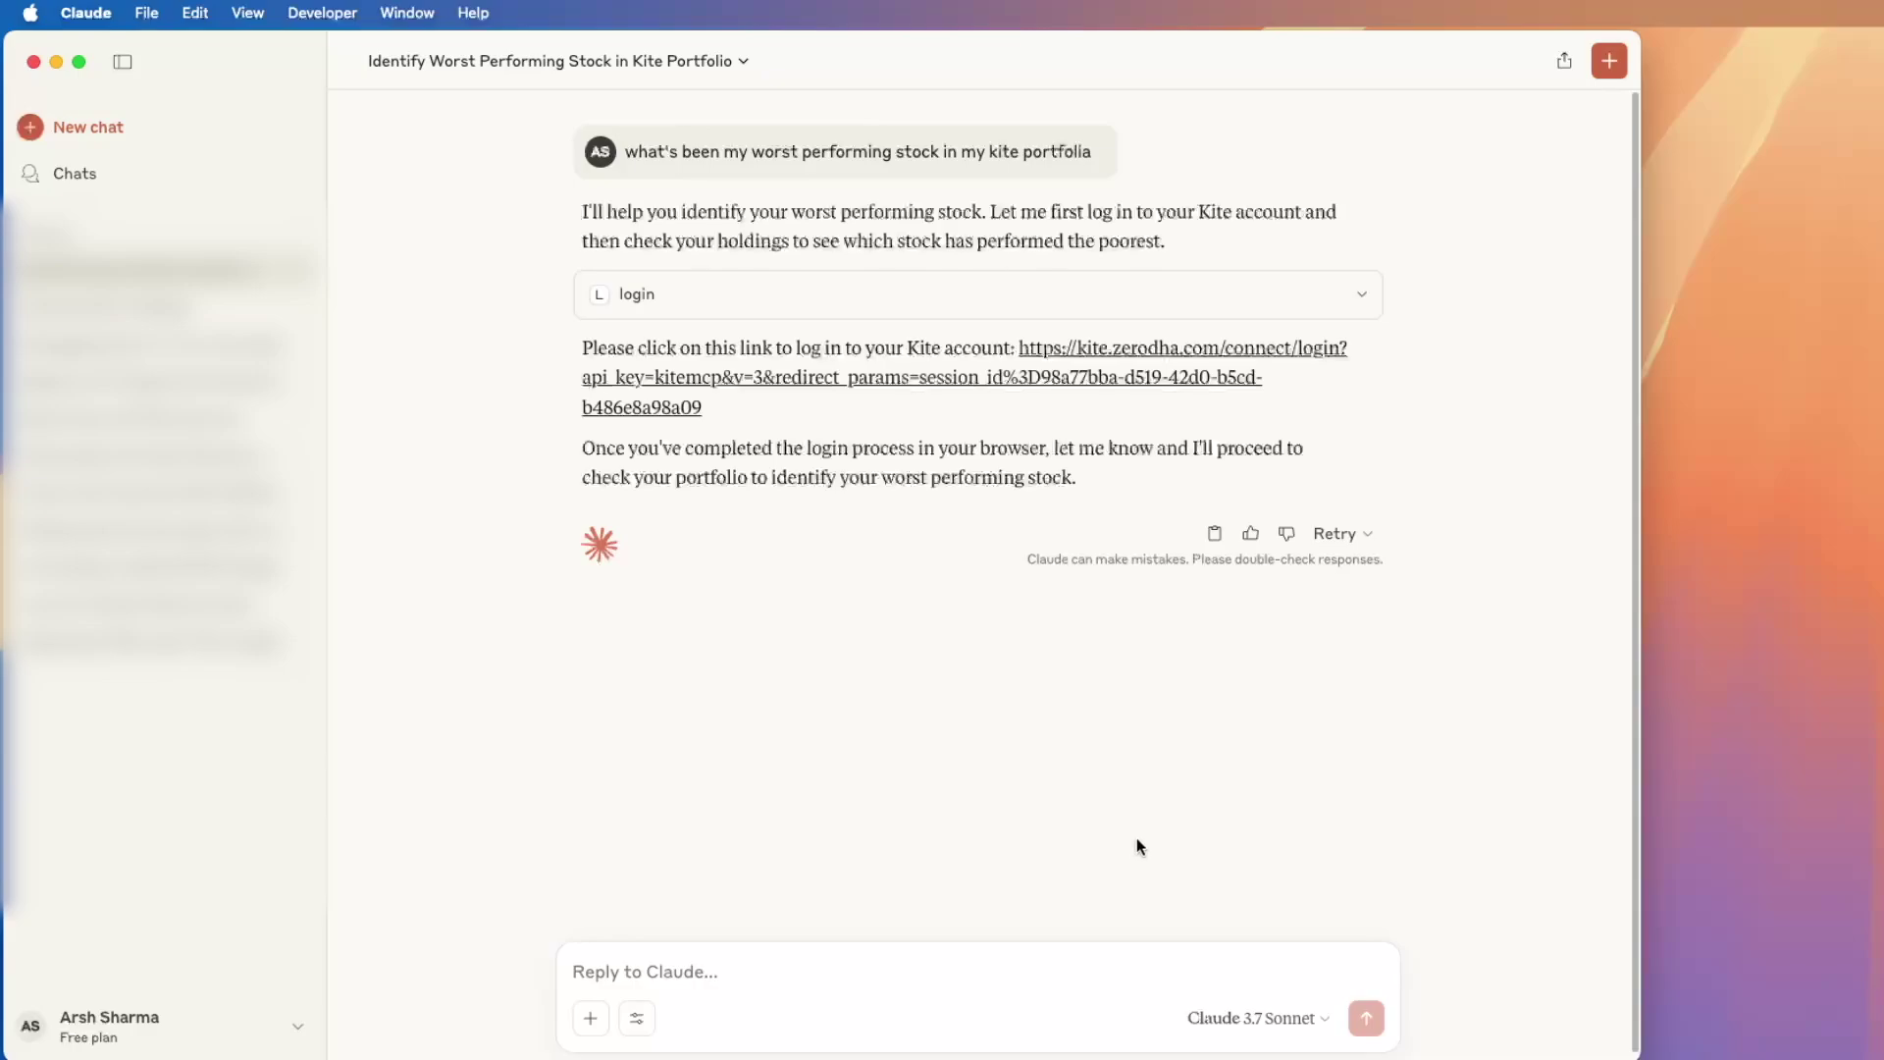
pyautogui.press('super+Tab')
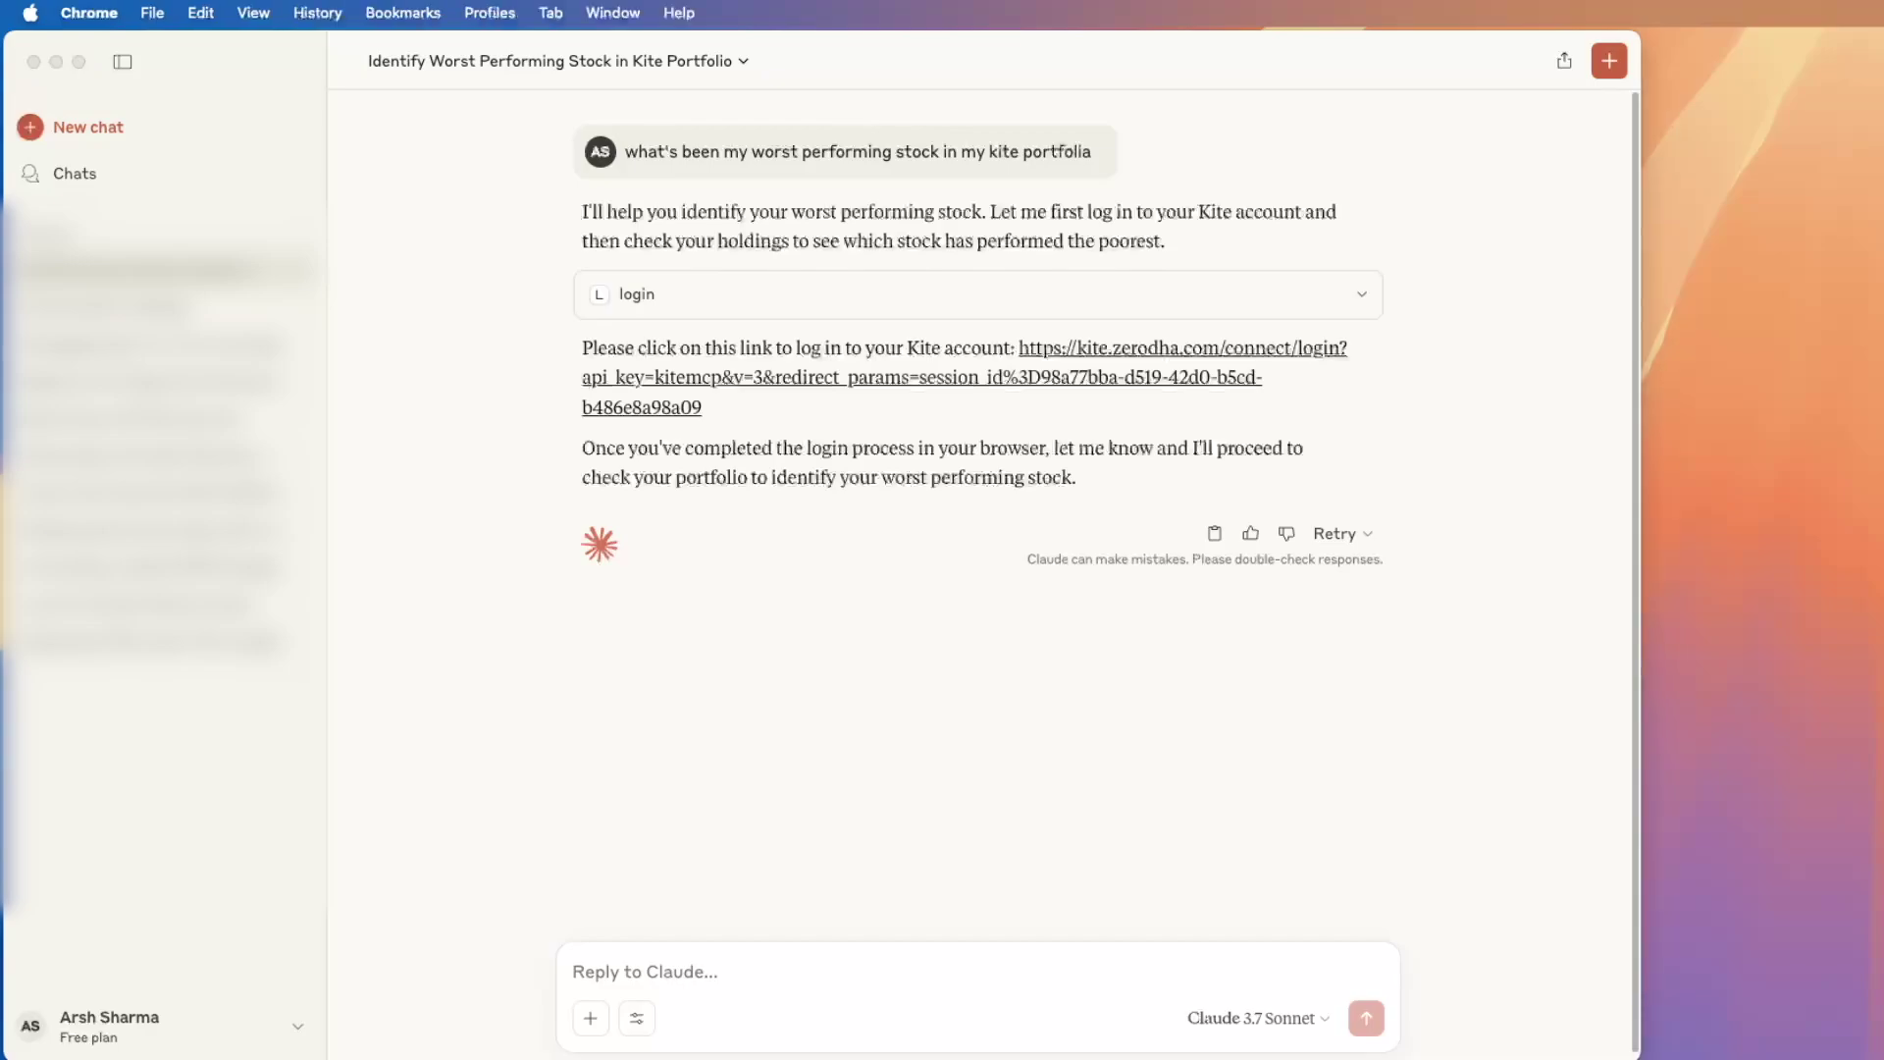
pyautogui.press('super+Tab')
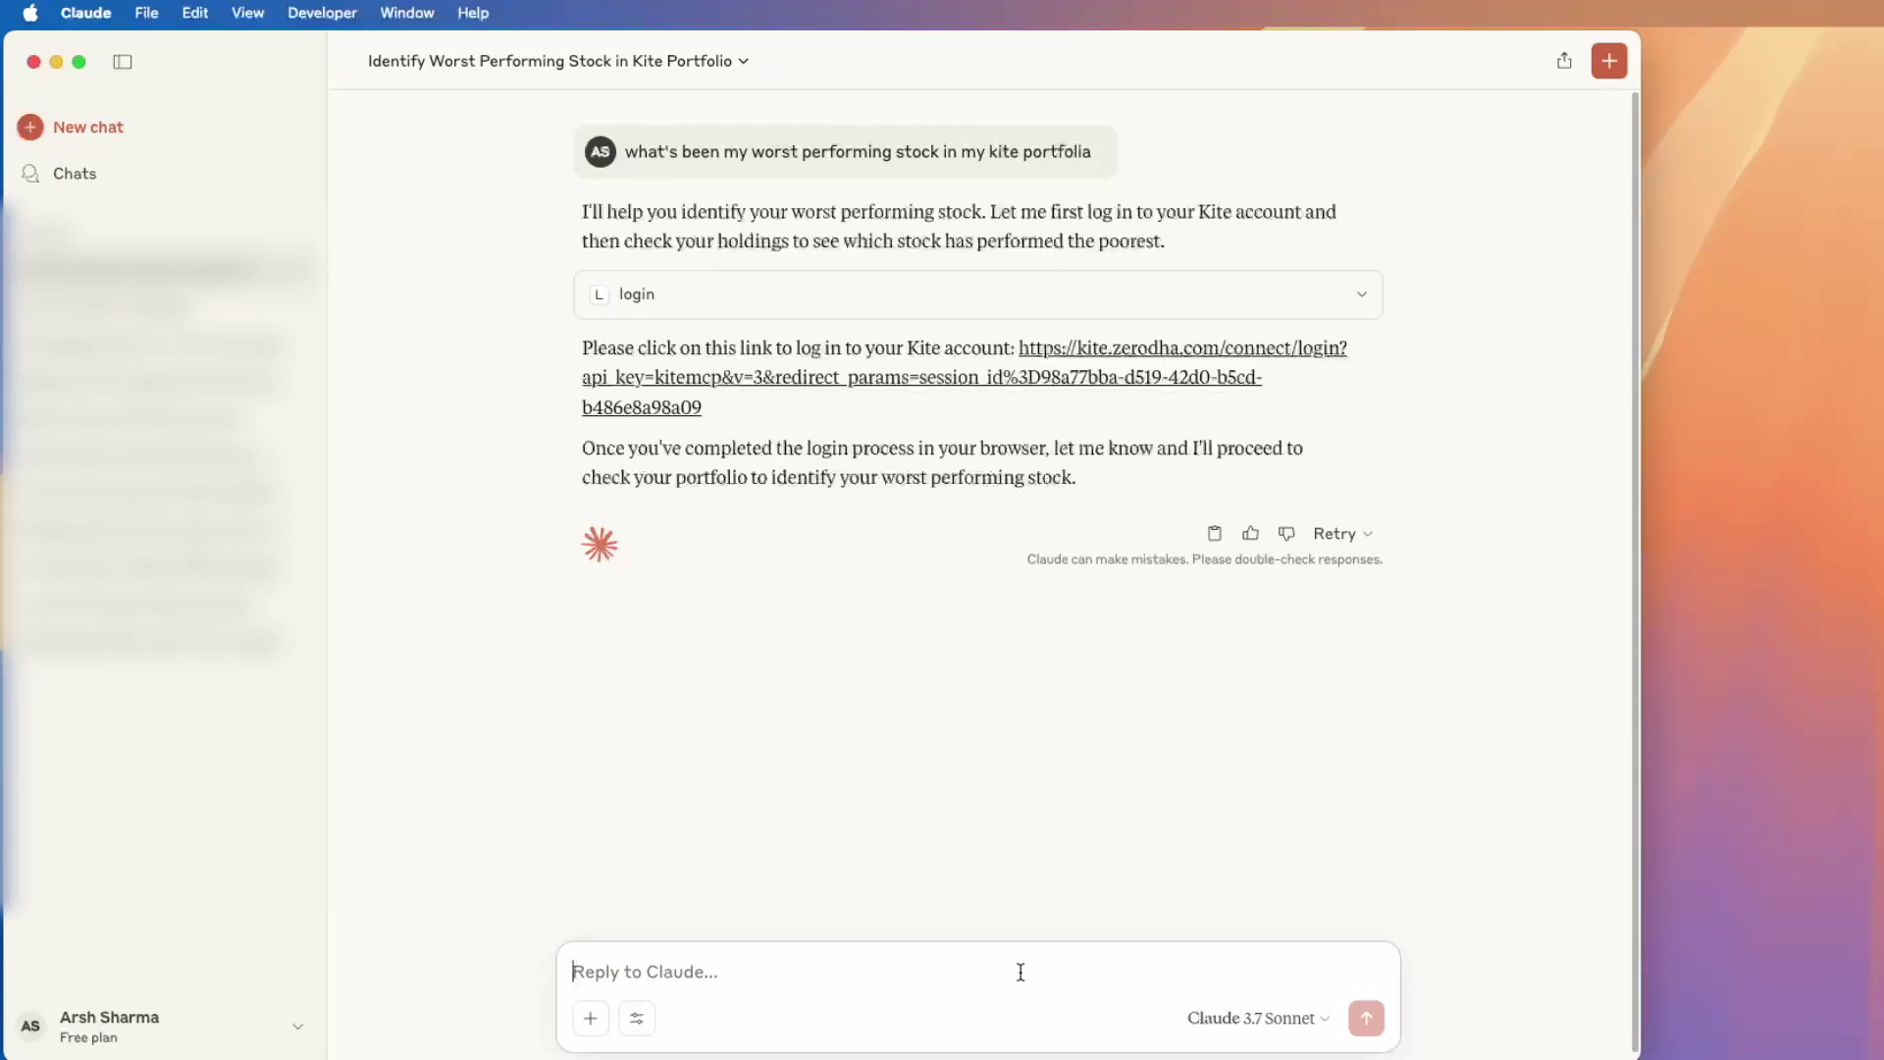
# Step: Send the reply "i have logged in" so Claude continues with the portfolio check
pyautogui.write('i hav')
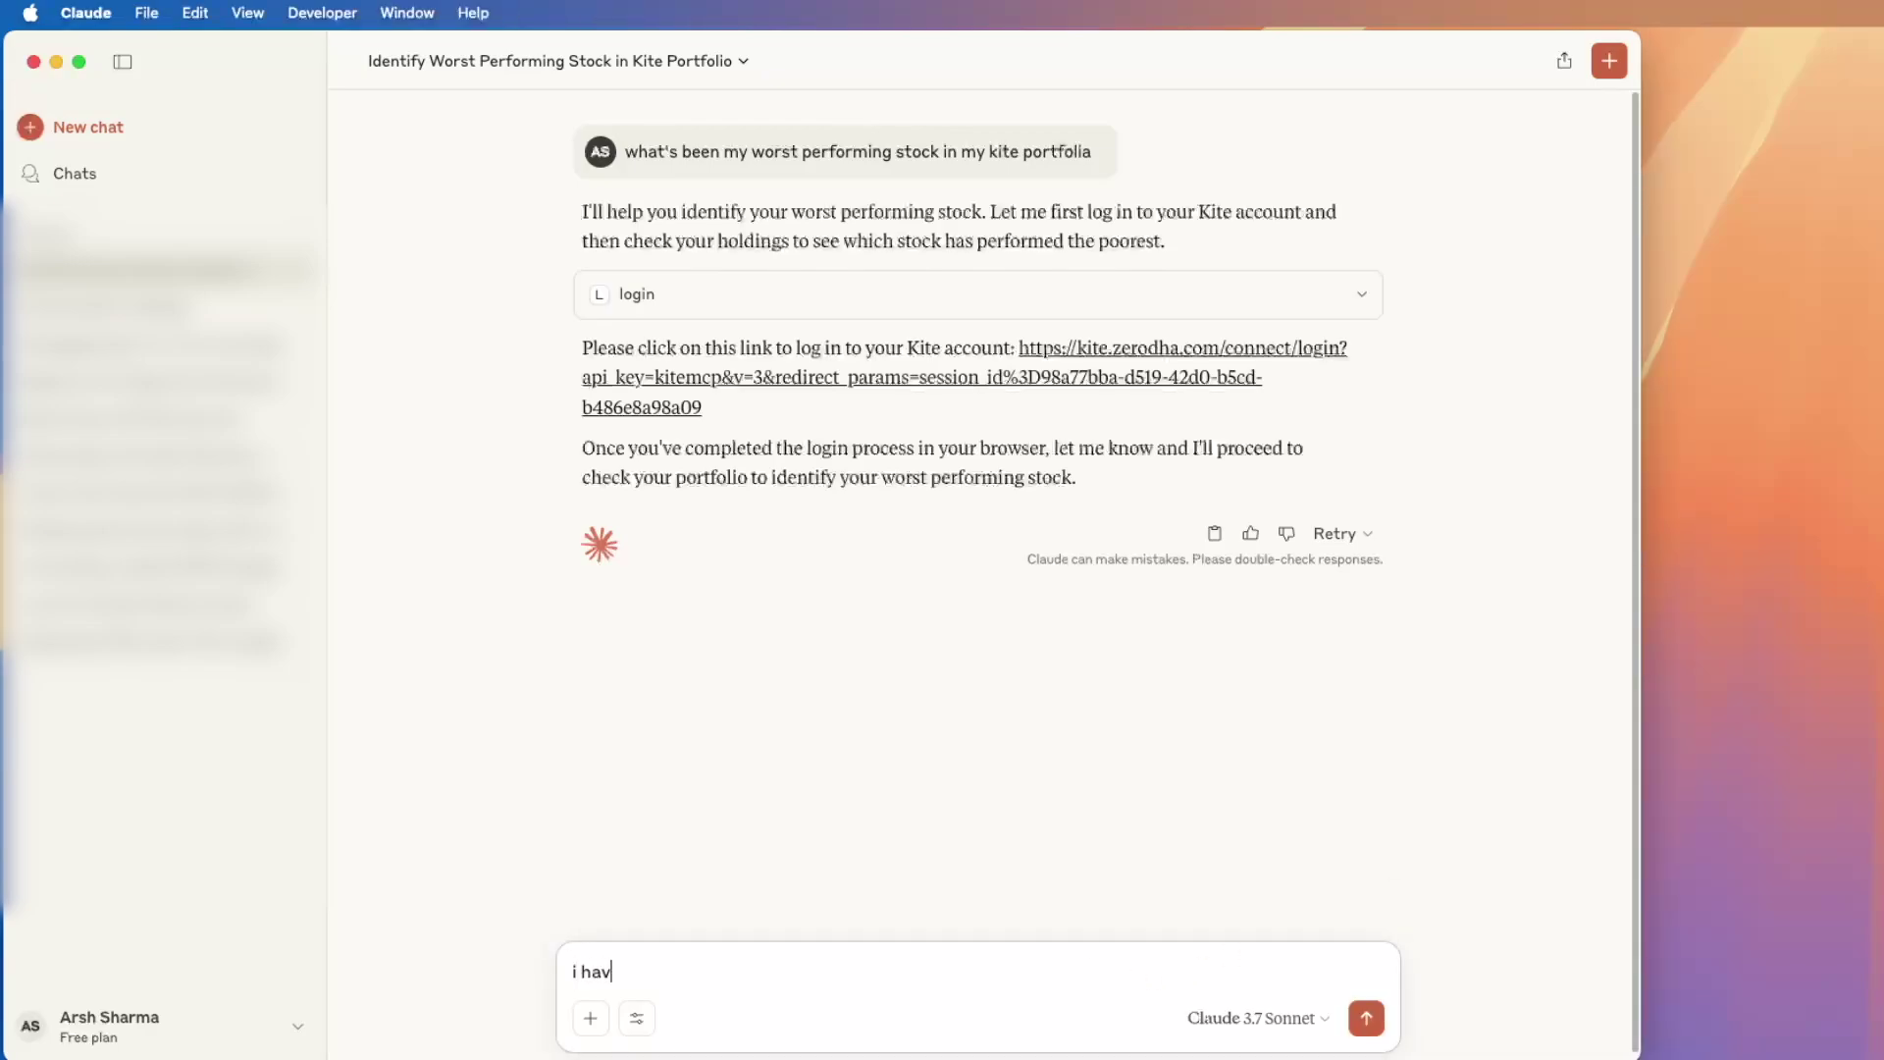
pyautogui.write('e loggi')
pyautogui.press('BackSpace')
pyautogui.write('ef')
pyautogui.write(' in')
pyautogui.press('Return')
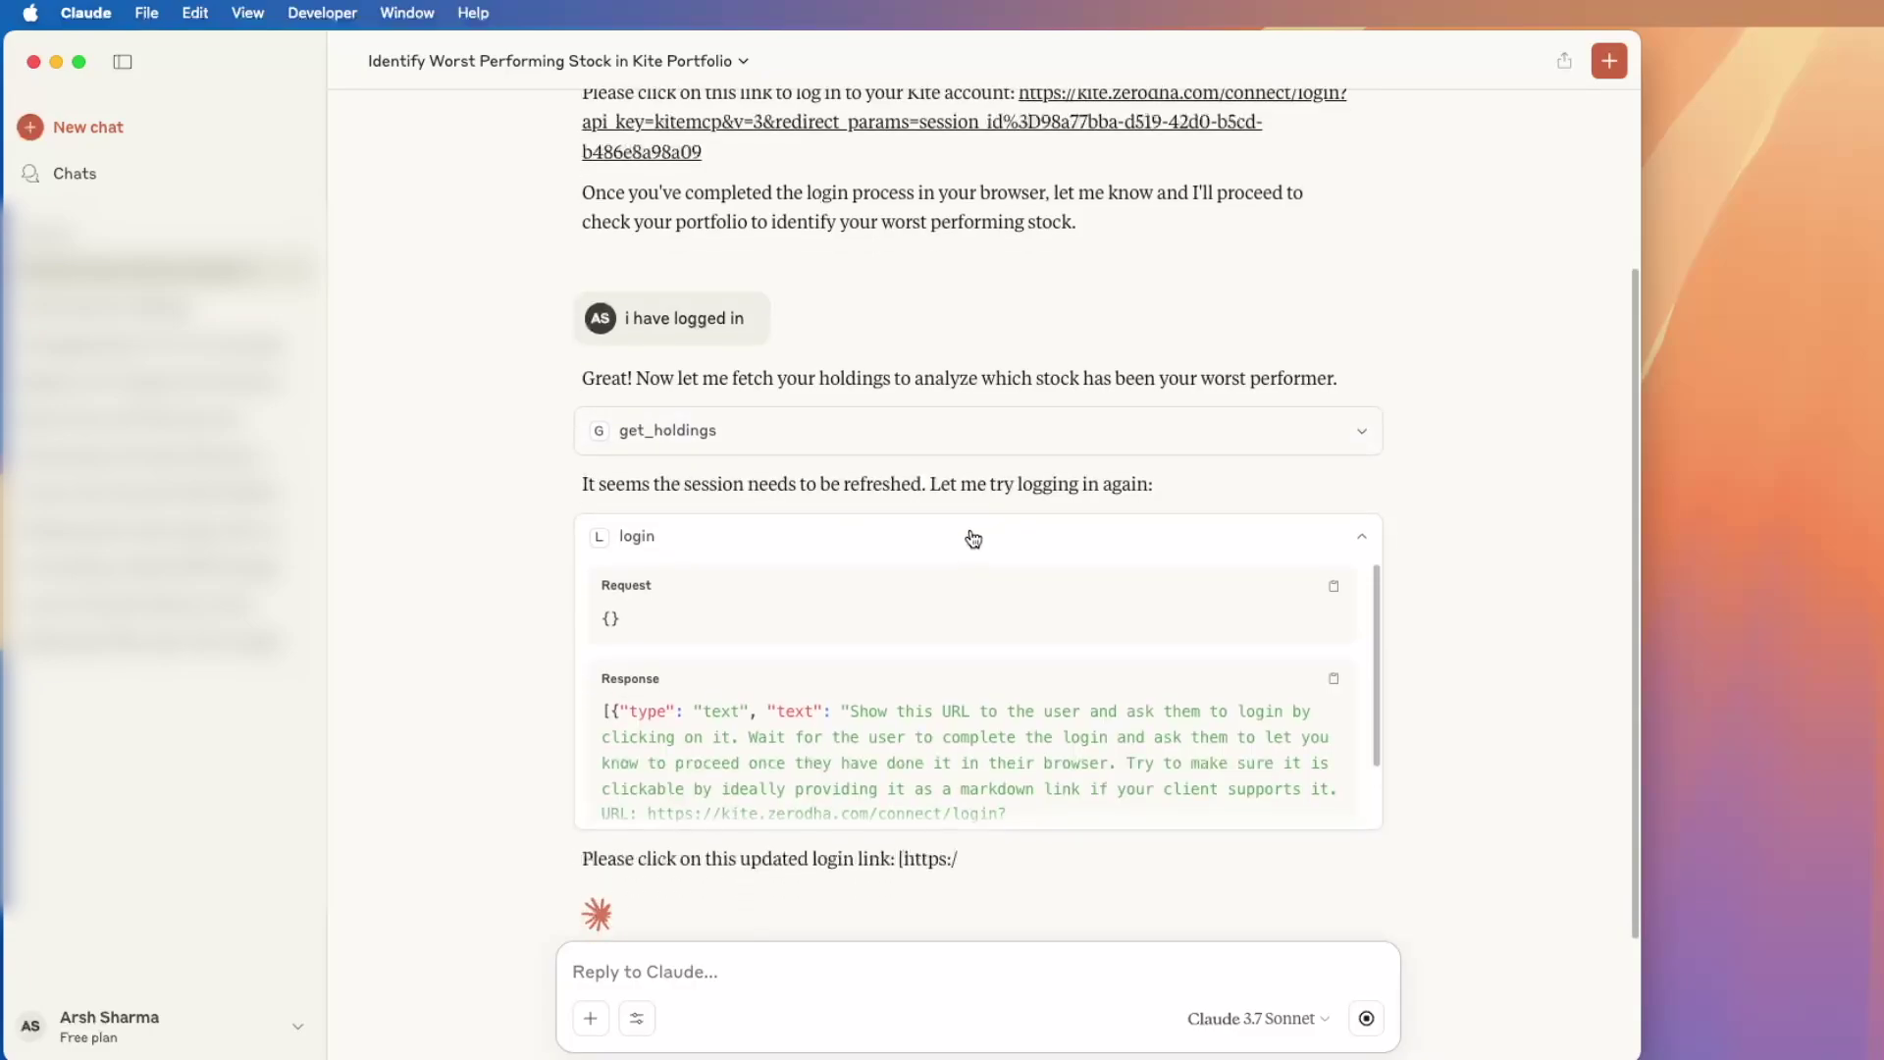
# Step: Collapse the second login call's details and open the updated Kite login link in Chrome
pyautogui.click(992, 477)
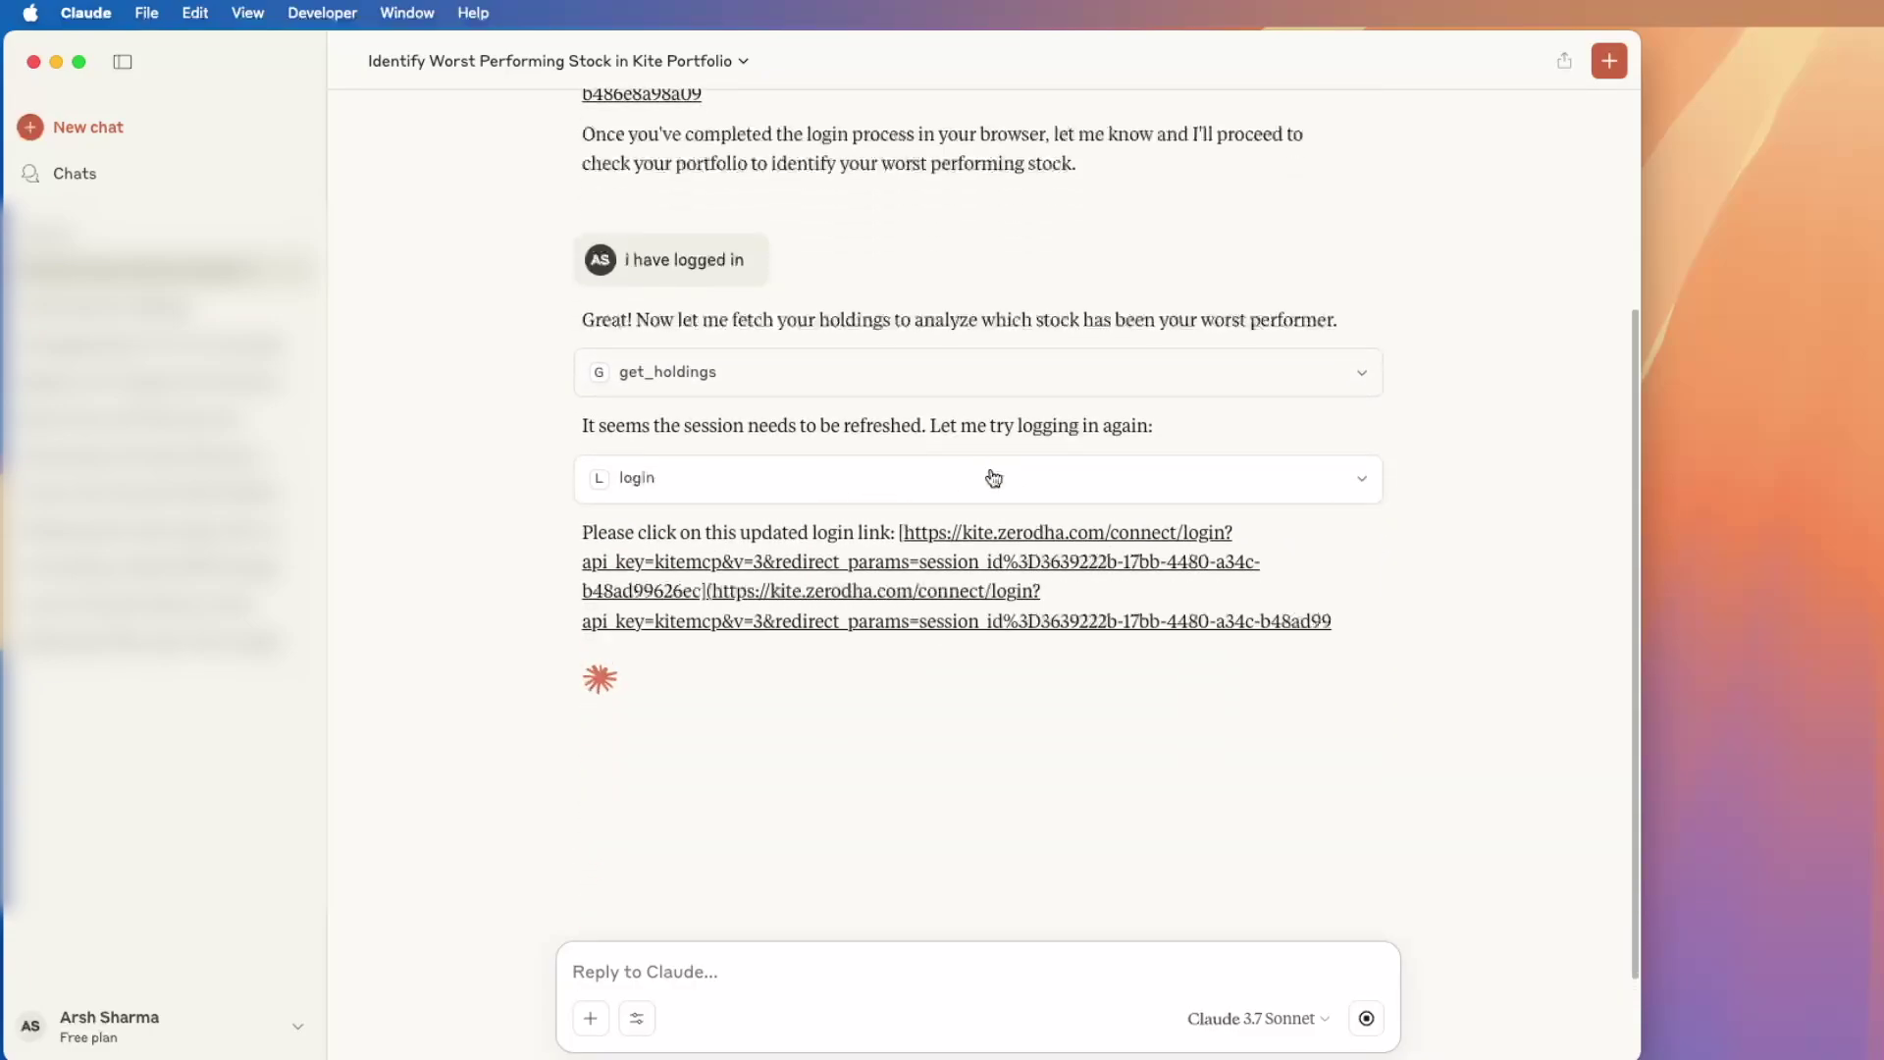
pyautogui.click(1030, 564)
pyautogui.click(993, 635)
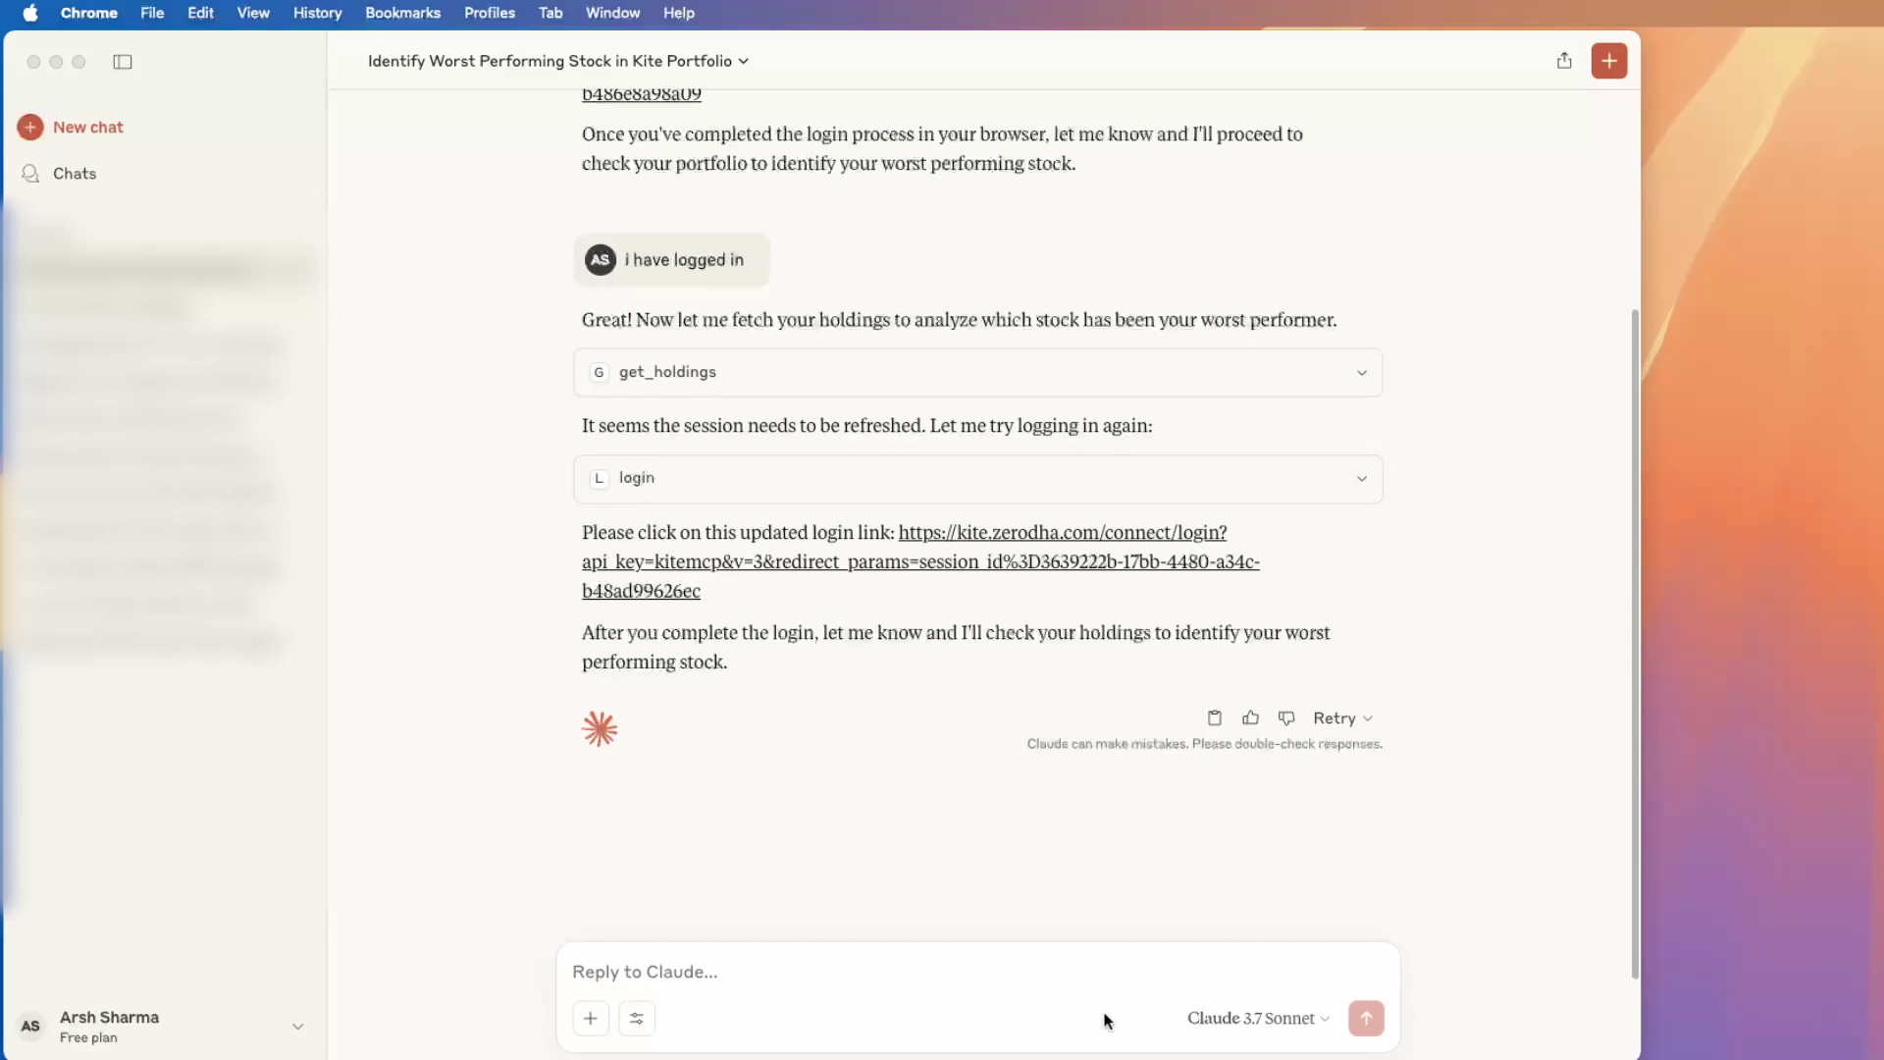
# Step: Return to the Claude chat and send the reply "try now" to retry fetching the holdings
pyautogui.click(1135, 968)
pyautogui.write('try nowe')
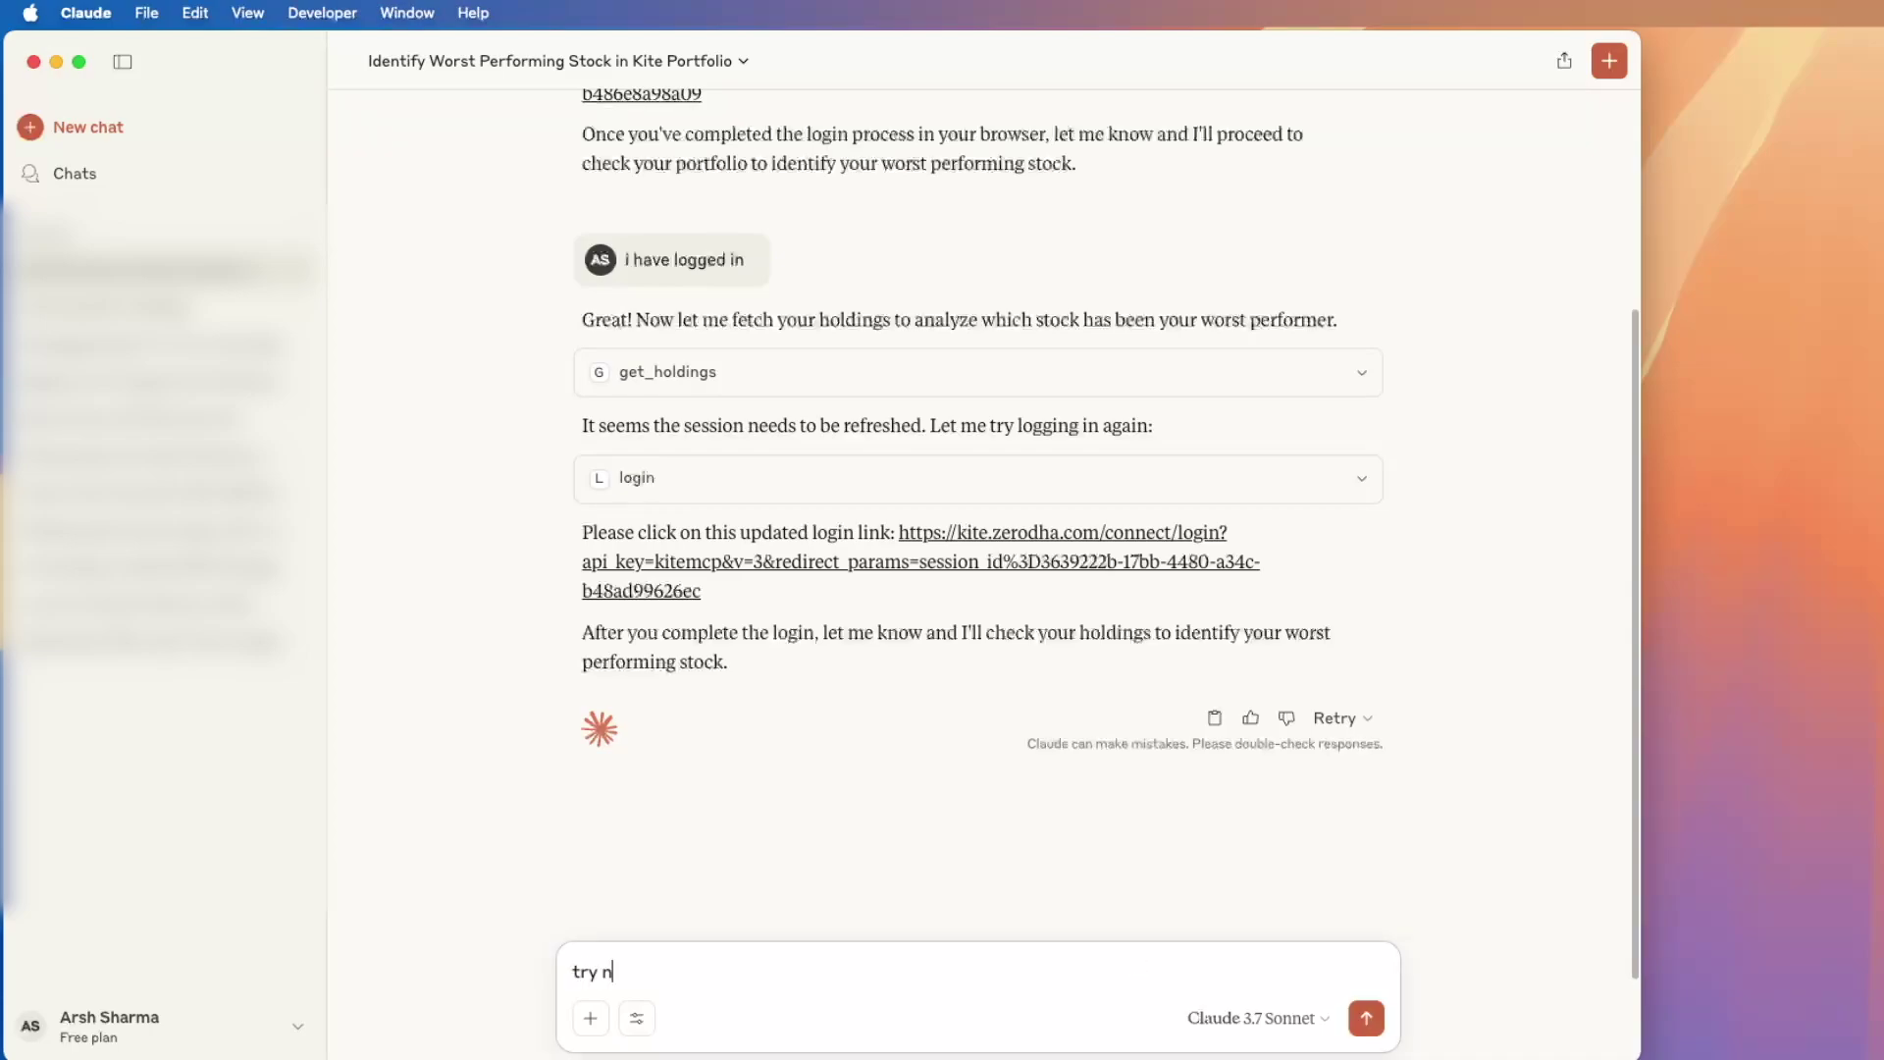
pyautogui.press('BackSpace')
pyautogui.press('Return')
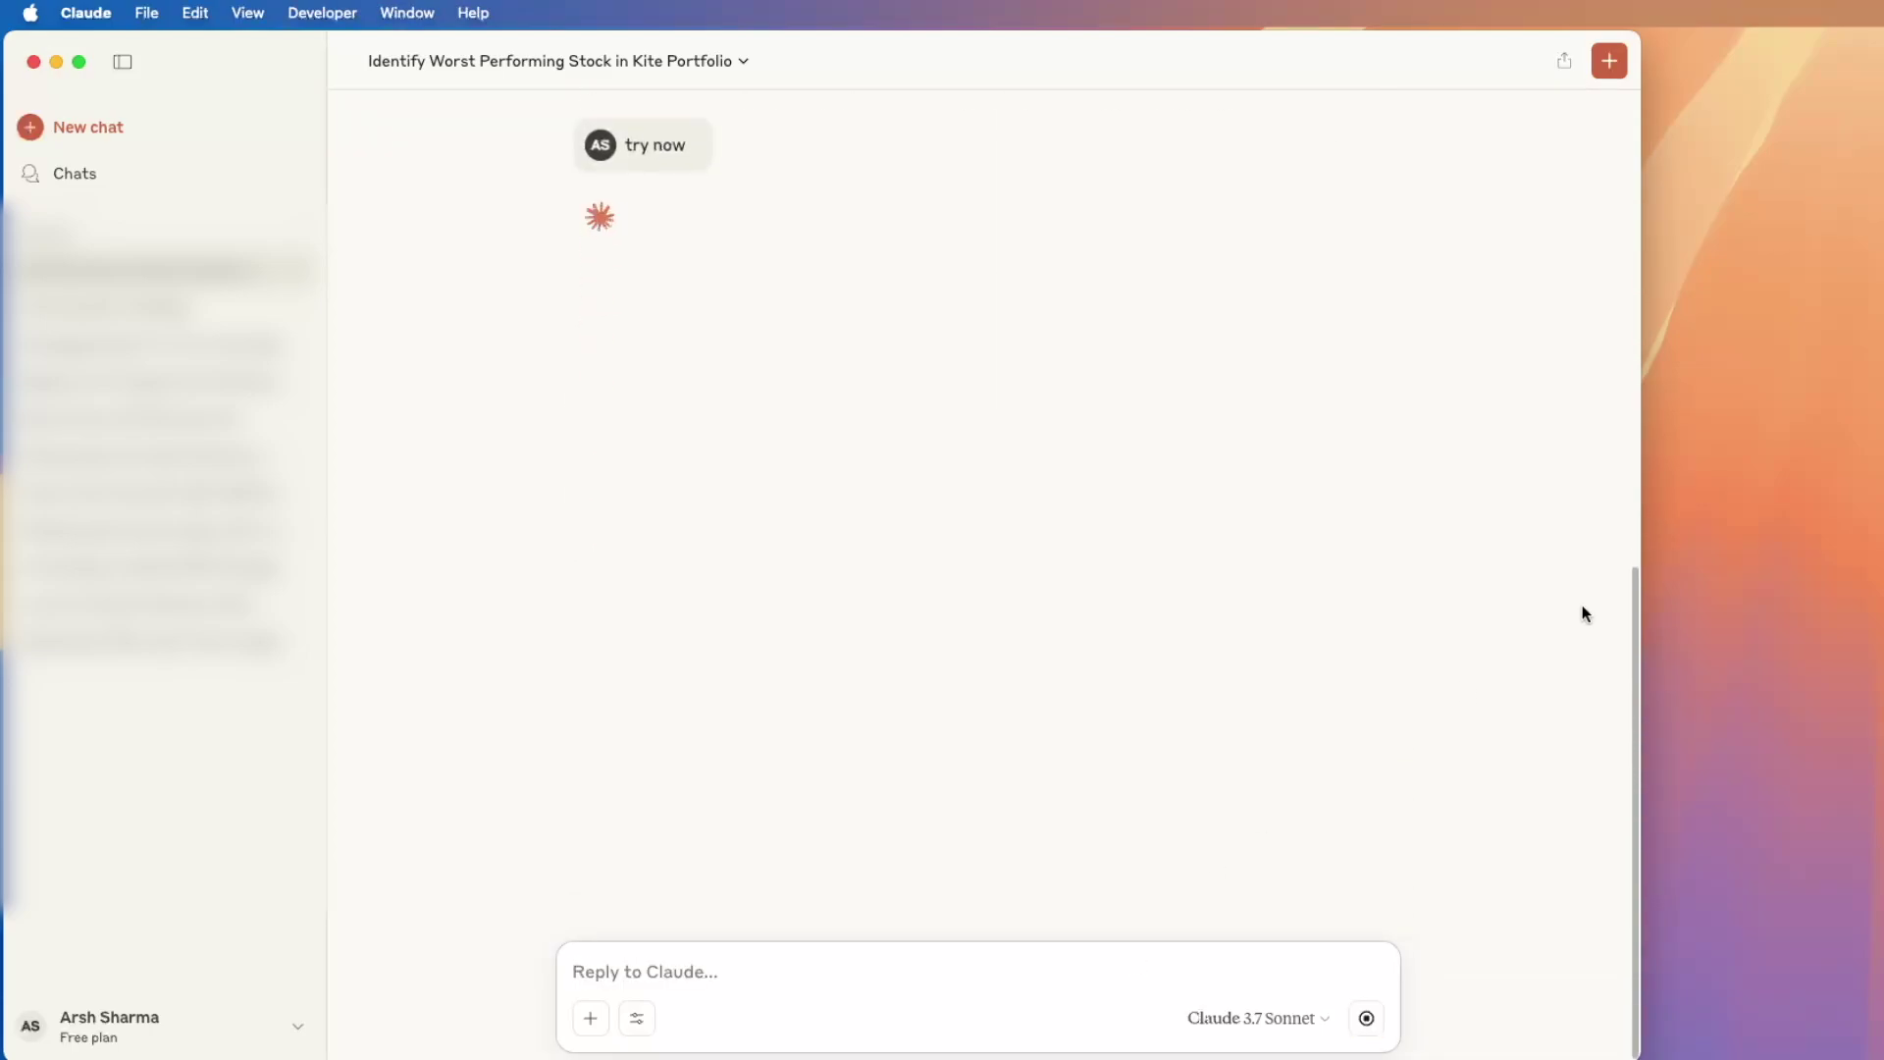
pyautogui.click(1825, 577)
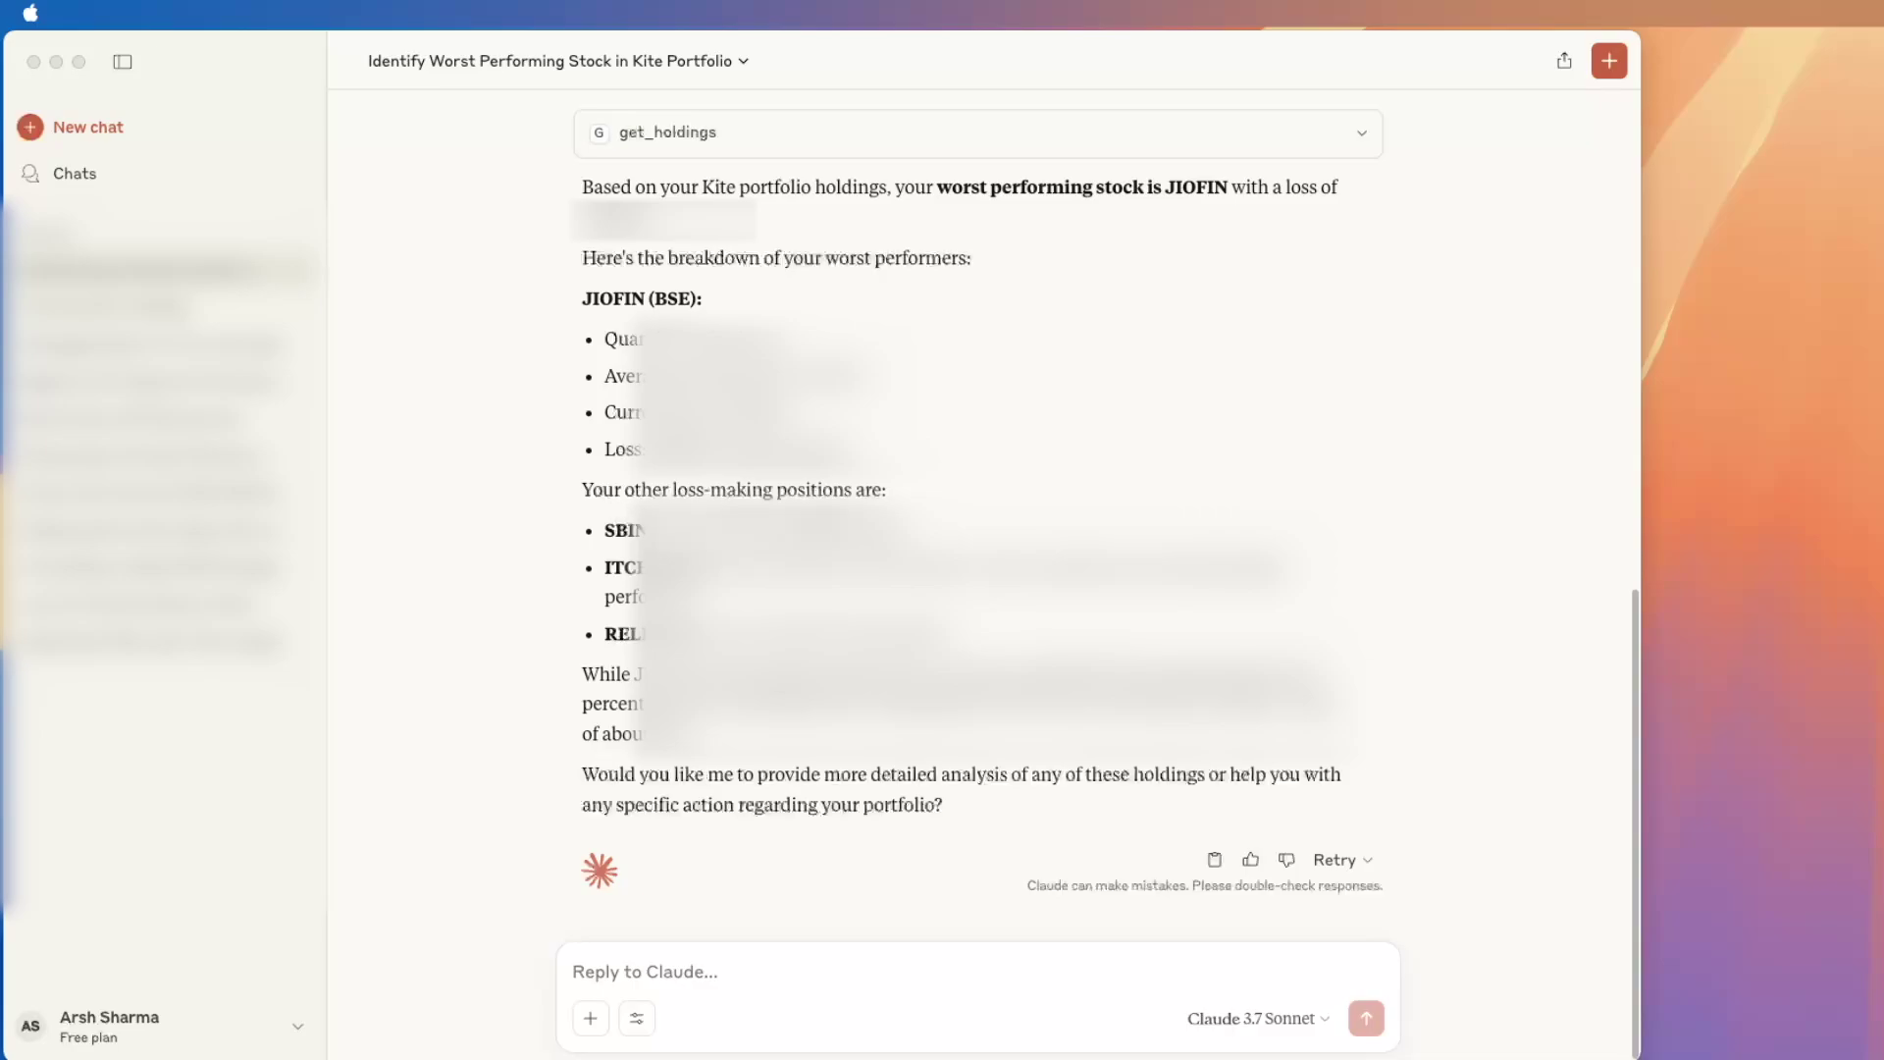
pyautogui.press('super+Tab')
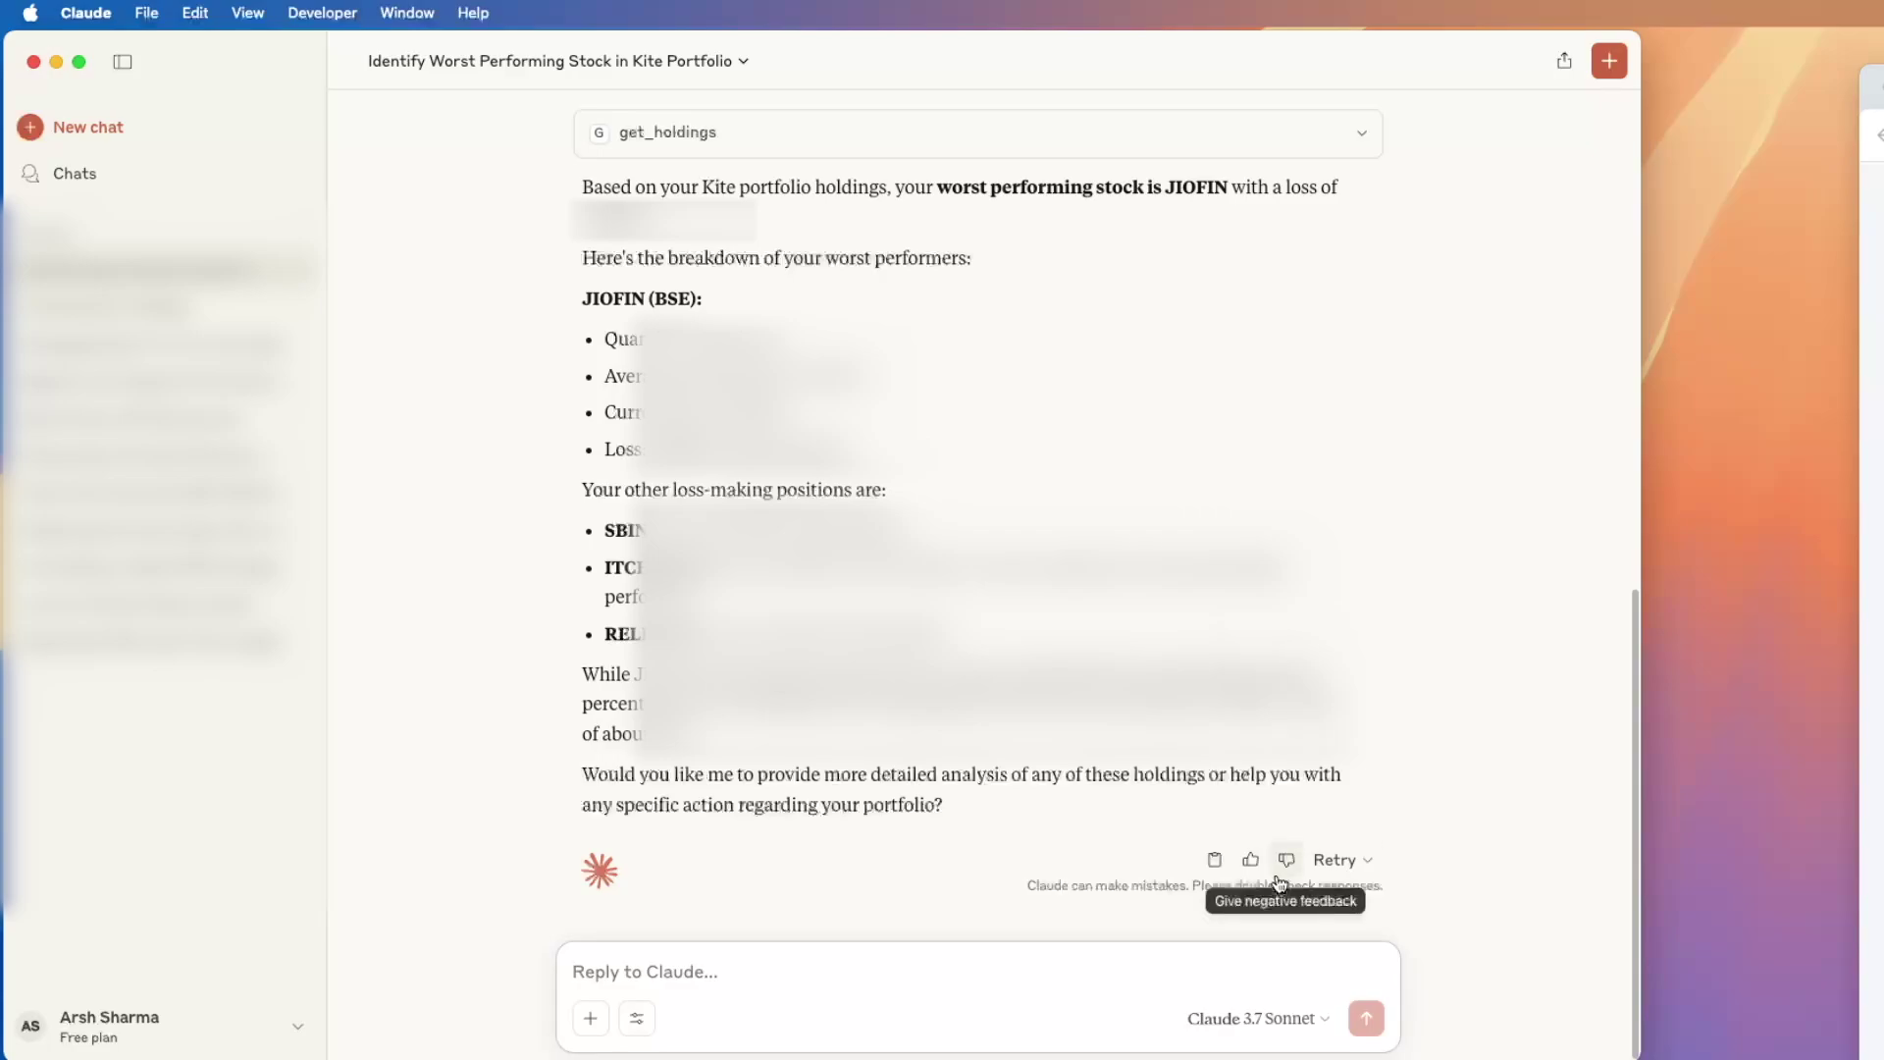